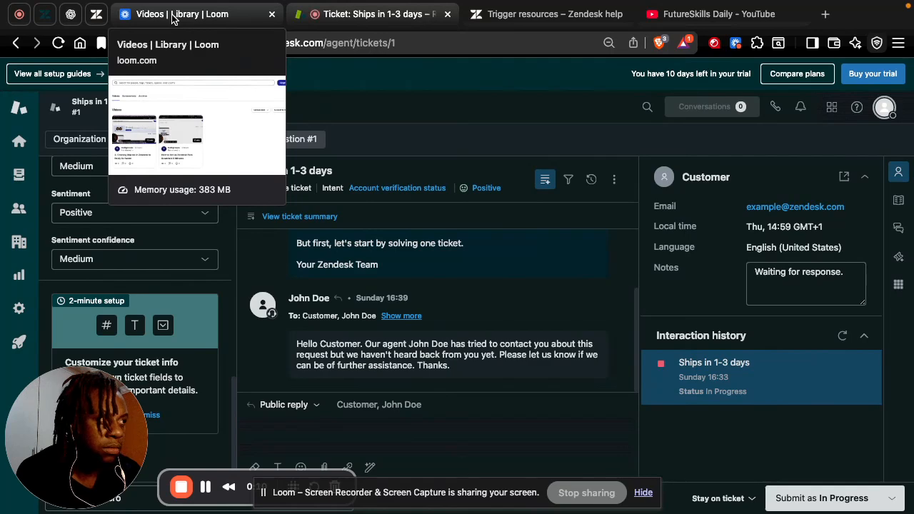
- Switch to the Zendesk Admin Center's ticket triggers page
{"action": "left_click", "coordinate": [44, 13]}
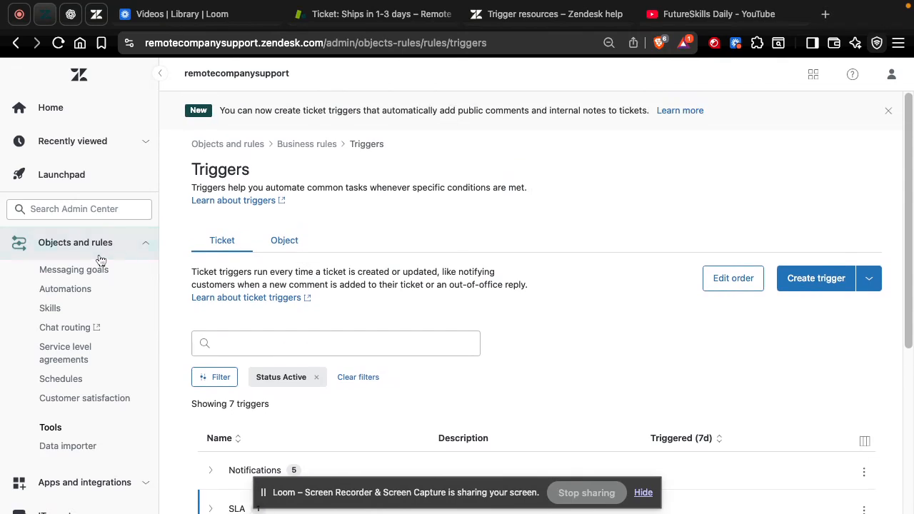
{"action": "scroll", "coordinate": [101, 260], "scroll_direction": "up", "scroll_amount": 1}
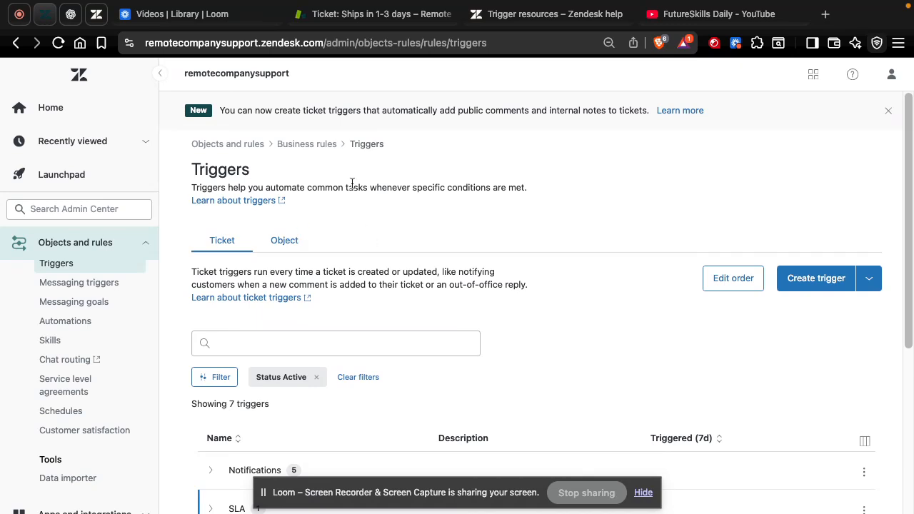
{"action": "left_click", "coordinate": [40, 15]}
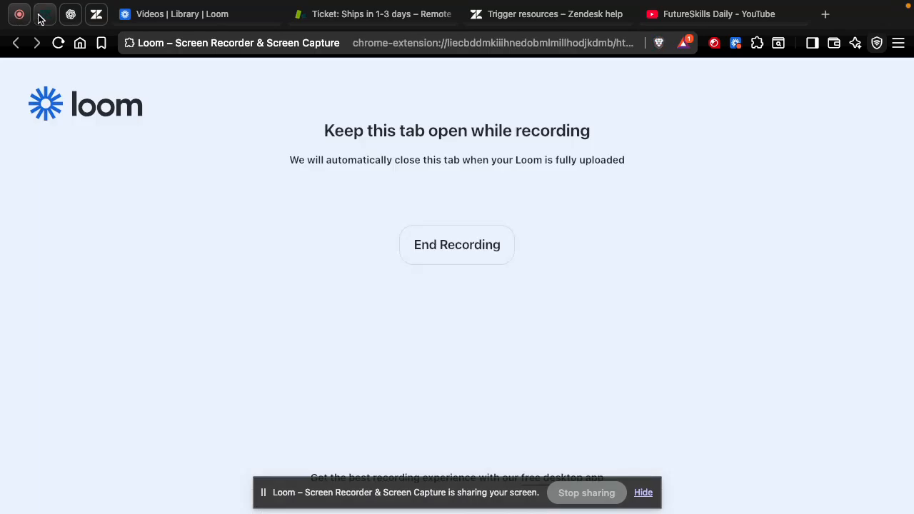
{"action": "left_click", "coordinate": [47, 18]}
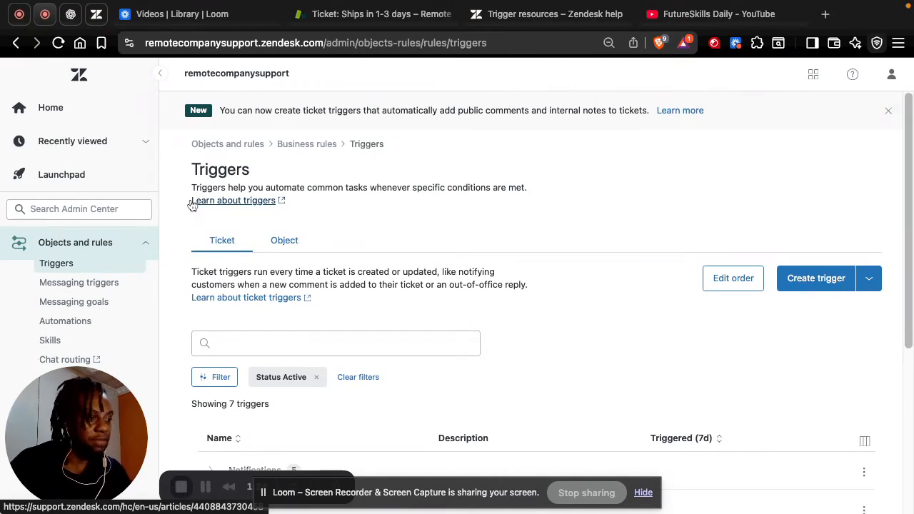
- Start a new ticket trigger and name it "Business Hour Response"
{"action": "scroll", "coordinate": [343, 238], "scroll_direction": "down", "scroll_amount": 3}
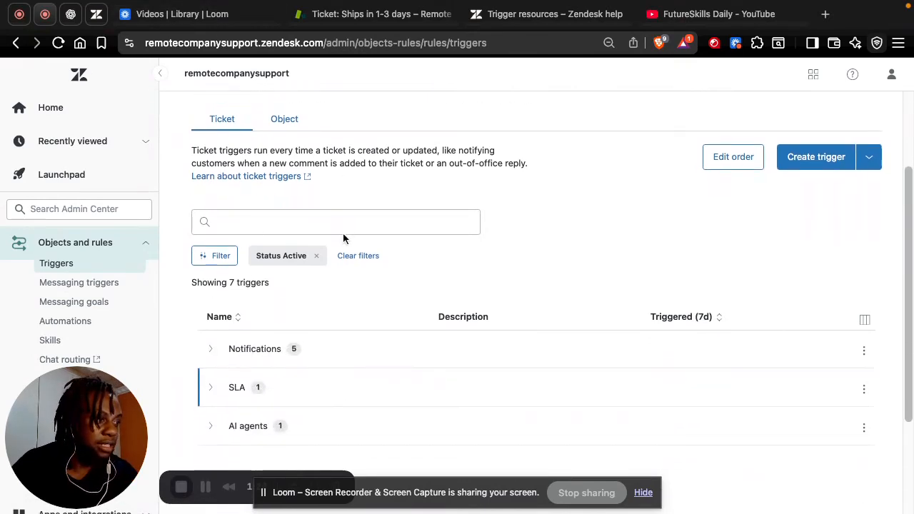
{"action": "scroll", "coordinate": [343, 239], "scroll_direction": "up", "scroll_amount": 2}
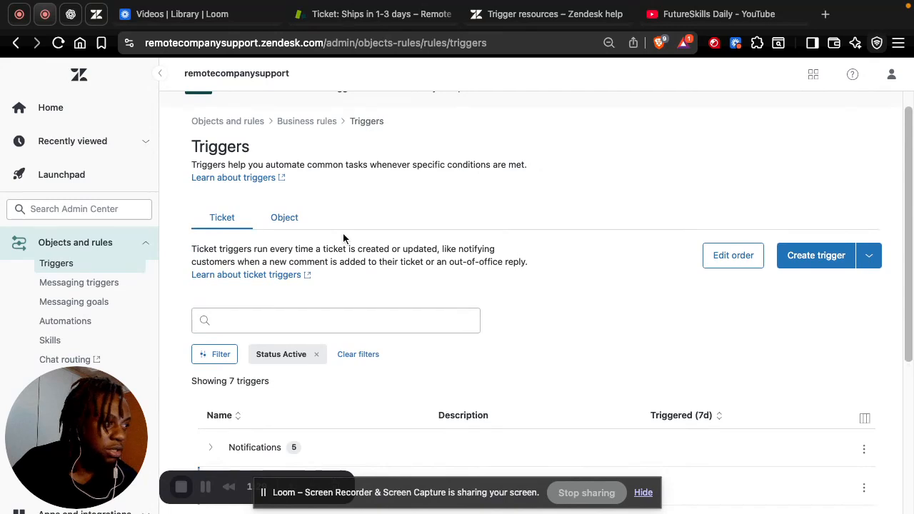
{"action": "scroll", "coordinate": [343, 238], "scroll_direction": "up", "scroll_amount": 1}
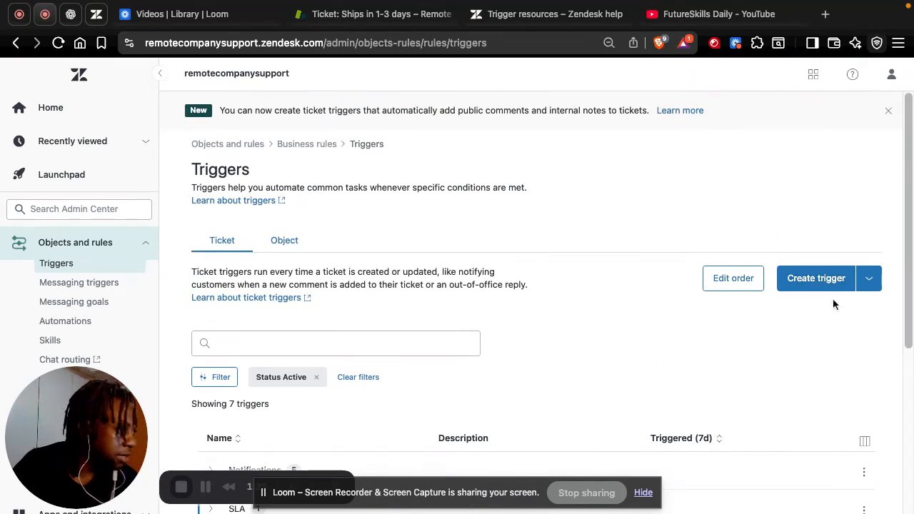
{"action": "left_click", "coordinate": [819, 281]}
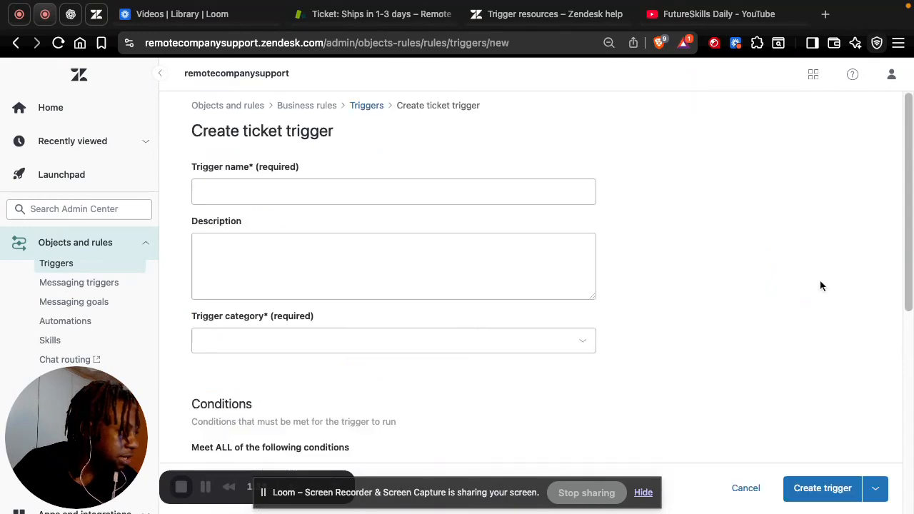
{"action": "left_click", "coordinate": [284, 196]}
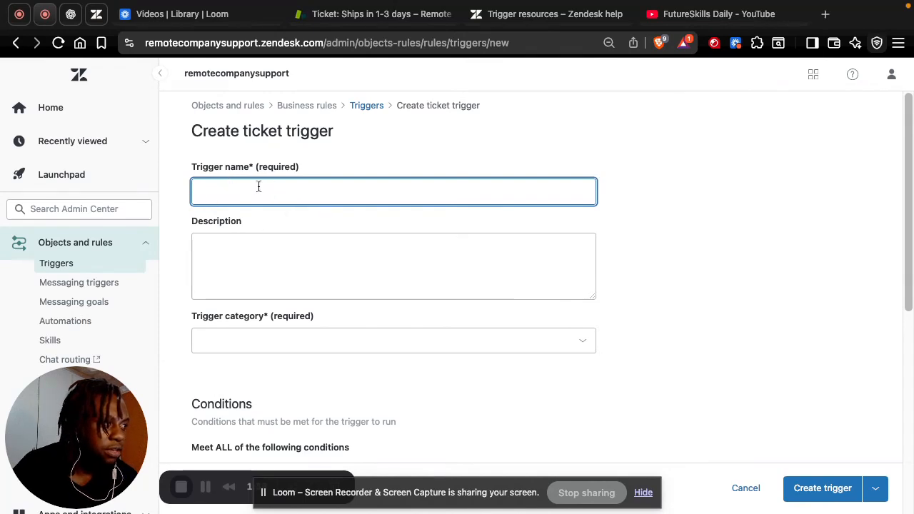
{"action": "type", "text": "B"}
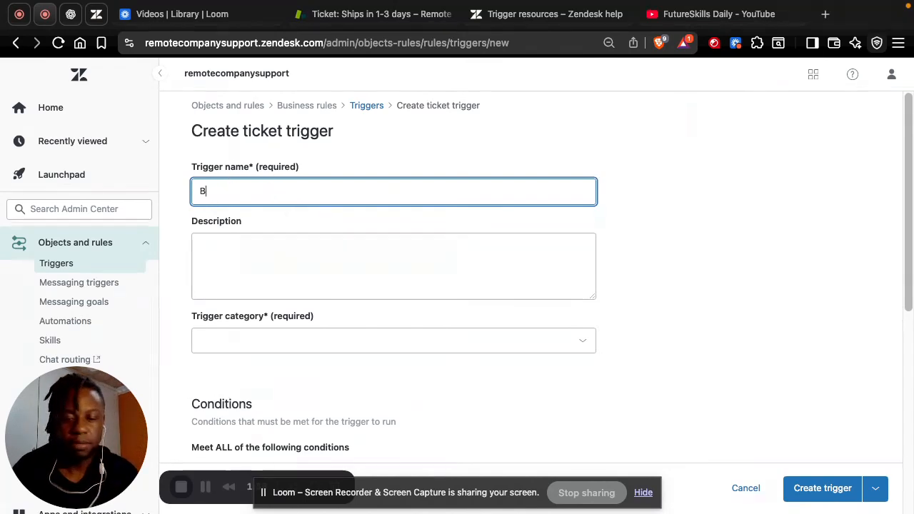
{"action": "type", "text": "uisiness"}
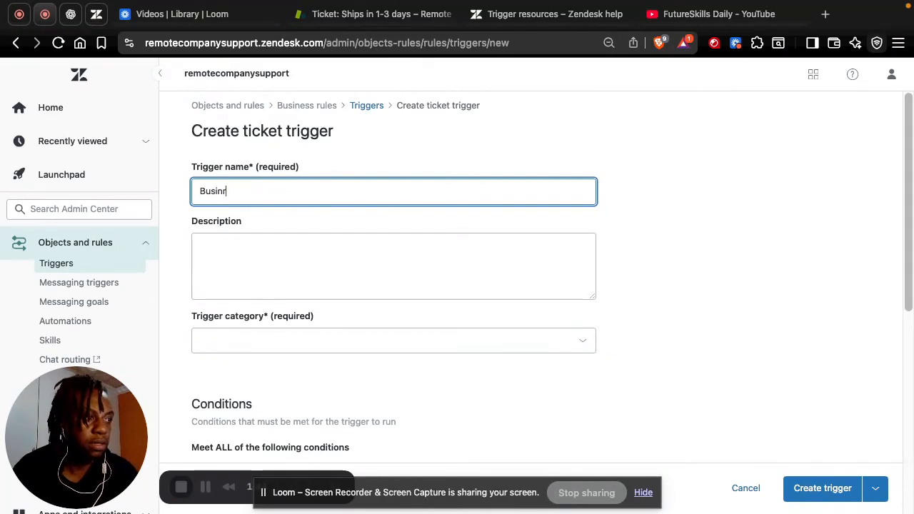
{"action": "type", "text": " Hou"}
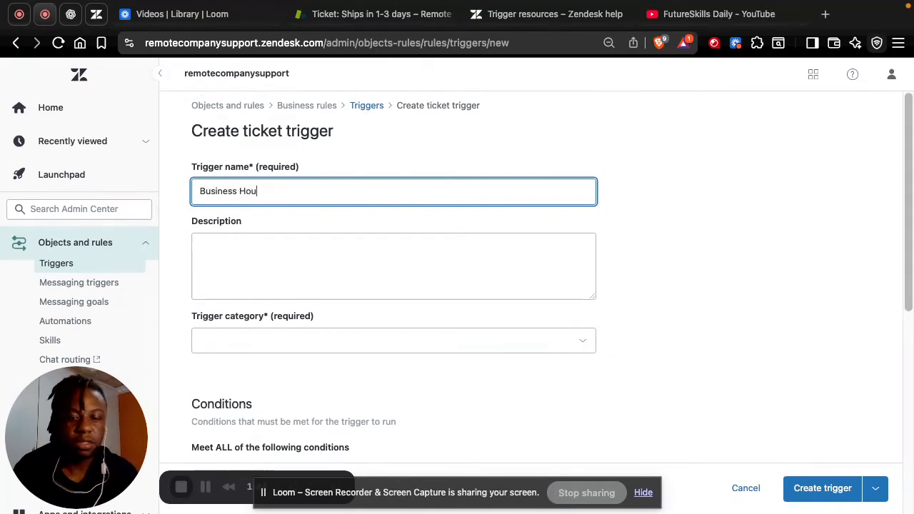
{"action": "type", "text": "r R"}
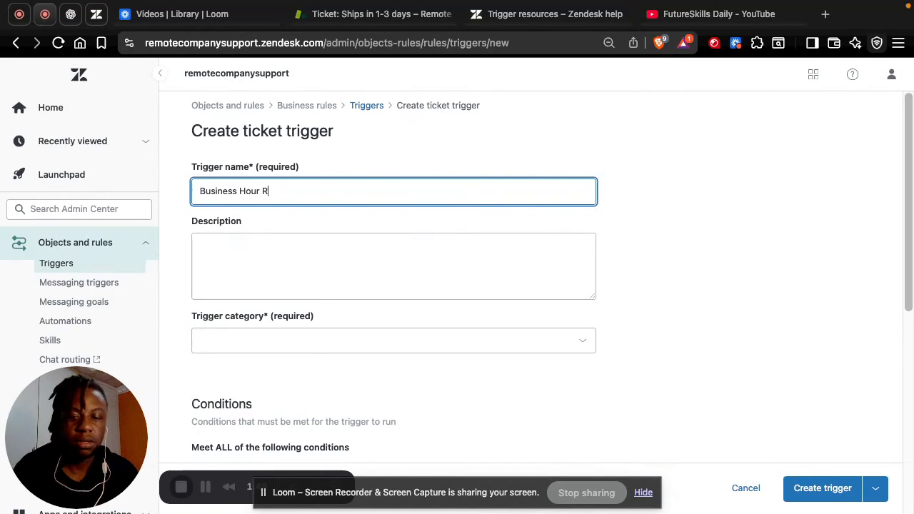
{"action": "type", "text": "esponse"}
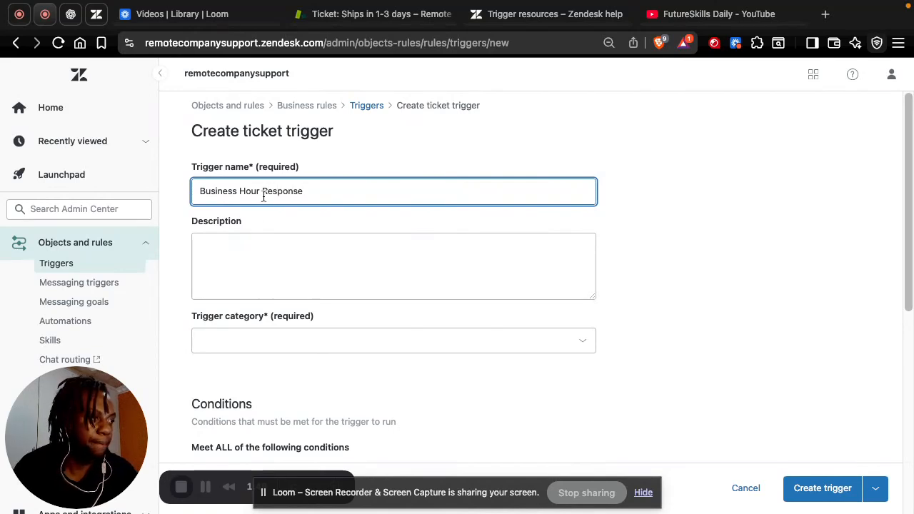
- Review the new trigger's form and set the trigger category to AI agents
{"action": "left_click", "coordinate": [269, 264]}
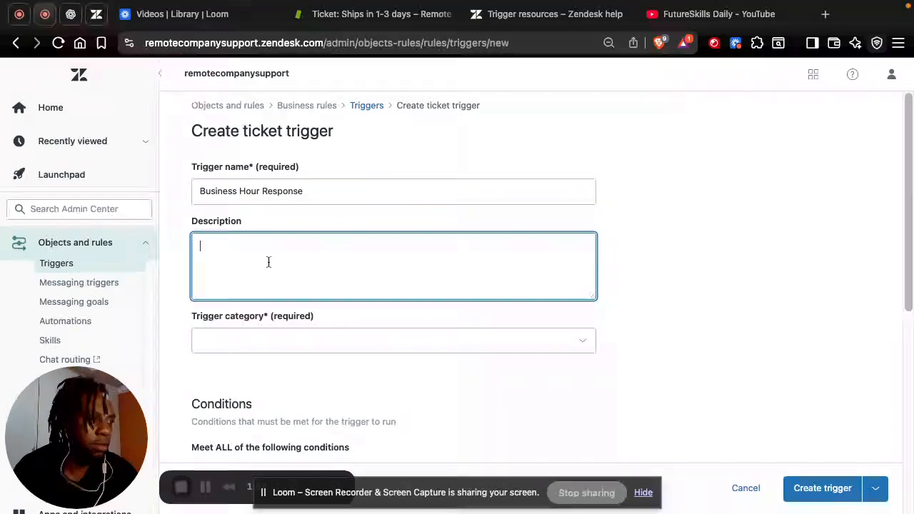
{"action": "scroll", "coordinate": [276, 243], "scroll_direction": "down", "scroll_amount": 3}
{"action": "scroll", "coordinate": [277, 243], "scroll_direction": "down", "scroll_amount": 10}
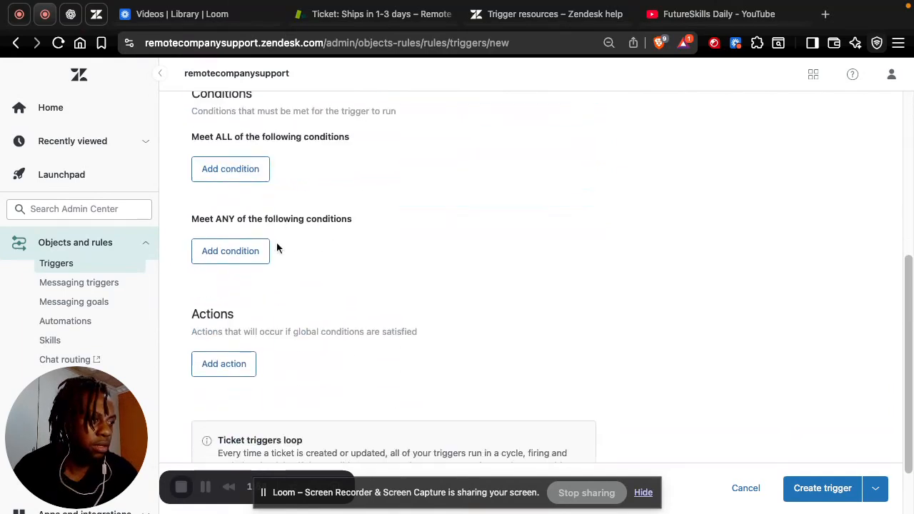
{"action": "scroll", "coordinate": [277, 248], "scroll_direction": "up", "scroll_amount": 13}
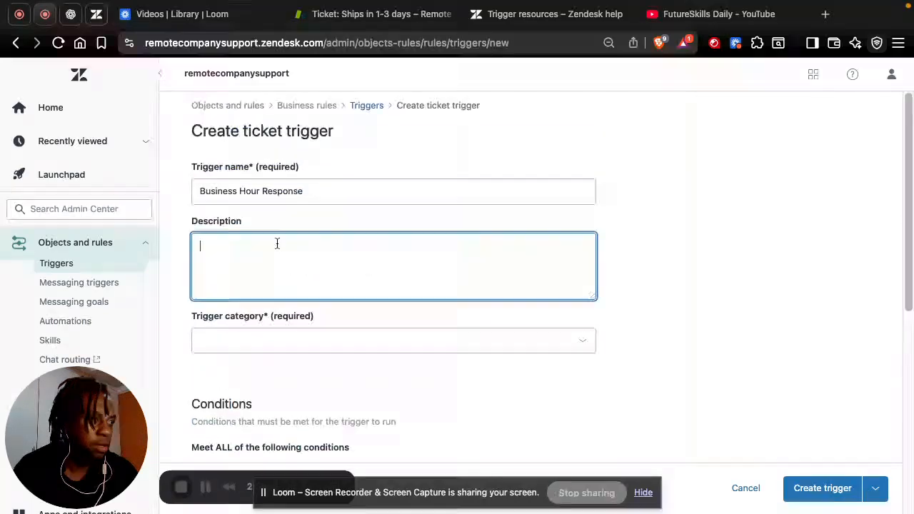
{"action": "left_click", "coordinate": [274, 354]}
{"action": "scroll", "coordinate": [271, 347], "scroll_direction": "down", "scroll_amount": 3}
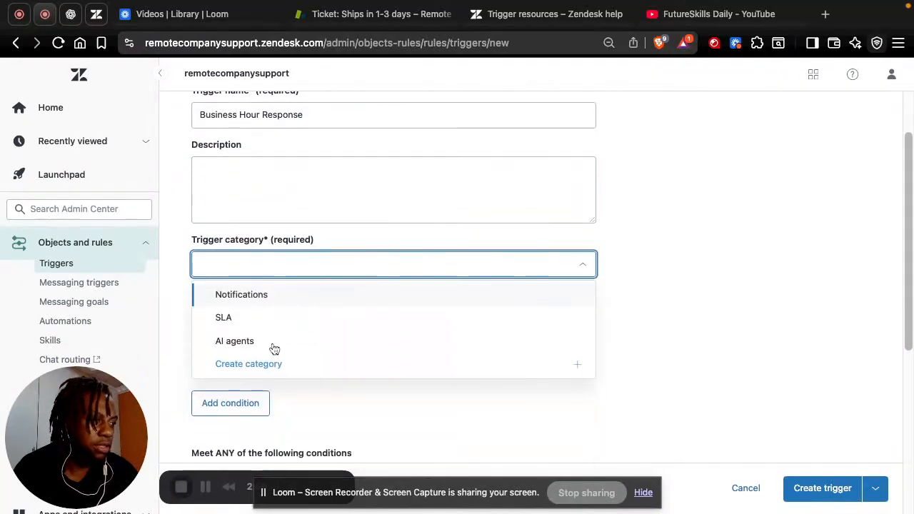
{"action": "left_click", "coordinate": [252, 347]}
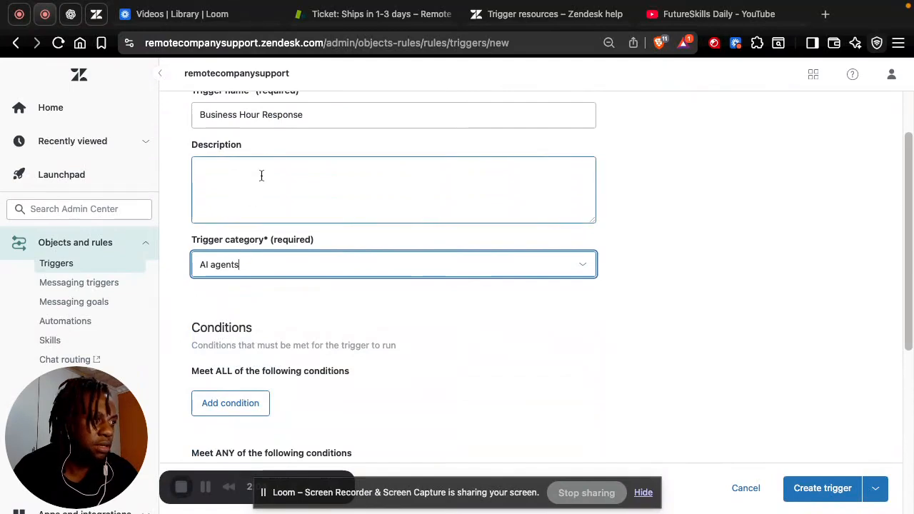
- Try SLA as the trigger category and switch it back to AI agents
{"action": "left_click", "coordinate": [250, 264]}
{"action": "left_click", "coordinate": [236, 319]}
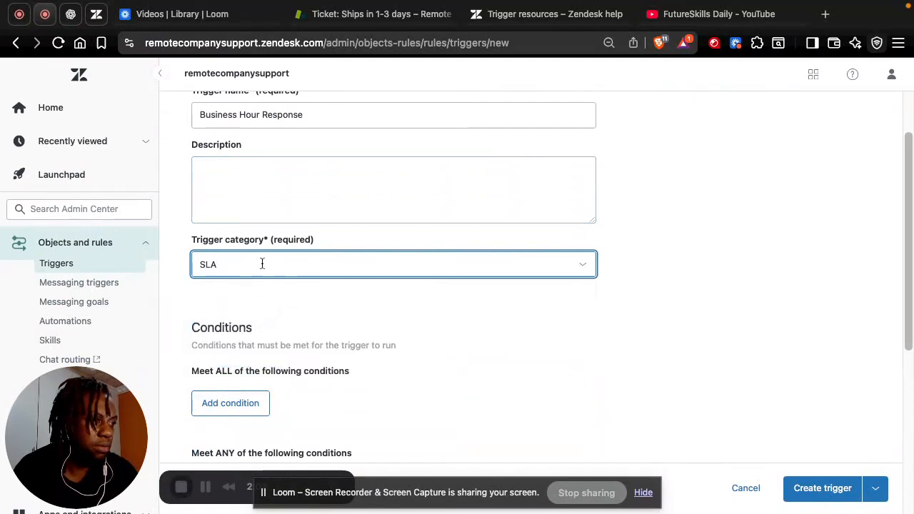
{"action": "left_click", "coordinate": [261, 263]}
{"action": "left_click", "coordinate": [243, 341]}
- Enter "Confirmation of business hours." as the trigger's description
{"action": "scroll", "coordinate": [236, 200], "scroll_direction": "up", "scroll_amount": 1}
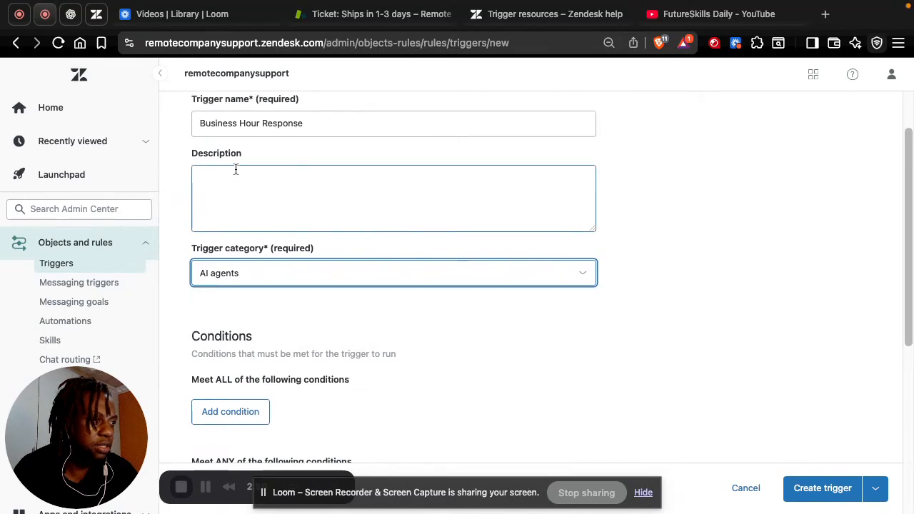
{"action": "left_click", "coordinate": [218, 238]}
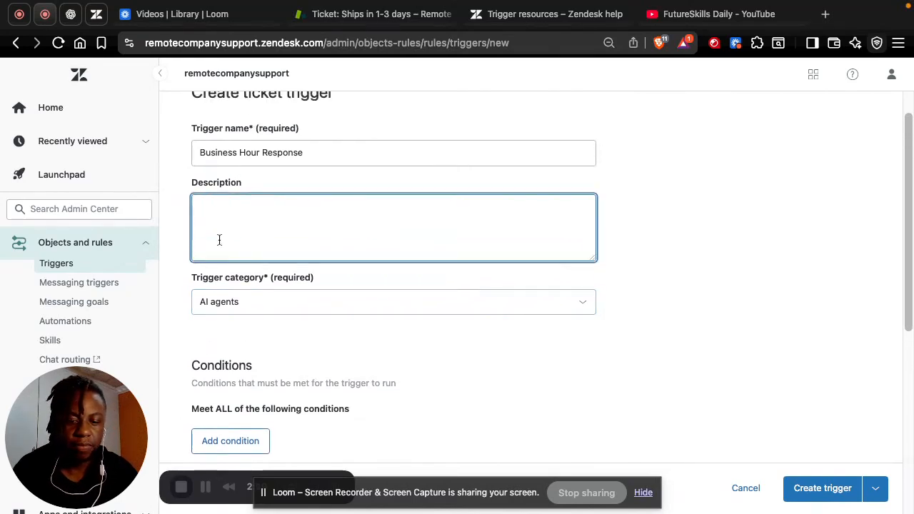
{"action": "type", "text": "Confir"}
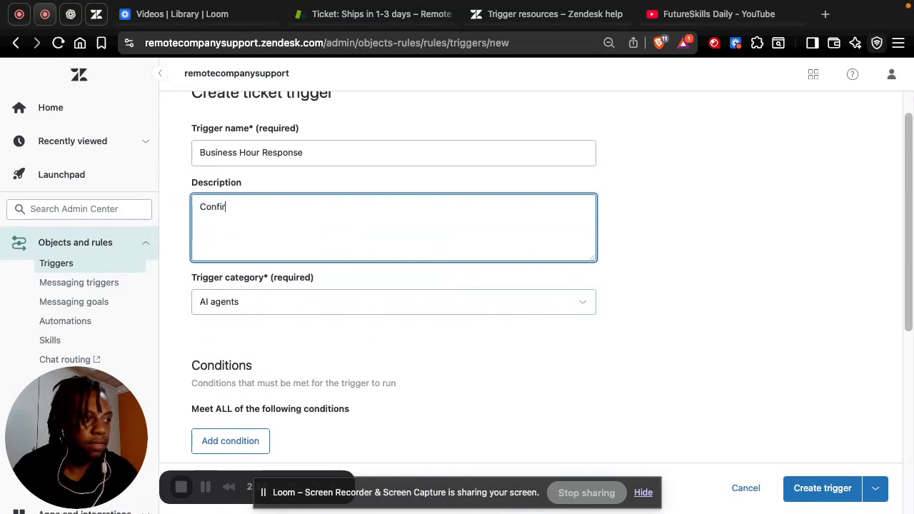
{"action": "type", "text": "mation"}
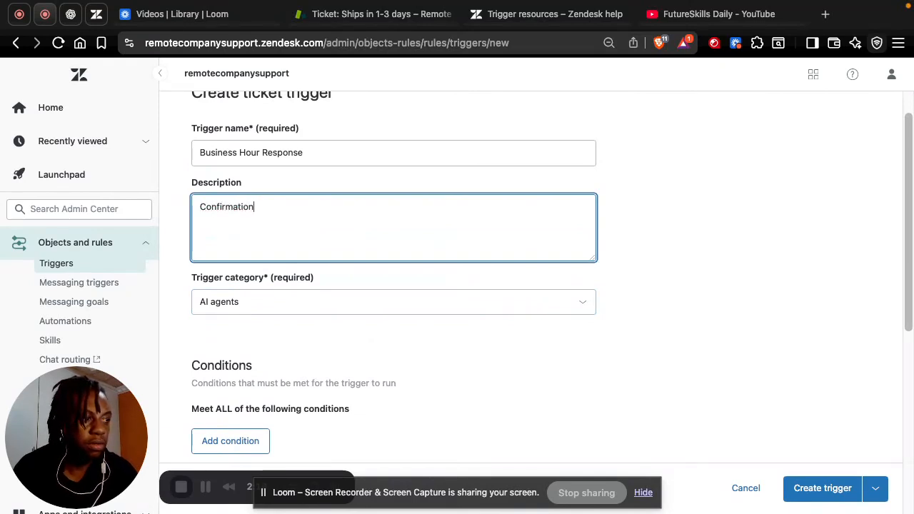
{"action": "type", "text": " of"}
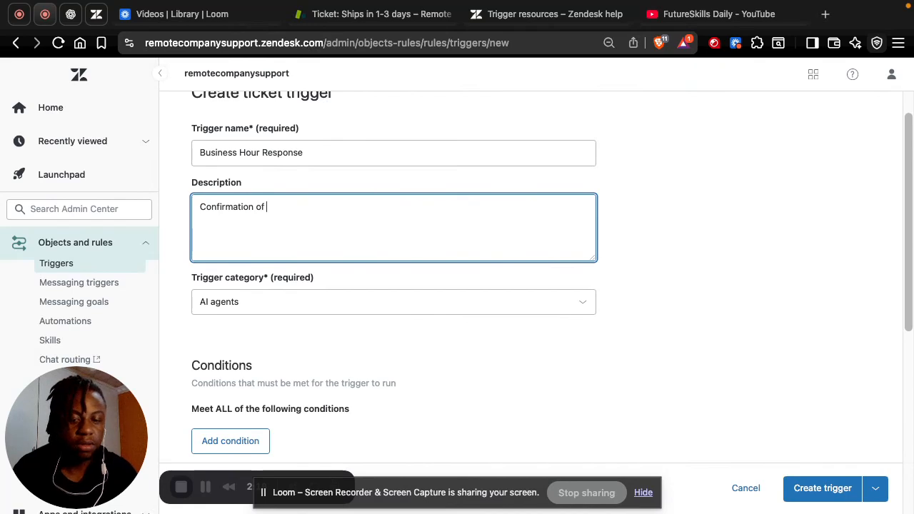
{"action": "type", "text": " businss"}
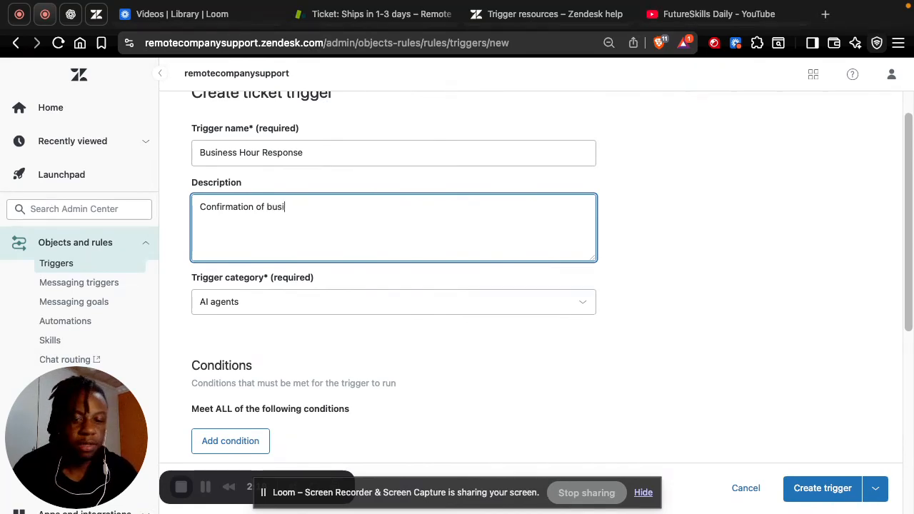
{"action": "key", "text": "BackSpace"}
{"action": "key", "text": "BackSpace"}
{"action": "type", "text": "ess hour"}
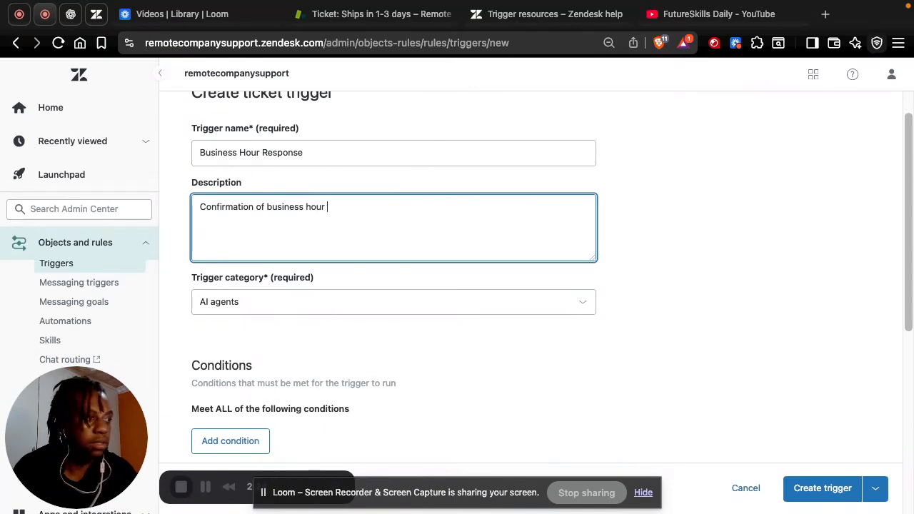
{"action": "key", "text": "BackSpace"}
{"action": "type", "text": "s. "}
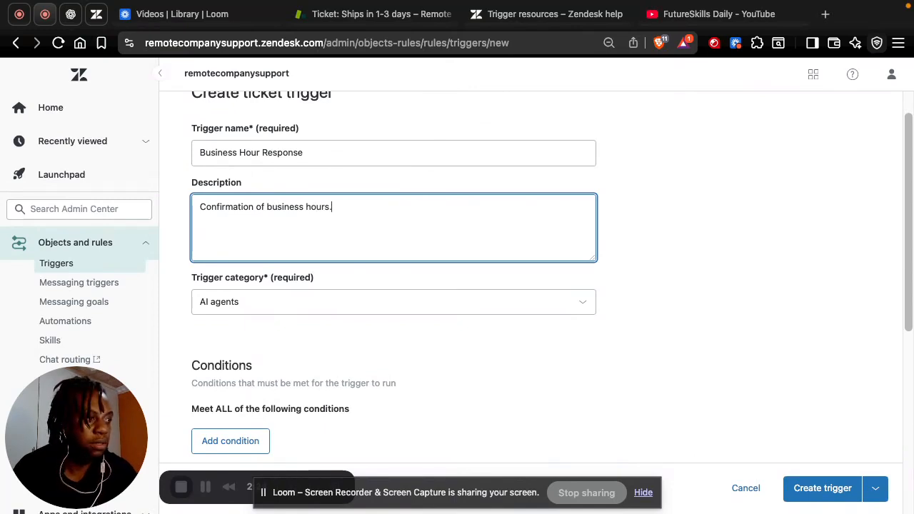
- Append "Example: 9am - 5pm on Mon-Fri" to the trigger's description
{"action": "type", "text": "Exam"}
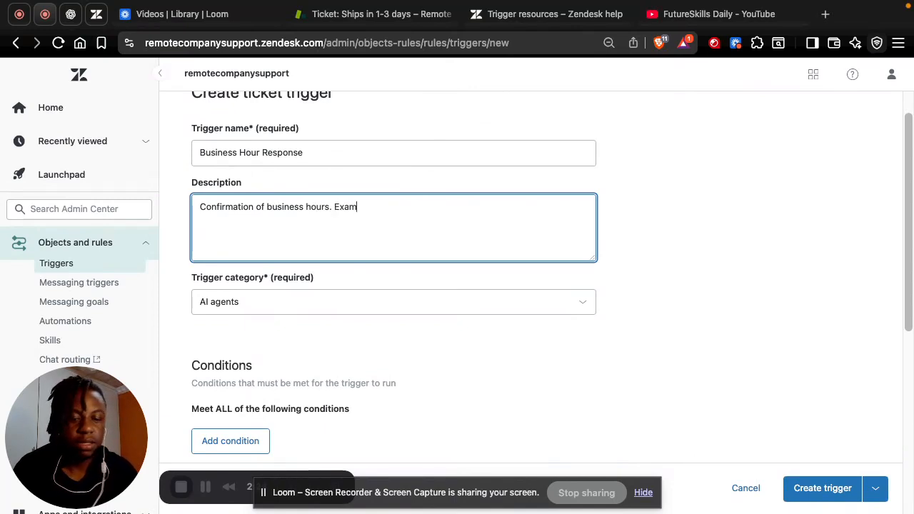
{"action": "type", "text": "ple:"}
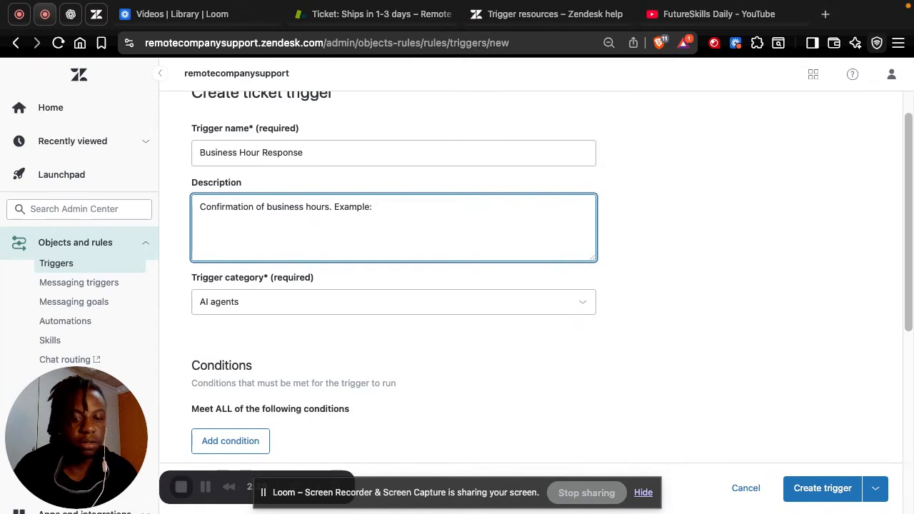
{"action": "type", "text": " 9am - "}
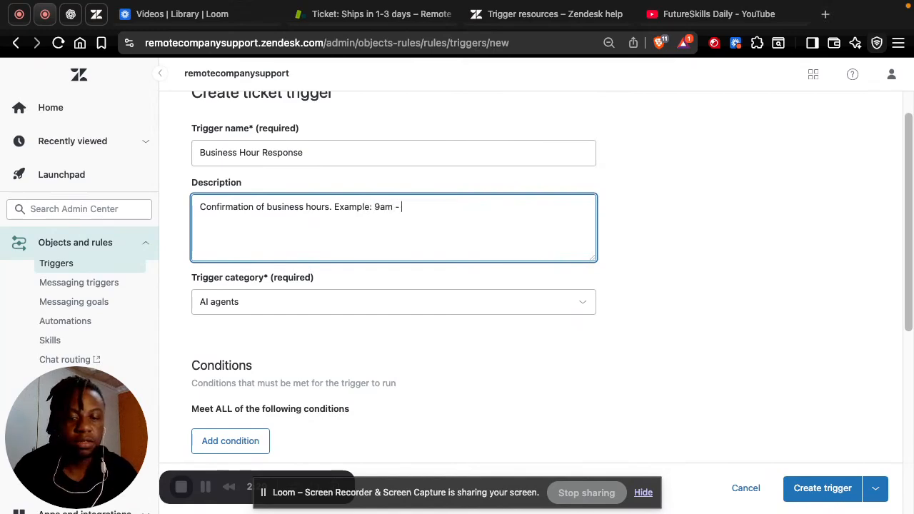
{"action": "type", "text": "5p"}
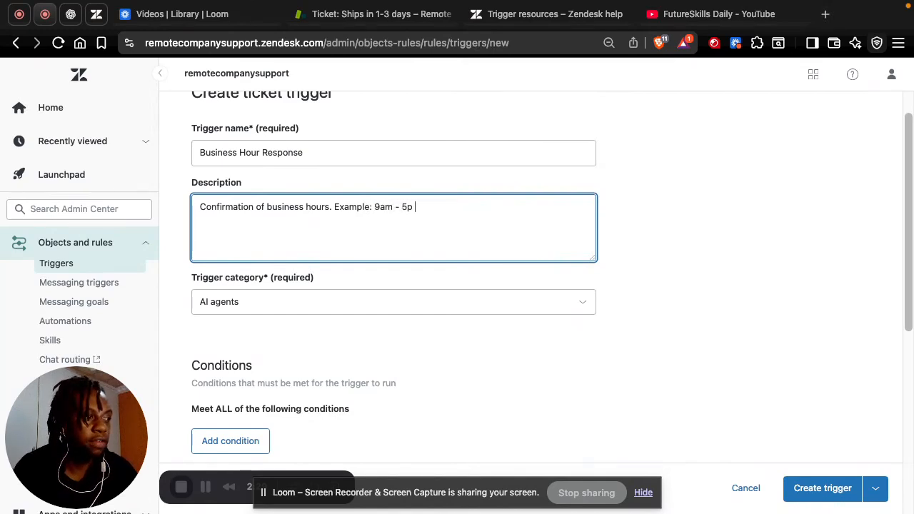
{"action": "type", "text": " m"}
{"action": "key", "text": "BackSpace"}
{"action": "key", "text": "BackSpace"}
{"action": "type", "text": "m on "}
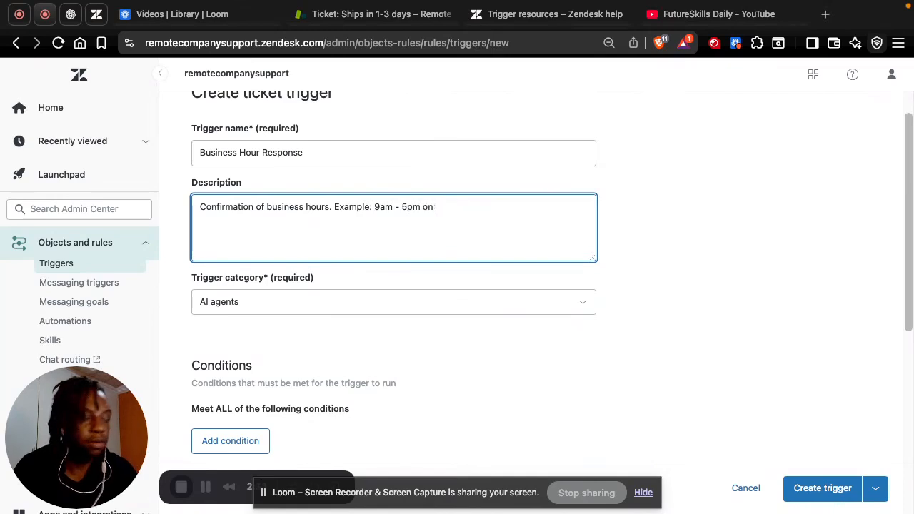
{"action": "type", "text": "Mon"}
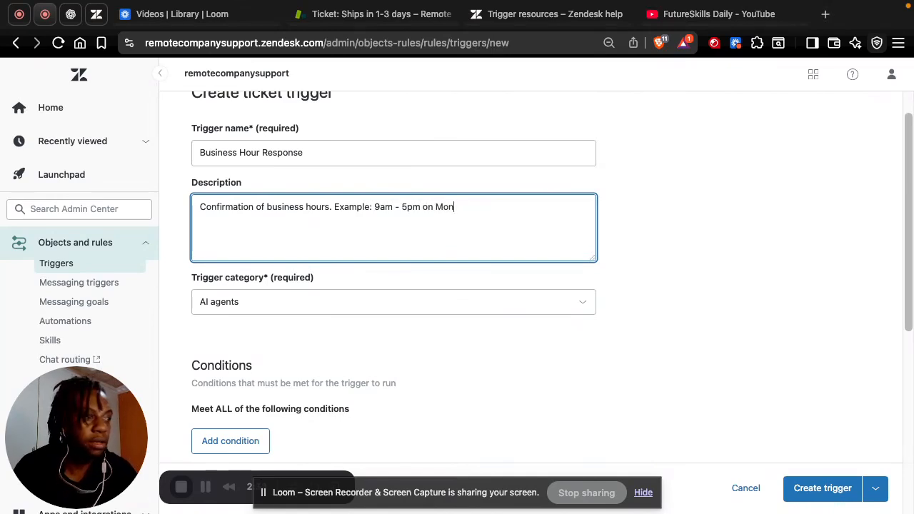
{"action": "type", "text": "-Fri"}
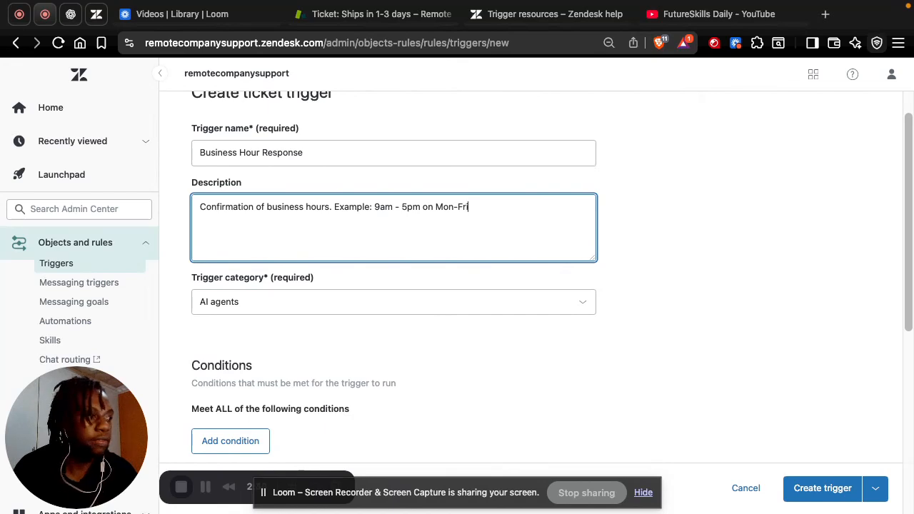
{"action": "key", "text": "BackSpace"}
{"action": "key", "text": "BackSpace"}
{"action": "key", "text": "BackSpace"}
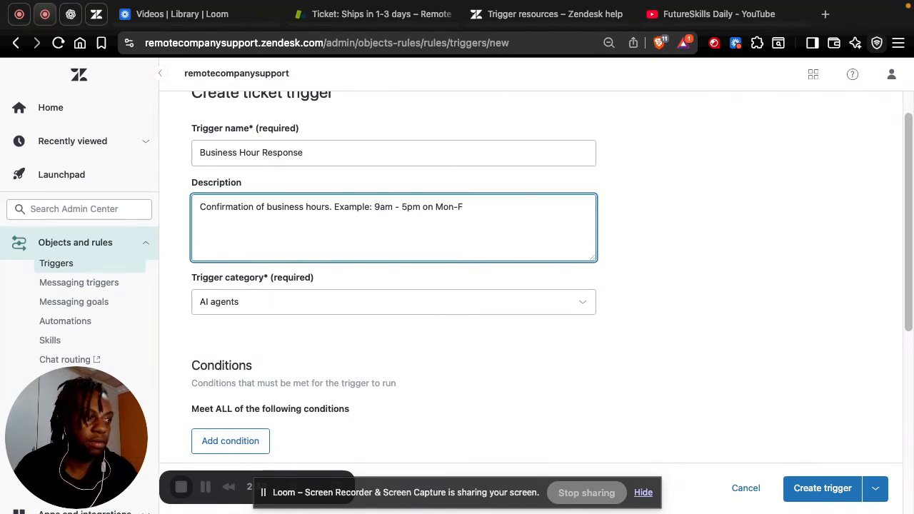
{"action": "type", "text": "Sta"}
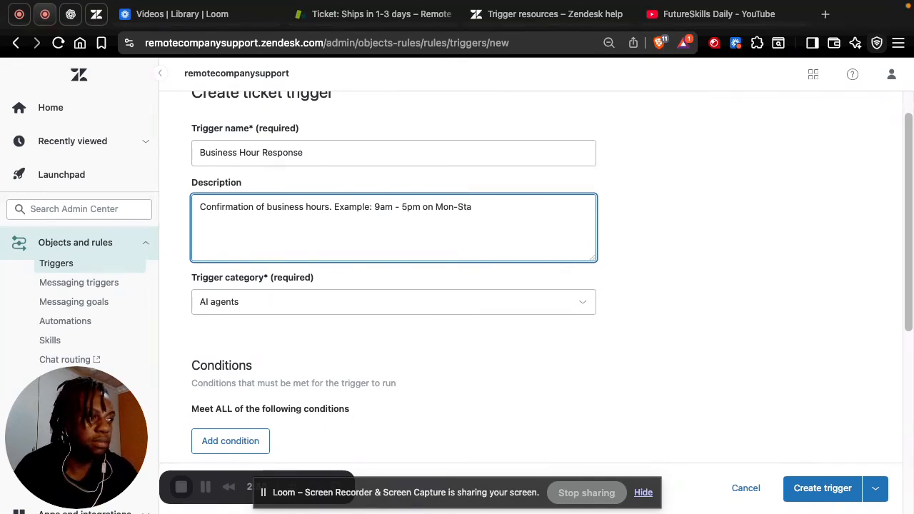
{"action": "key", "text": "BackSpace"}
{"action": "key", "text": "BackSpace"}
{"action": "key", "text": "BackSpace"}
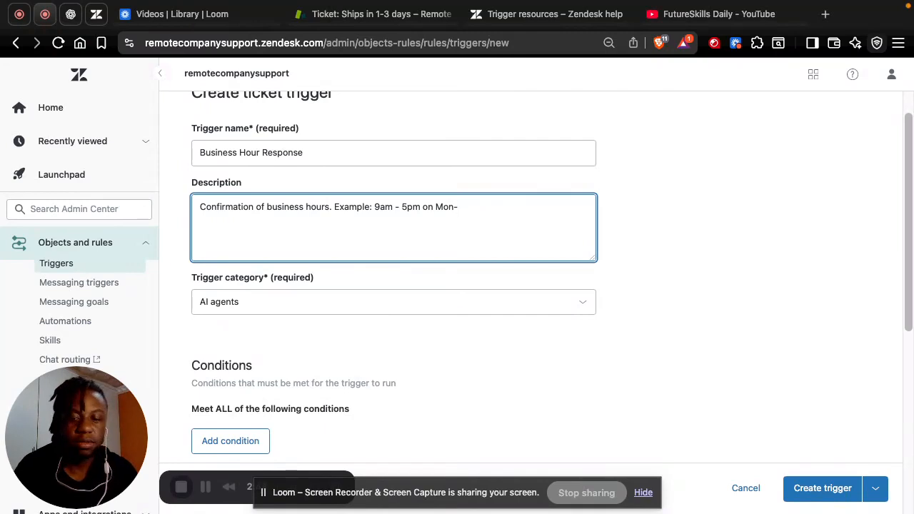
{"action": "type", "text": "Fri"}
{"action": "key", "text": "BackSpace"}
{"action": "key", "text": "BackSpace"}
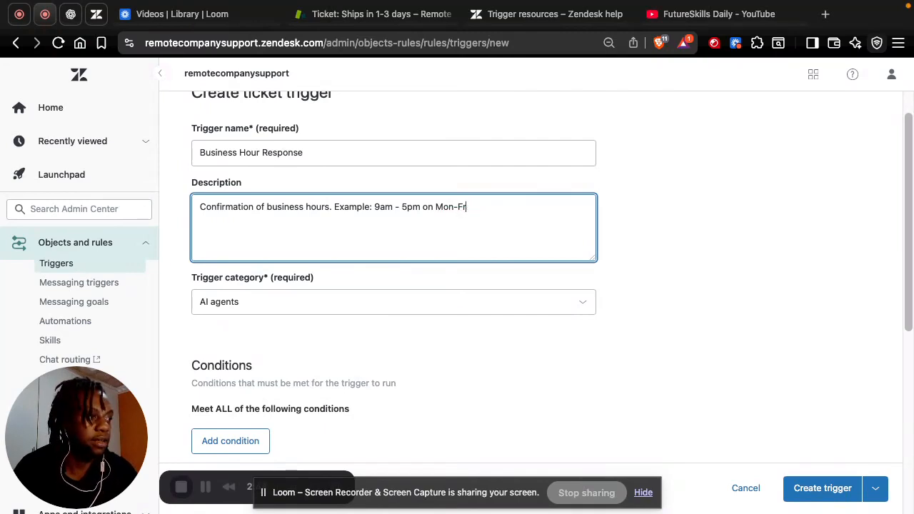
{"action": "type", "text": "i "}
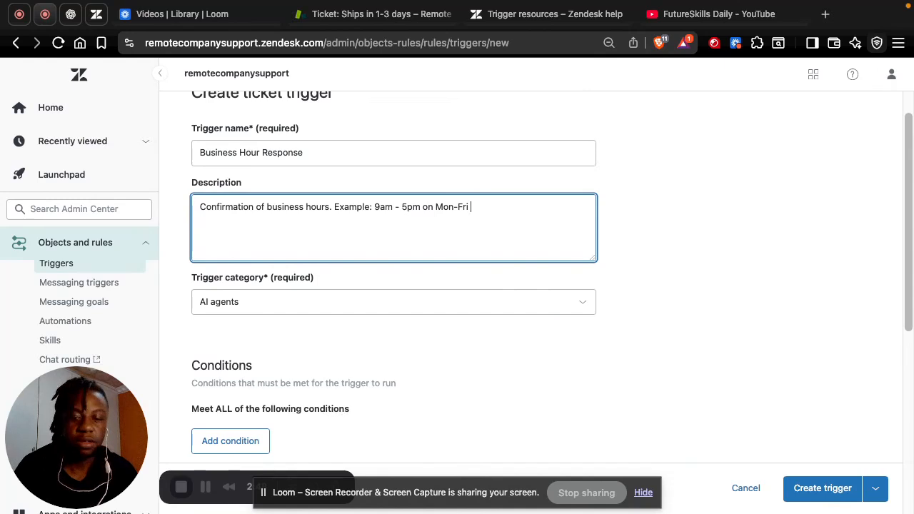
- Append "and 8am-3pm Sat-Sun." to the end of the trigger's description
{"action": "type", "text": "and "}
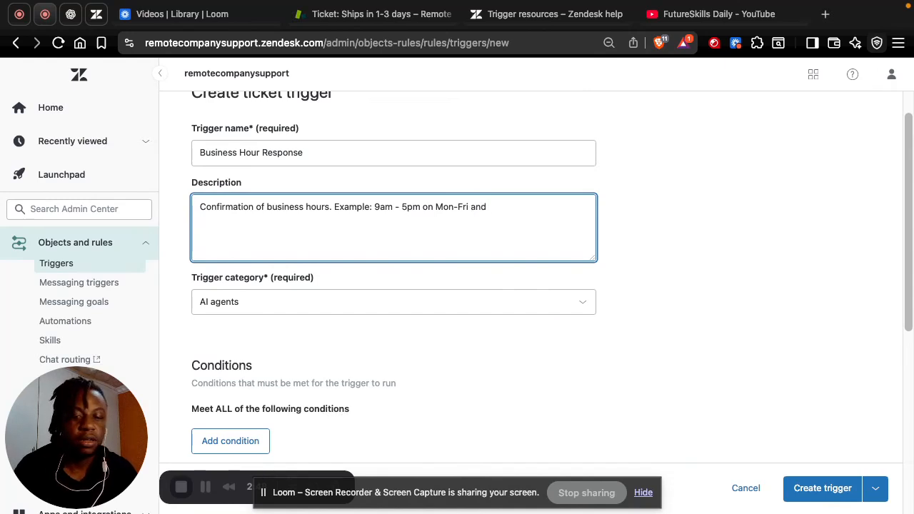
{"action": "type", "text": "Sa"}
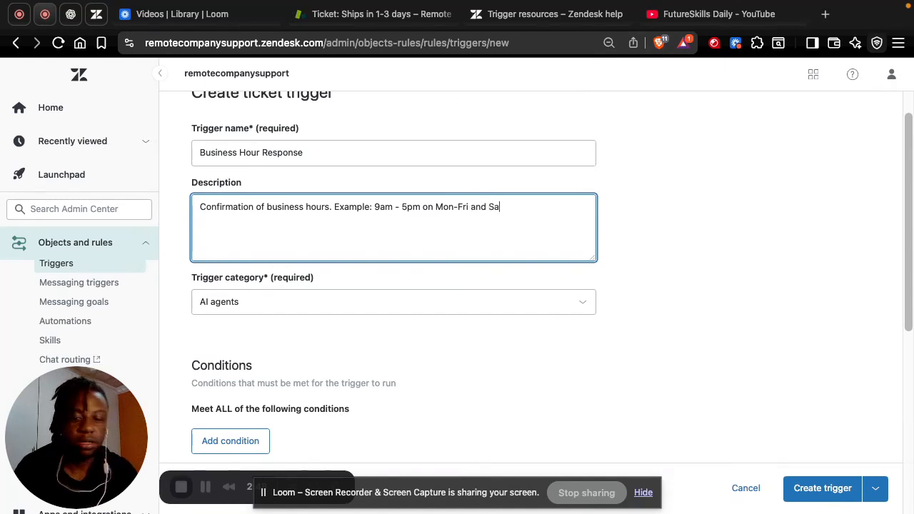
{"action": "key", "text": "BackSpace"}
{"action": "key", "text": "BackSpace"}
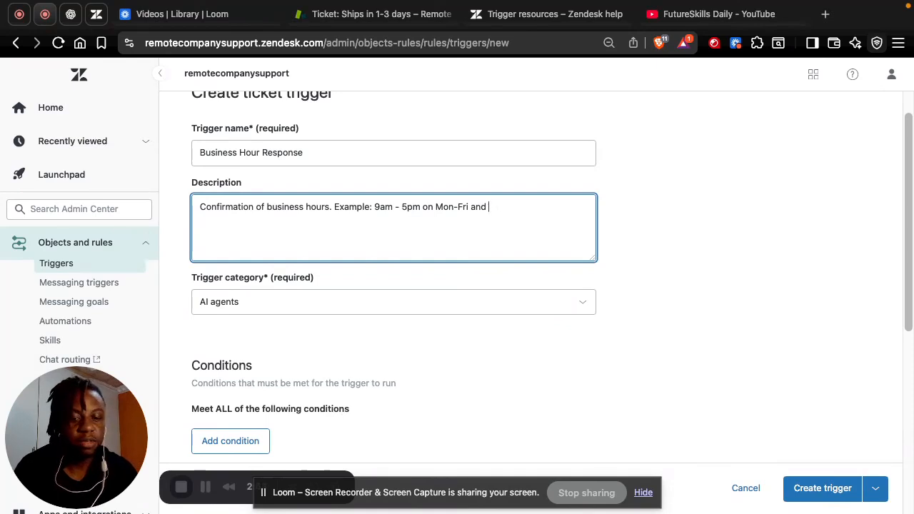
{"action": "type", "text": "8"}
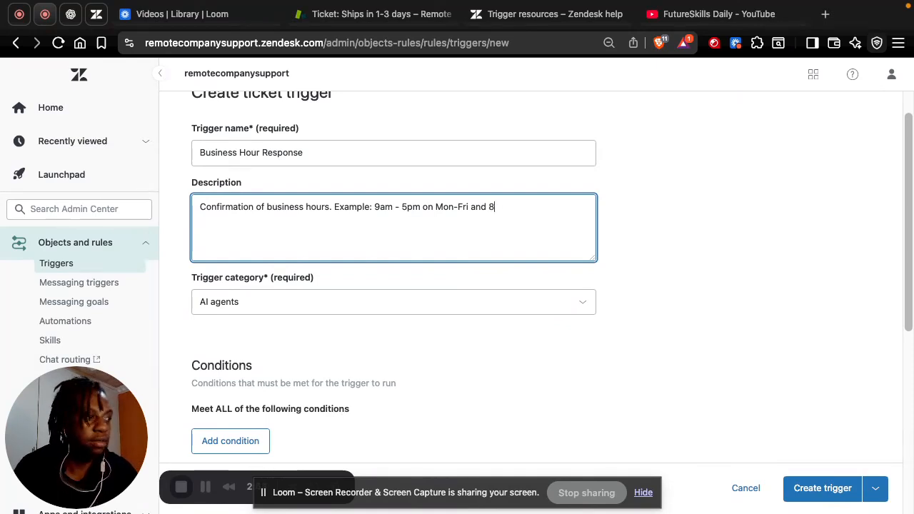
{"action": "type", "text": "am-"}
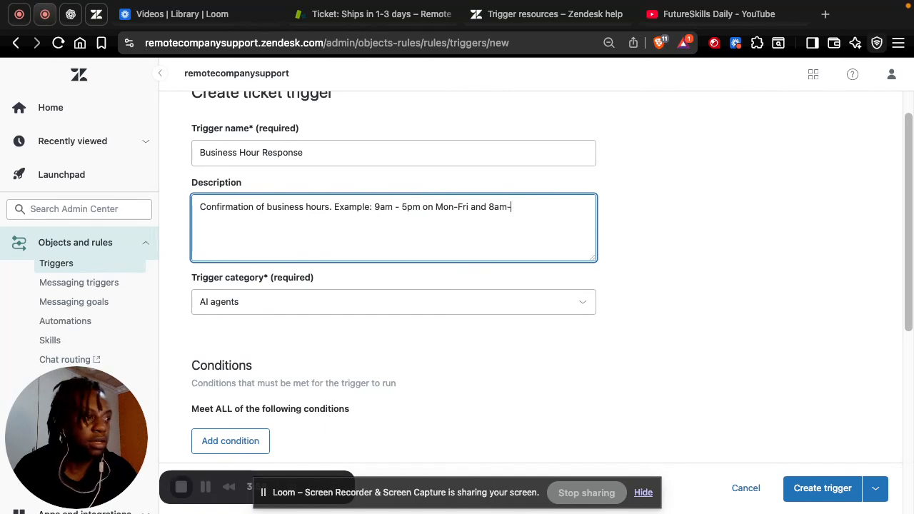
{"action": "type", "text": "3"}
{"action": "type", "text": "pm "}
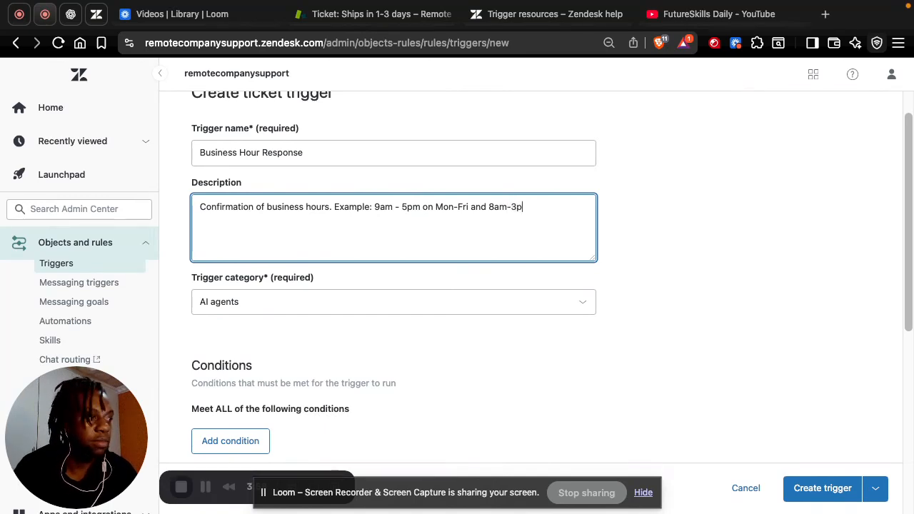
{"action": "type", "text": "St"}
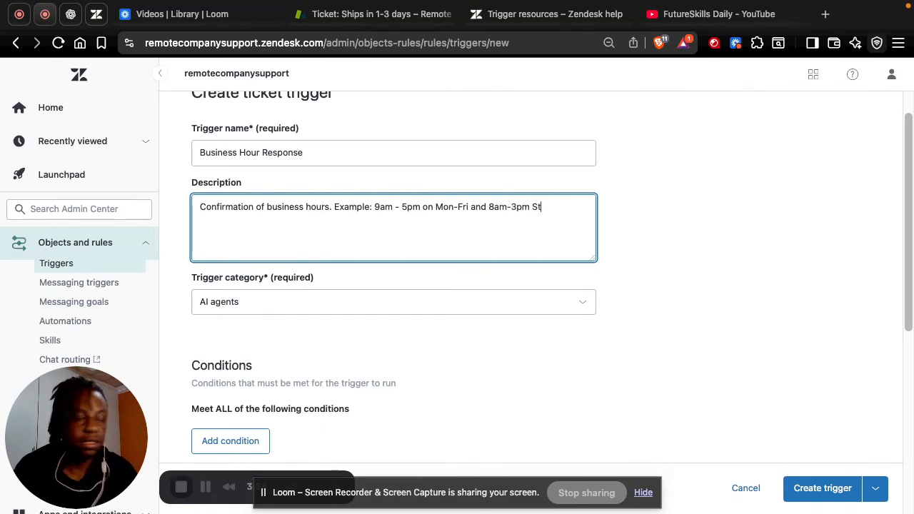
{"action": "key", "text": "BackSpace"}
{"action": "type", "text": "a"}
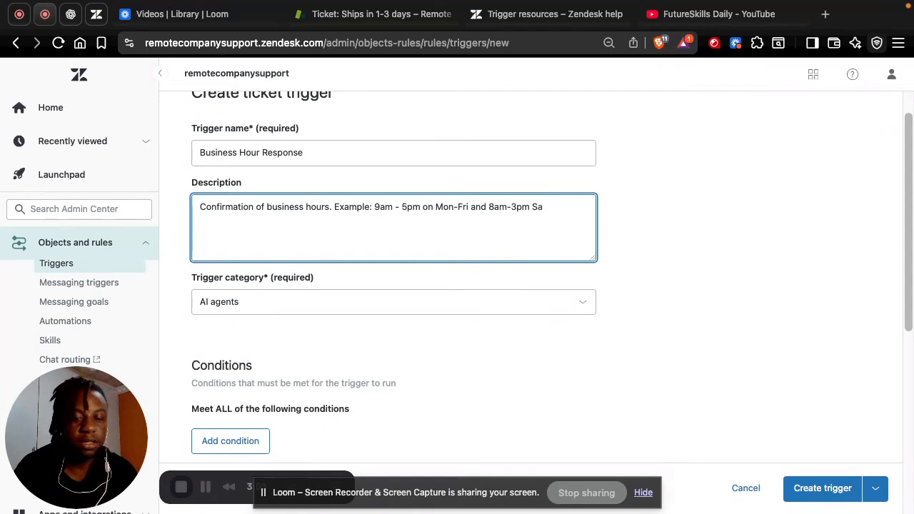
{"action": "type", "text": "t-Su"}
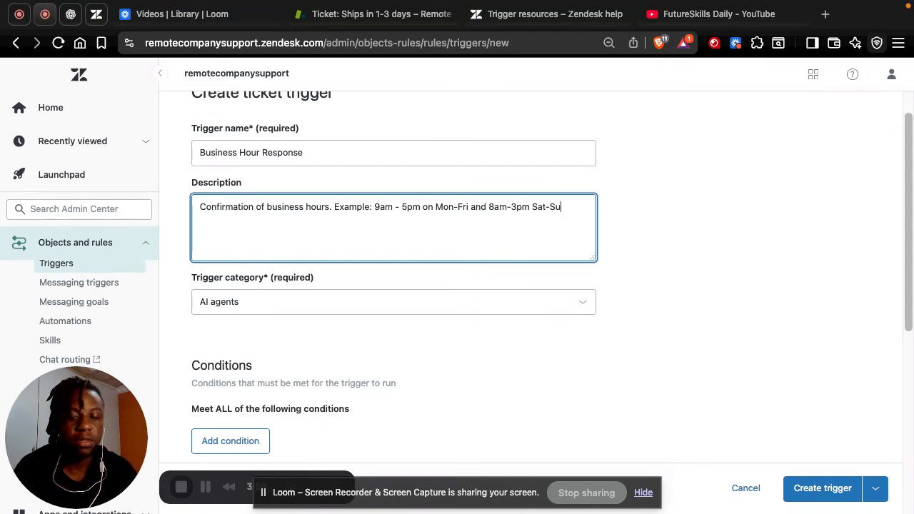
{"action": "type", "text": "n."}
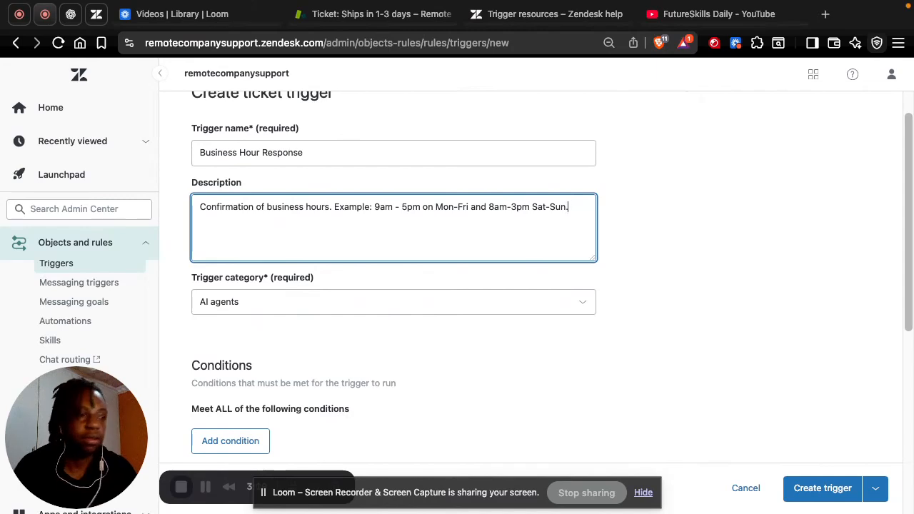
- Add a condition under Meet ALL of the following conditions and look through its Requester category options
{"action": "scroll", "coordinate": [216, 360], "scroll_direction": "down", "scroll_amount": 4}
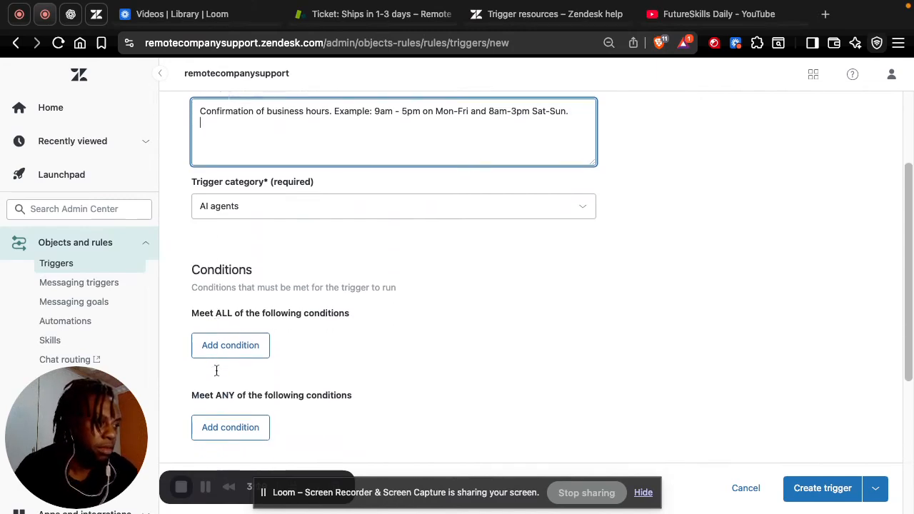
{"action": "left_click", "coordinate": [238, 290]}
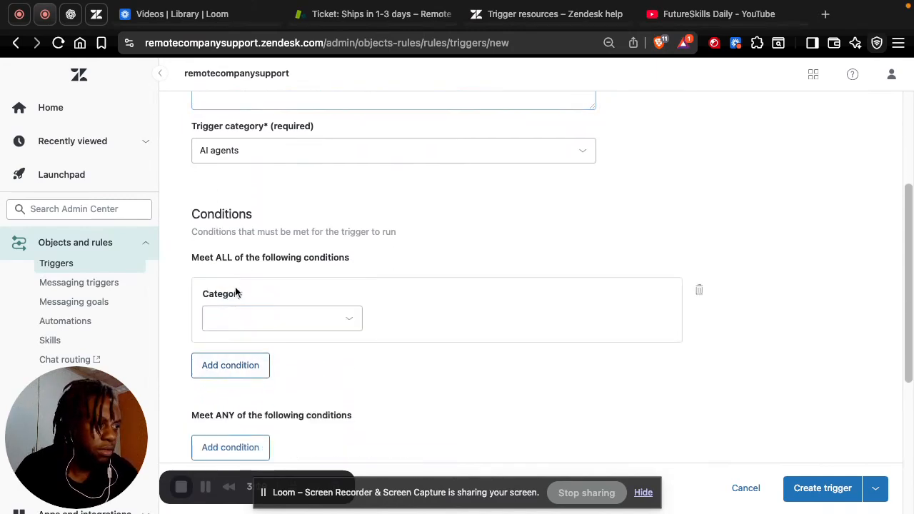
{"action": "scroll", "coordinate": [238, 290], "scroll_direction": "down", "scroll_amount": 2}
{"action": "left_click", "coordinate": [267, 237]}
{"action": "scroll", "coordinate": [264, 322], "scroll_direction": "down", "scroll_amount": 2}
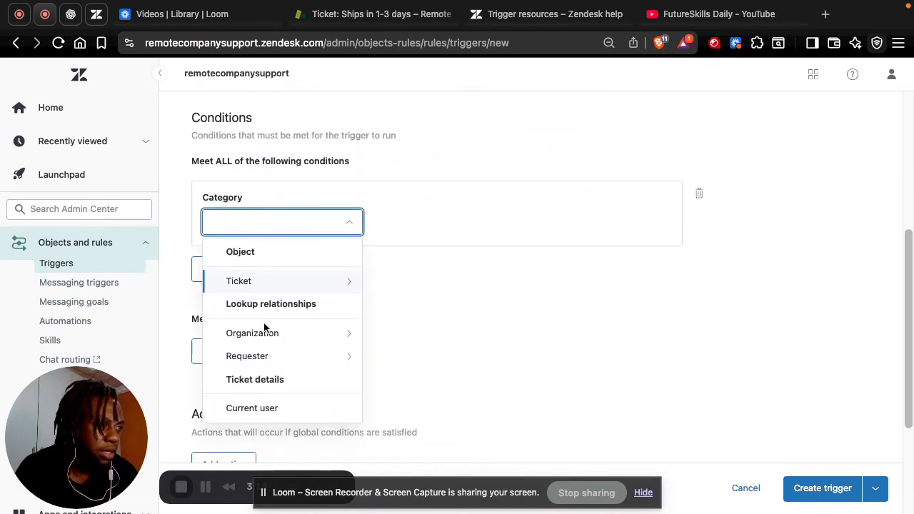
{"action": "left_click", "coordinate": [266, 320]}
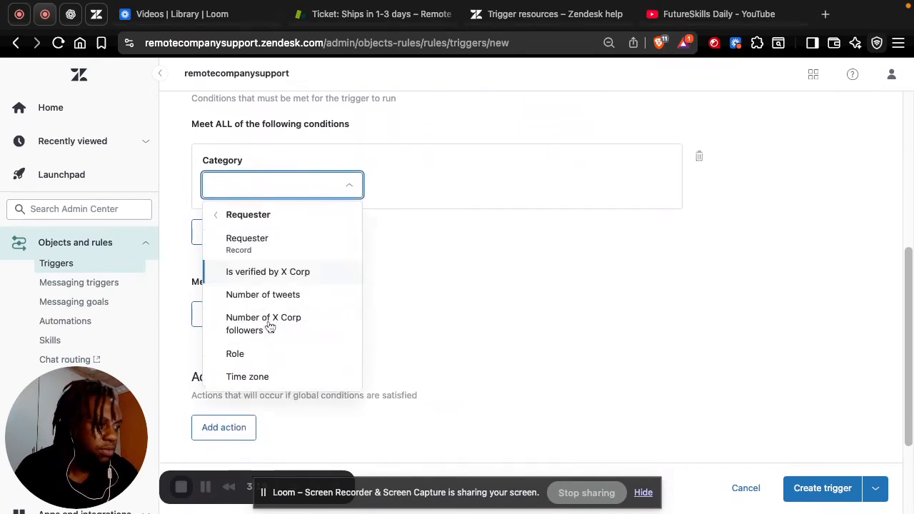
{"action": "scroll", "coordinate": [277, 270], "scroll_direction": "down", "scroll_amount": 1}
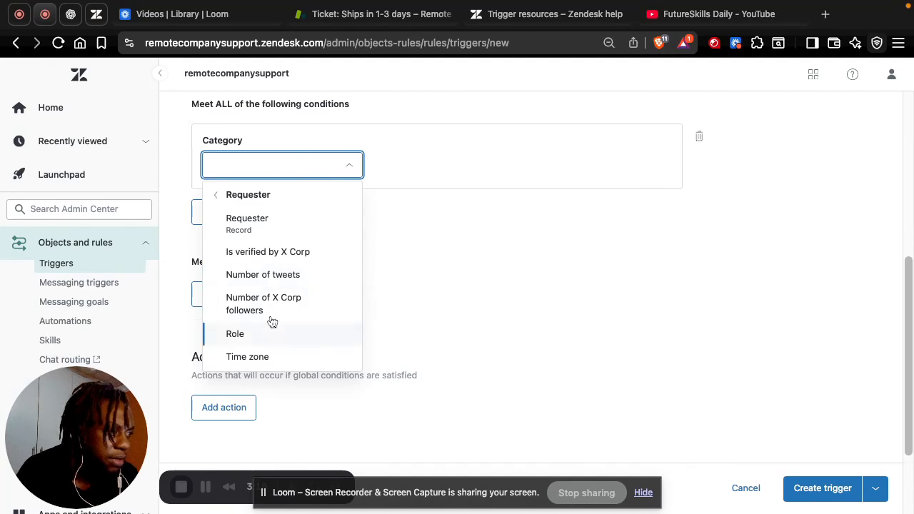
{"action": "left_click", "coordinate": [234, 196]}
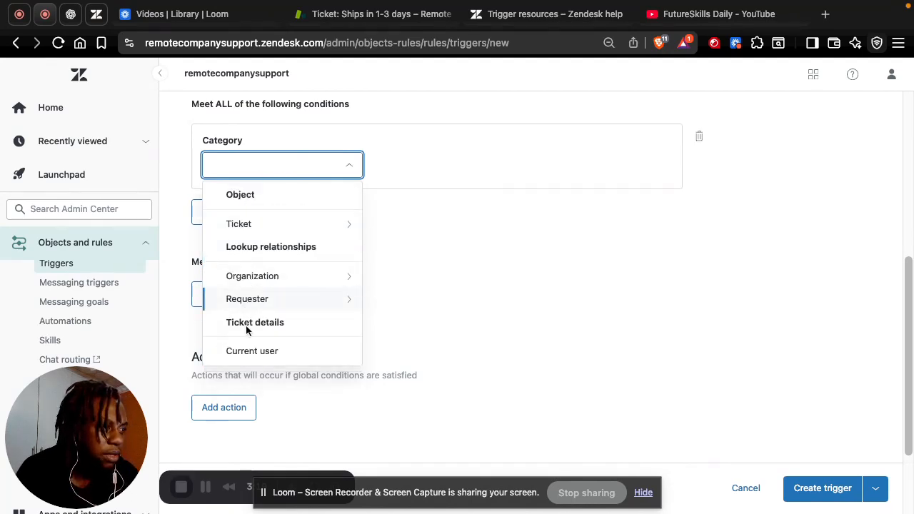
- Look through the Ticket category options and set the new condition's category to Ticket > Agent replies
{"action": "left_click", "coordinate": [265, 227]}
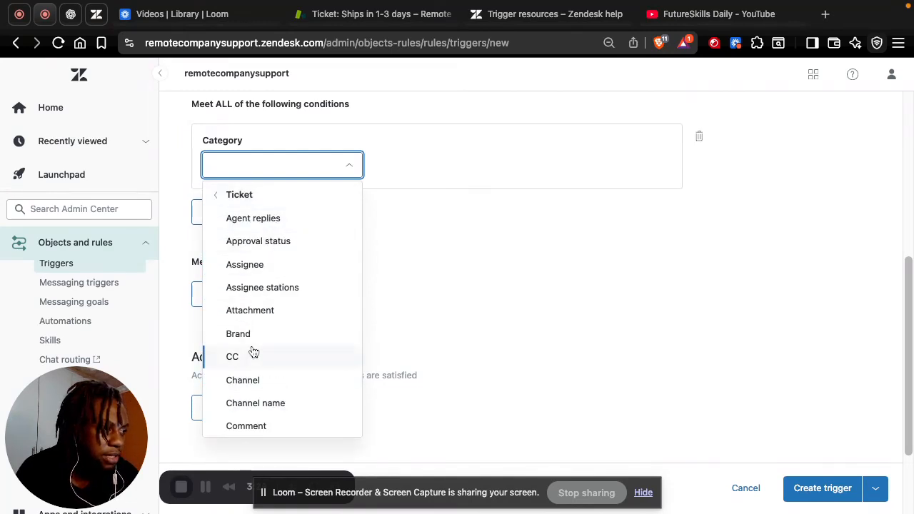
{"action": "scroll", "coordinate": [253, 352], "scroll_direction": "down", "scroll_amount": 3}
{"action": "scroll", "coordinate": [253, 351], "scroll_direction": "down", "scroll_amount": 8}
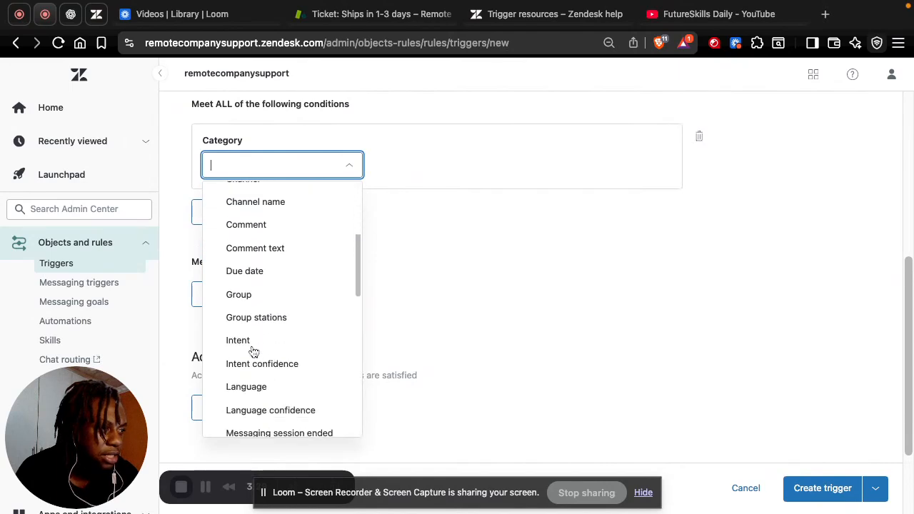
{"action": "scroll", "coordinate": [254, 351], "scroll_direction": "down", "scroll_amount": 8}
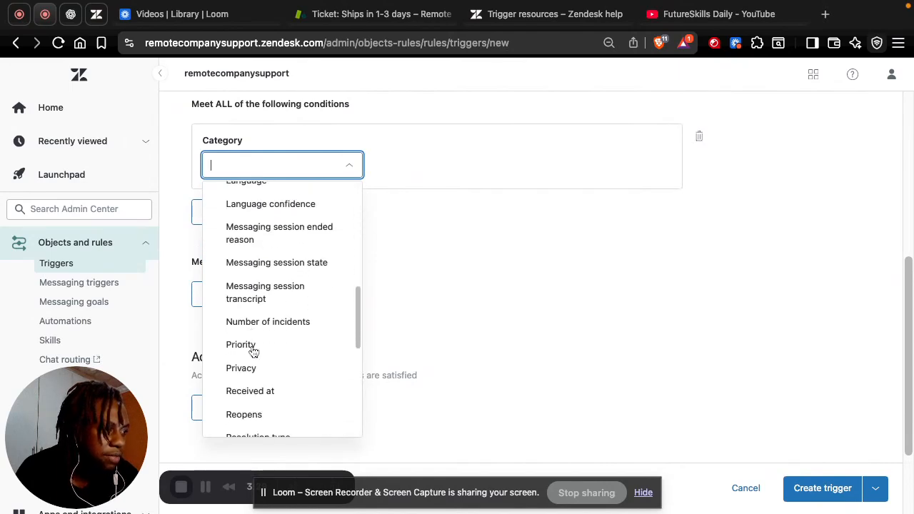
{"action": "scroll", "coordinate": [253, 352], "scroll_direction": "down", "scroll_amount": 7}
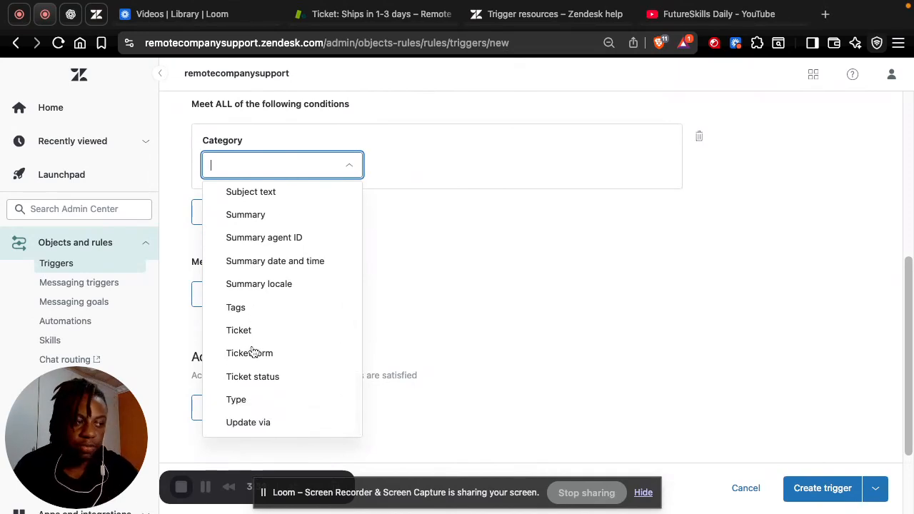
{"action": "scroll", "coordinate": [252, 352], "scroll_direction": "up", "scroll_amount": 20}
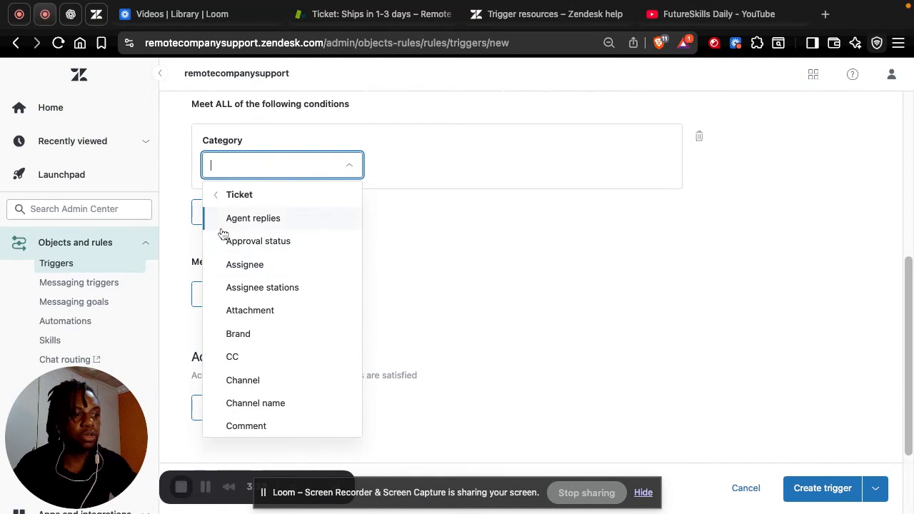
{"action": "left_click", "coordinate": [254, 226]}
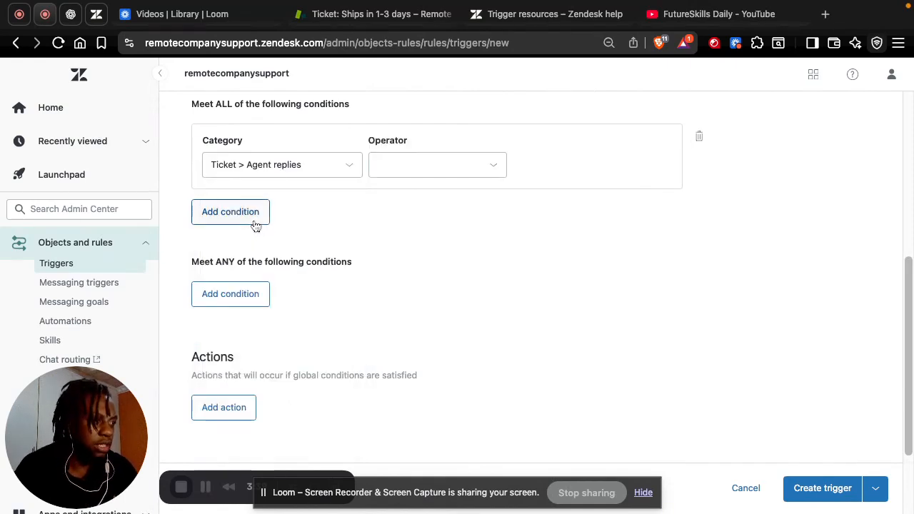
- Set the Agent replies condition's operator to Less than and its value to 1
{"action": "left_click", "coordinate": [421, 167]}
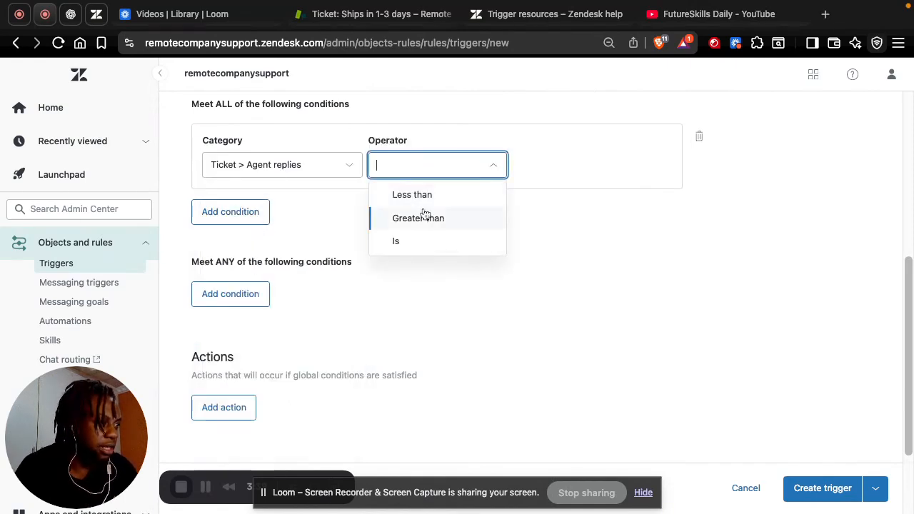
{"action": "left_click", "coordinate": [409, 244]}
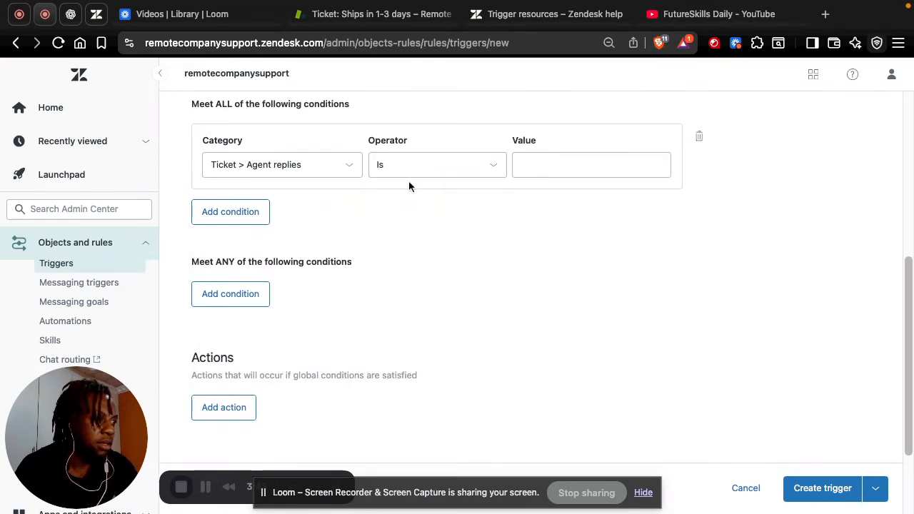
{"action": "left_click", "coordinate": [417, 167]}
{"action": "left_click", "coordinate": [409, 193]}
{"action": "left_click", "coordinate": [561, 168]}
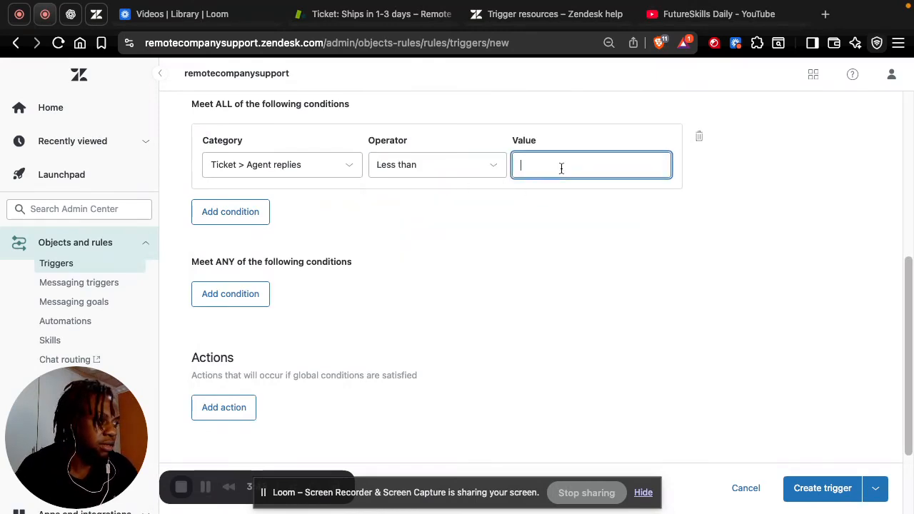
{"action": "left_click", "coordinate": [459, 169]}
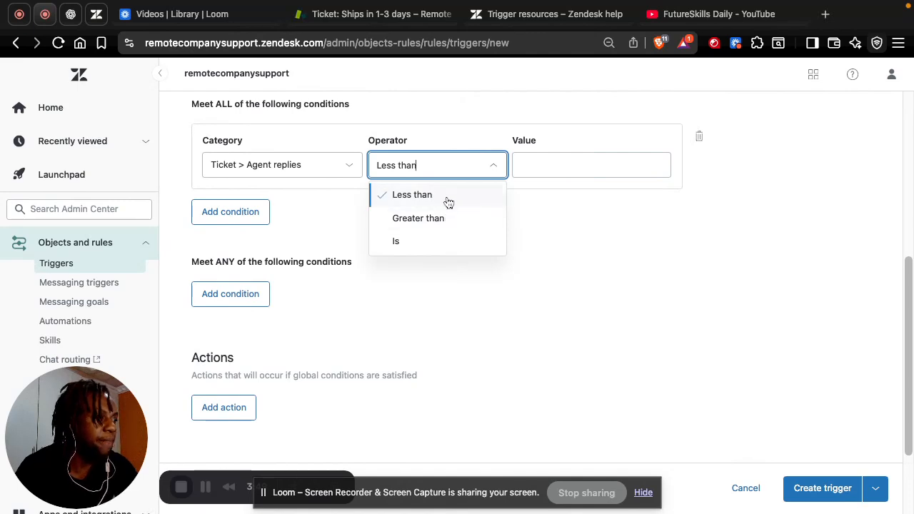
{"action": "left_click", "coordinate": [449, 202]}
{"action": "left_click", "coordinate": [562, 155]}
{"action": "type", "text": "1"}
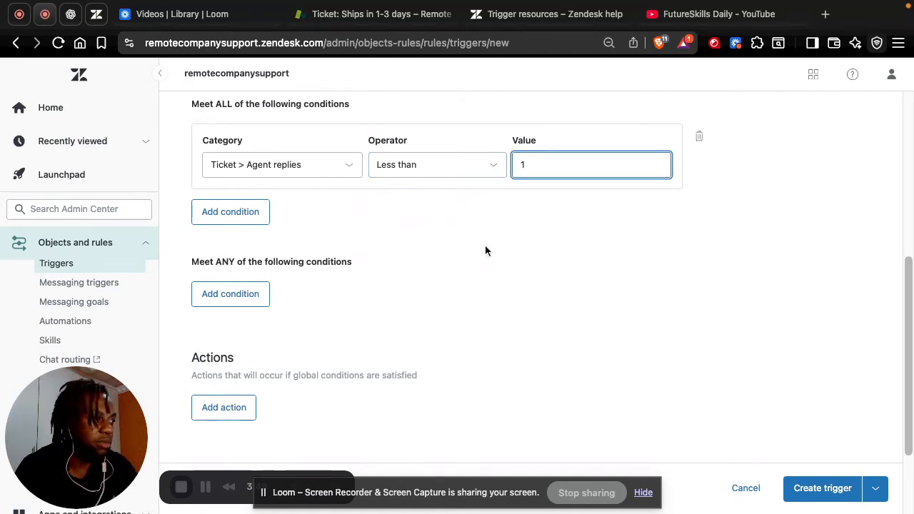
- Try adding a blank second condition under Meet ALL of the following conditions twice, removing it each time
{"action": "left_click", "coordinate": [228, 213]}
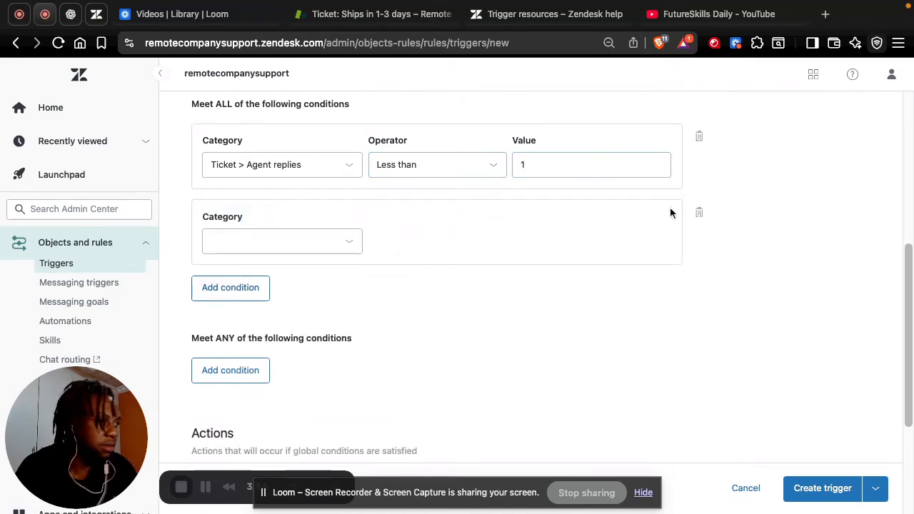
{"action": "left_click", "coordinate": [700, 214]}
{"action": "scroll", "coordinate": [300, 214], "scroll_direction": "down", "scroll_amount": 1}
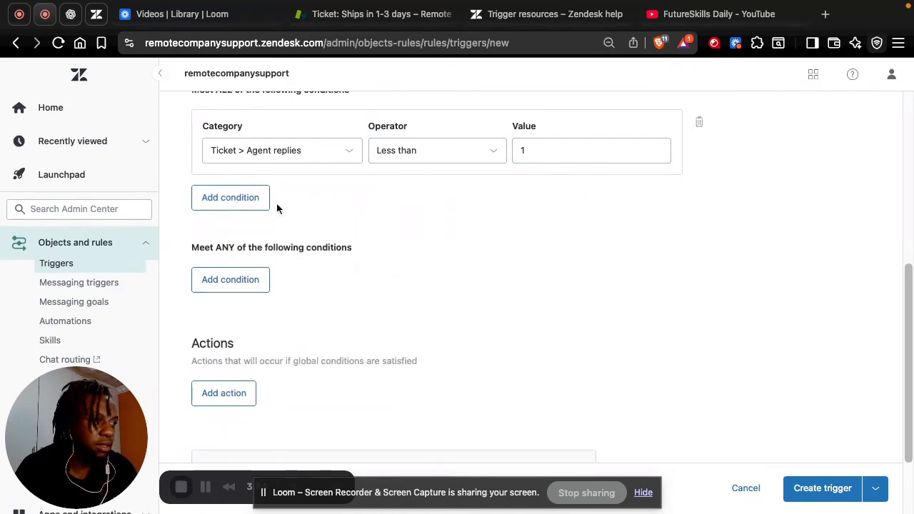
{"action": "left_click", "coordinate": [235, 200]}
{"action": "left_click", "coordinate": [699, 197]}
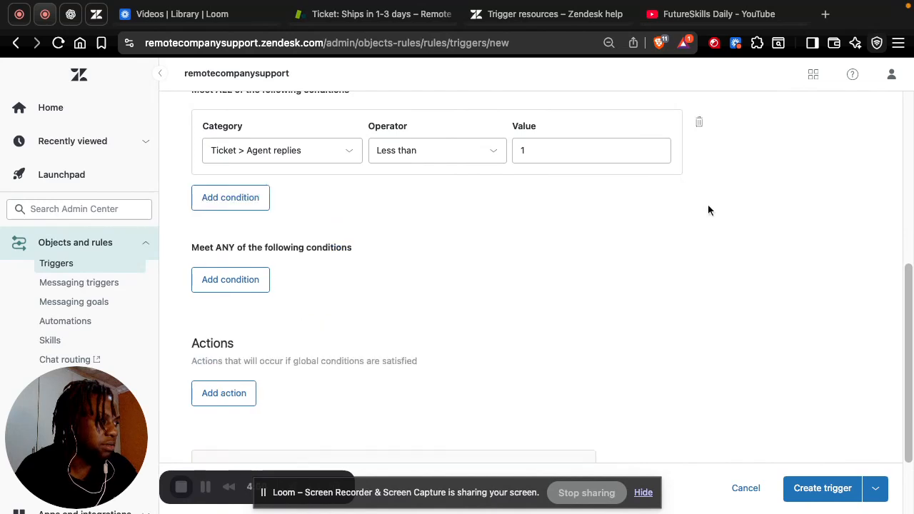
- Add a condition under Meet ANY of the following conditions and set its category to Ticket > Assignee
{"action": "scroll", "coordinate": [211, 278], "scroll_direction": "down", "scroll_amount": 2}
{"action": "left_click", "coordinate": [243, 240]}
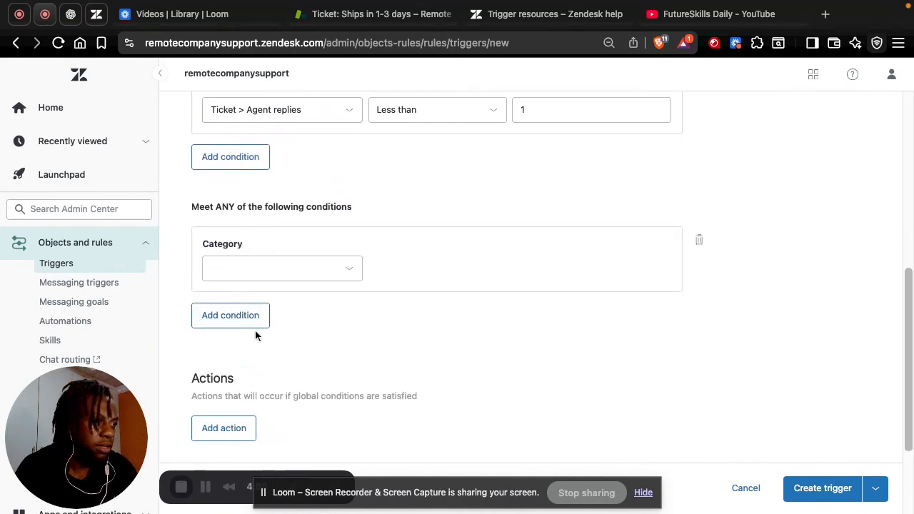
{"action": "scroll", "coordinate": [300, 278], "scroll_direction": "down", "scroll_amount": 2}
{"action": "left_click", "coordinate": [347, 225]}
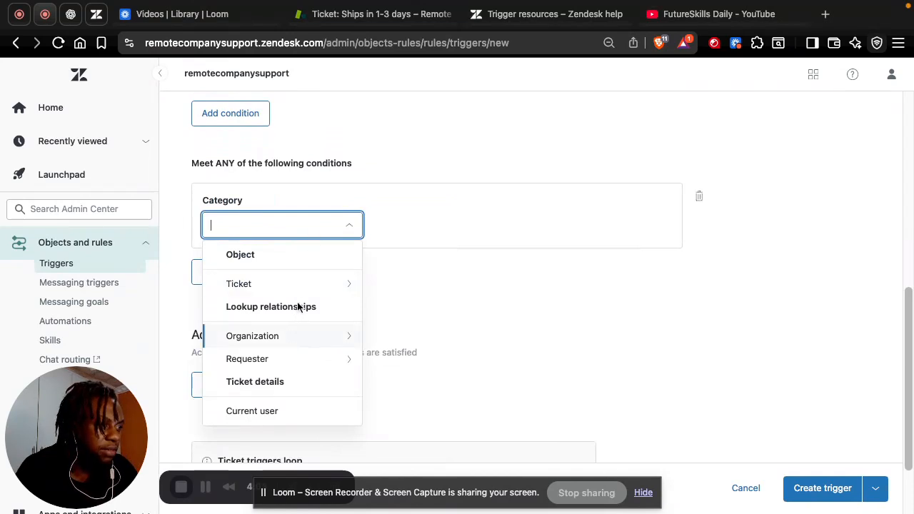
{"action": "left_click", "coordinate": [305, 290]}
{"action": "scroll", "coordinate": [279, 325], "scroll_direction": "down", "scroll_amount": 2}
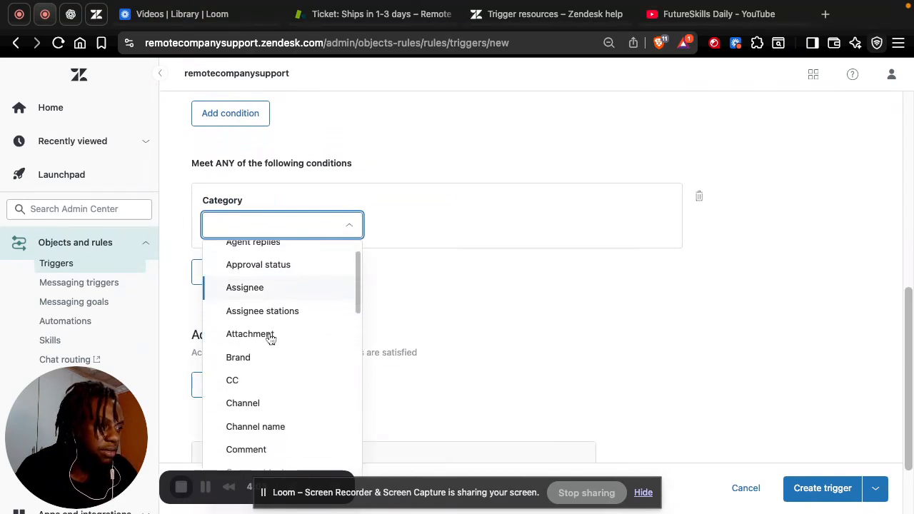
{"action": "scroll", "coordinate": [269, 338], "scroll_direction": "down", "scroll_amount": 3}
{"action": "scroll", "coordinate": [267, 328], "scroll_direction": "up", "scroll_amount": 3}
{"action": "left_click", "coordinate": [272, 305]}
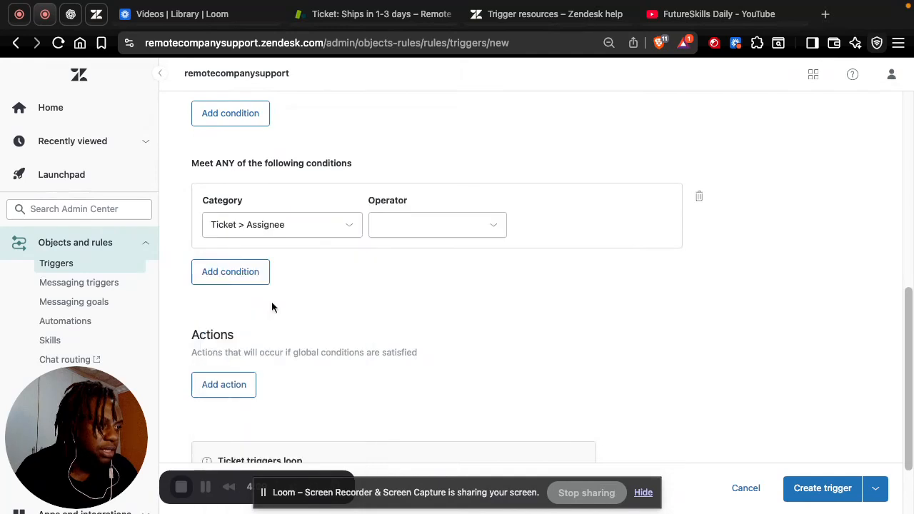
- Set the Assignee condition's operator to Is not and choose the listed agent's name as its value
{"action": "left_click", "coordinate": [428, 224]}
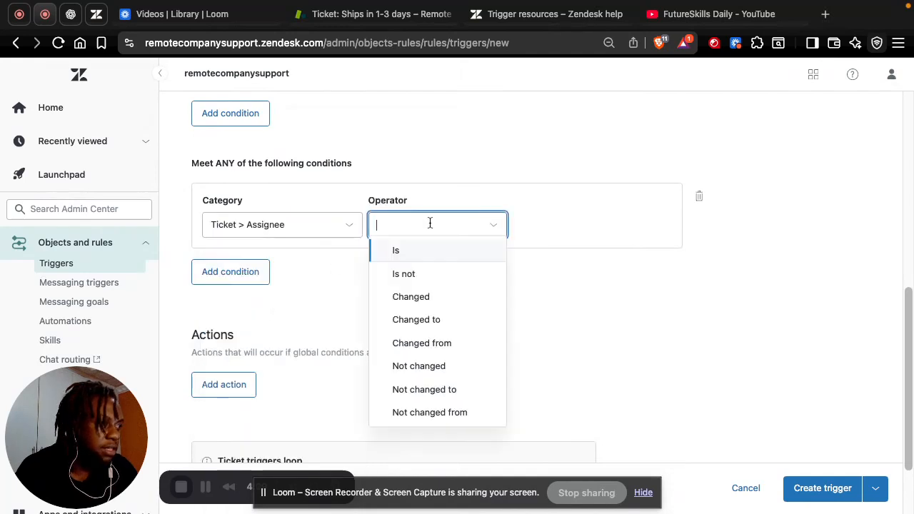
{"action": "left_click", "coordinate": [434, 278]}
{"action": "left_click", "coordinate": [584, 225]}
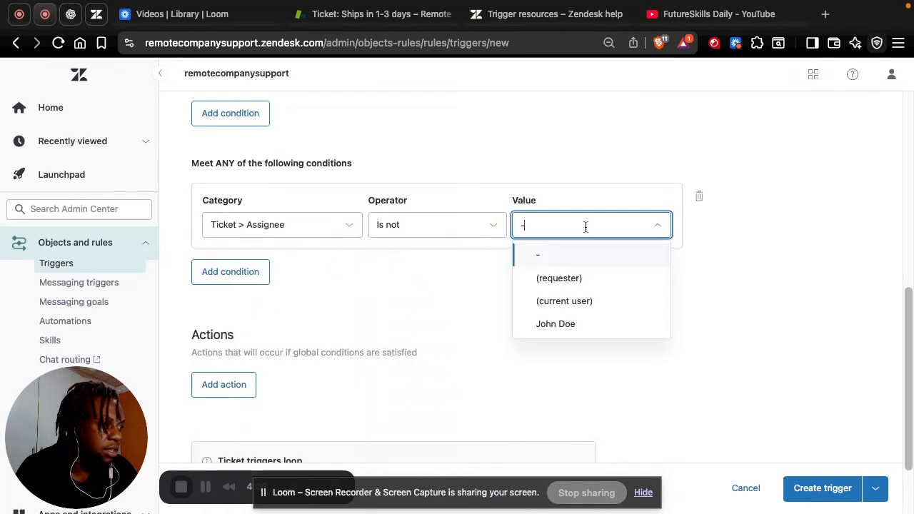
{"action": "left_click", "coordinate": [575, 325]}
{"action": "scroll", "coordinate": [280, 163], "scroll_direction": "down", "scroll_amount": 1}
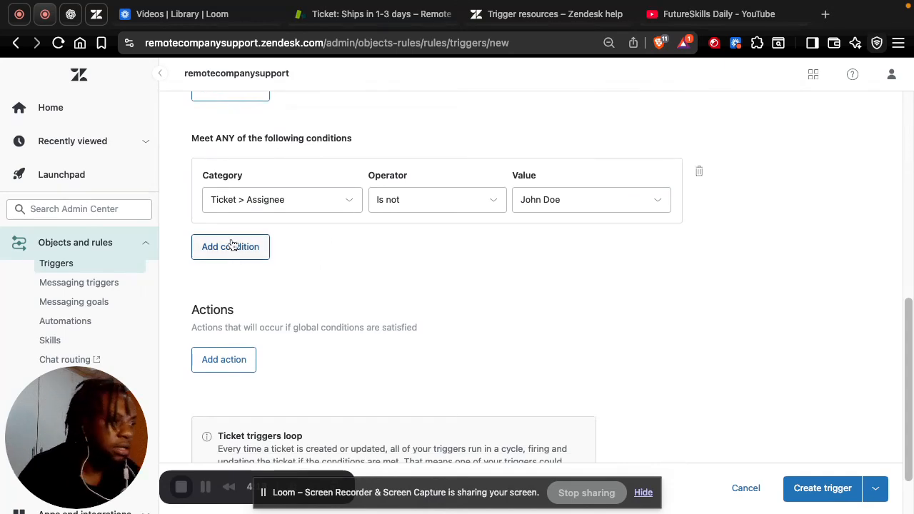
- Add a blank action under Actions for the trigger
{"action": "scroll", "coordinate": [235, 229], "scroll_direction": "up", "scroll_amount": 2}
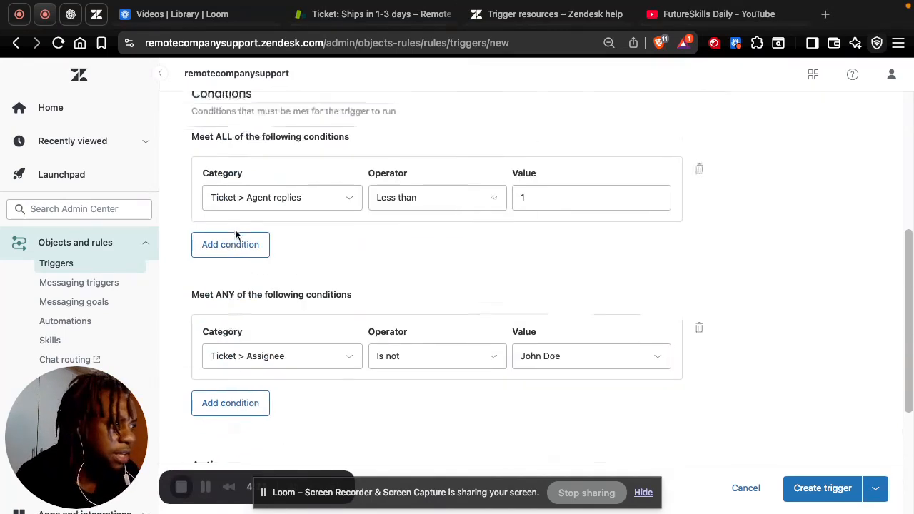
{"action": "scroll", "coordinate": [235, 230], "scroll_direction": "down", "scroll_amount": 3}
{"action": "scroll", "coordinate": [238, 221], "scroll_direction": "down", "scroll_amount": 1}
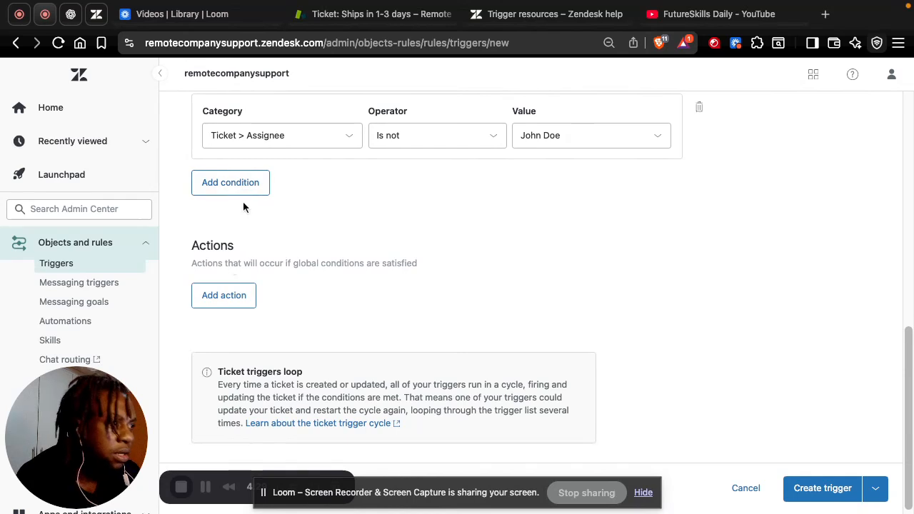
{"action": "scroll", "coordinate": [251, 180], "scroll_direction": "up", "scroll_amount": 2}
{"action": "scroll", "coordinate": [251, 180], "scroll_direction": "up", "scroll_amount": 5}
{"action": "scroll", "coordinate": [251, 178], "scroll_direction": "down", "scroll_amount": 7}
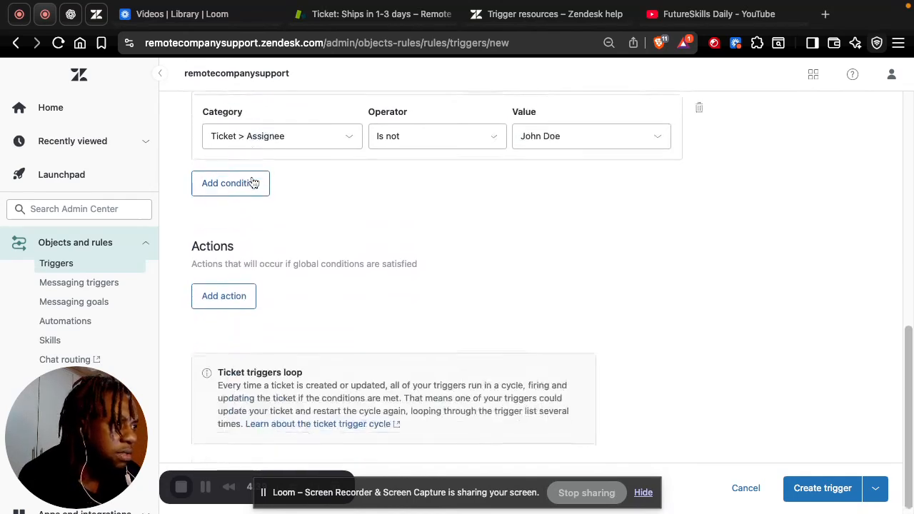
{"action": "left_click", "coordinate": [221, 300]}
{"action": "scroll", "coordinate": [220, 300], "scroll_direction": "down", "scroll_amount": 4}
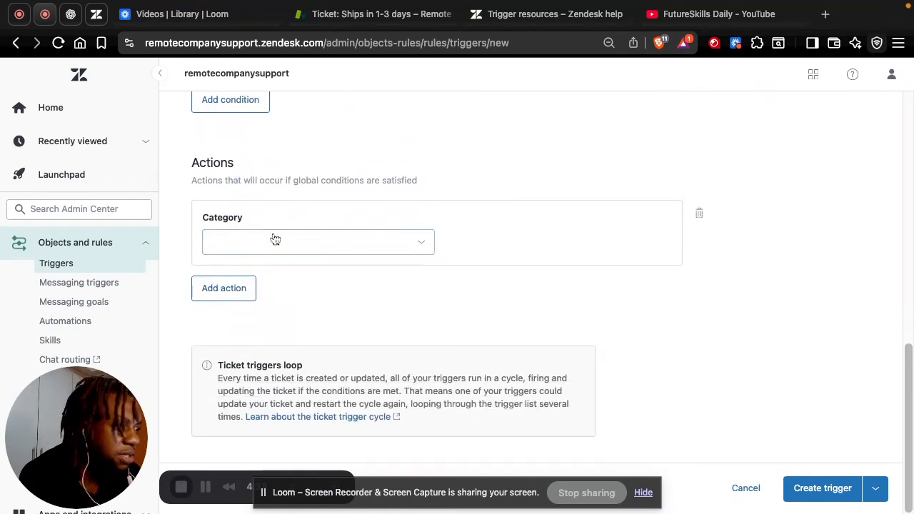
- Add a second condition with category Requester > Time zone under Meet ANY of the following conditions, removing the surplus blank condition
{"action": "scroll", "coordinate": [236, 135], "scroll_direction": "up", "scroll_amount": 2}
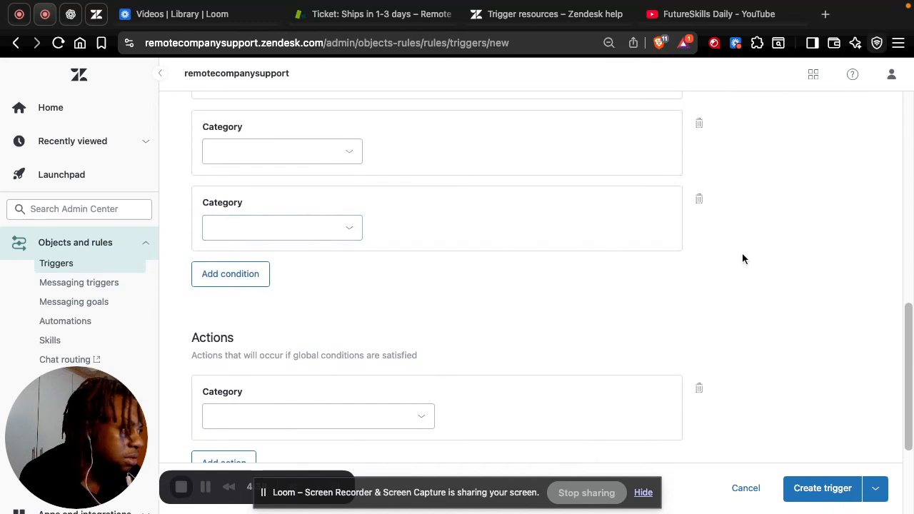
{"action": "left_click", "coordinate": [700, 201]}
{"action": "left_click", "coordinate": [288, 334]}
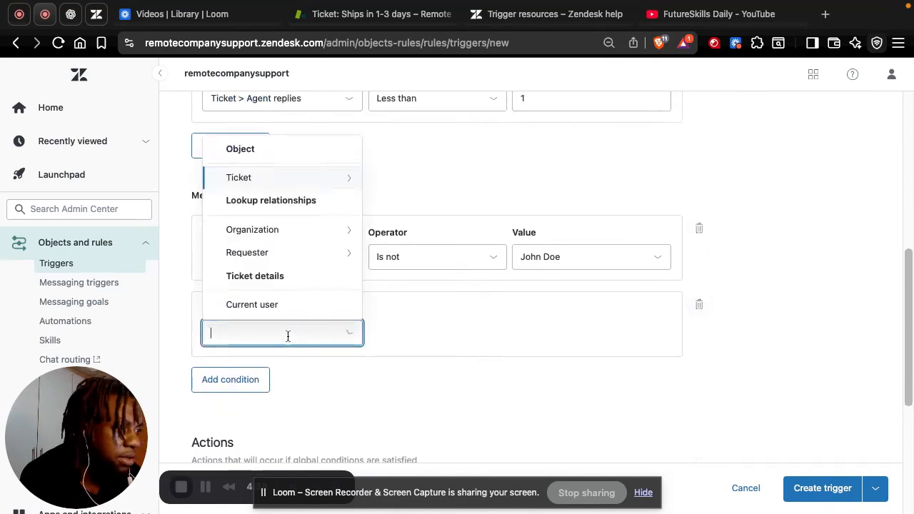
{"action": "scroll", "coordinate": [288, 334], "scroll_direction": "up", "scroll_amount": 3}
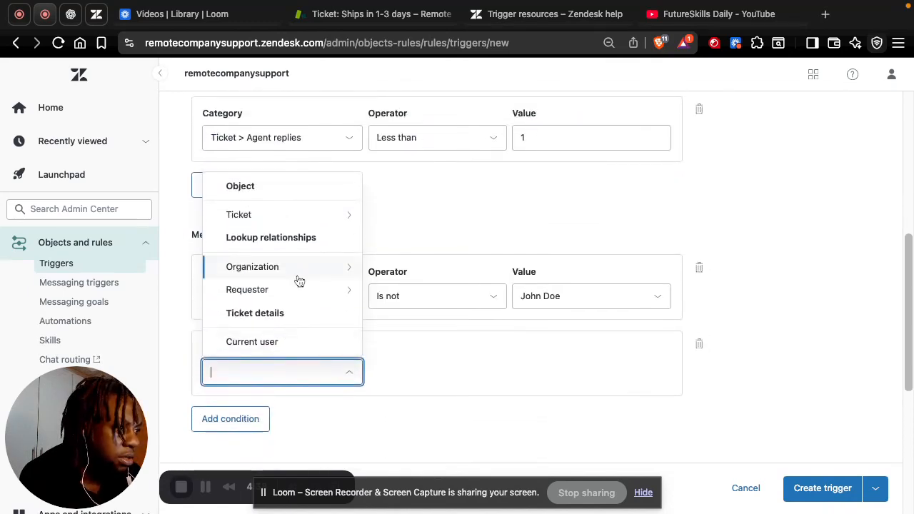
{"action": "left_click", "coordinate": [298, 287]}
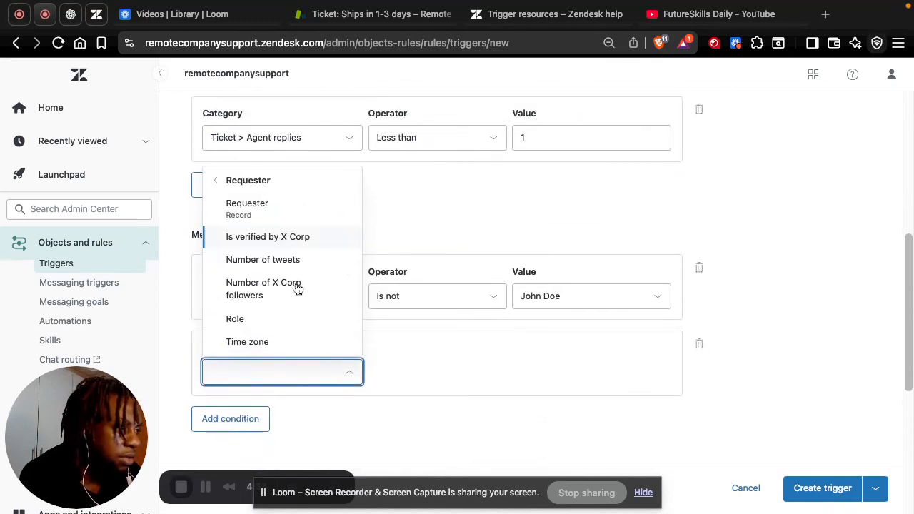
{"action": "left_click", "coordinate": [248, 341]}
- Set the Time zone condition's operator to Is not and its value to (GMT+00:00) London
{"action": "left_click", "coordinate": [394, 371]}
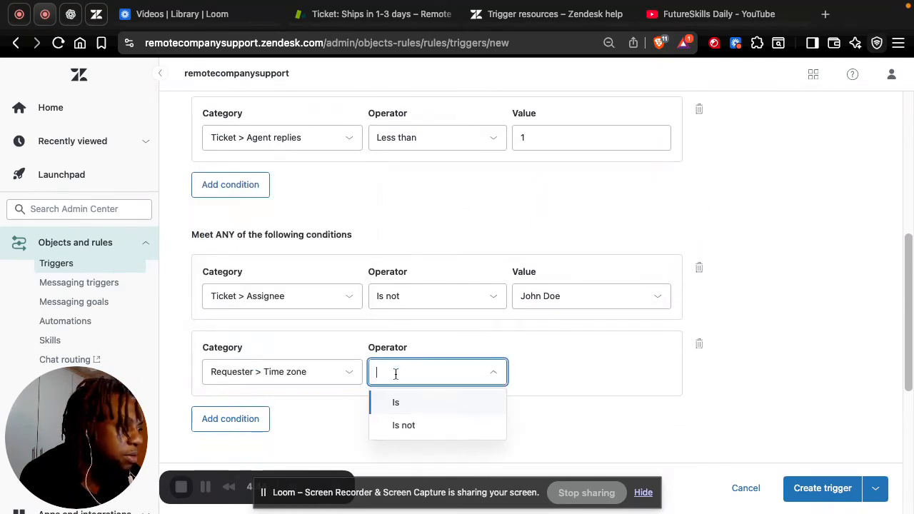
{"action": "scroll", "coordinate": [404, 397], "scroll_direction": "down", "scroll_amount": 1}
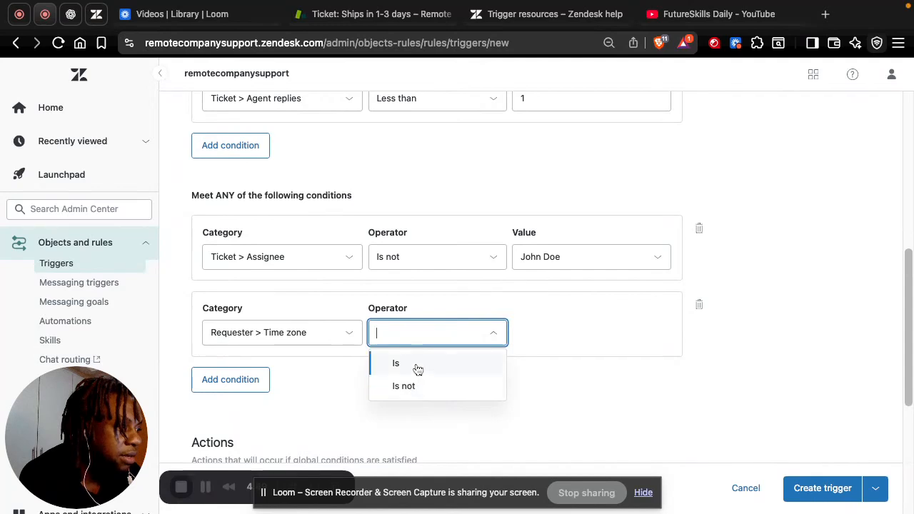
{"action": "left_click", "coordinate": [417, 384]}
{"action": "left_click", "coordinate": [571, 333]}
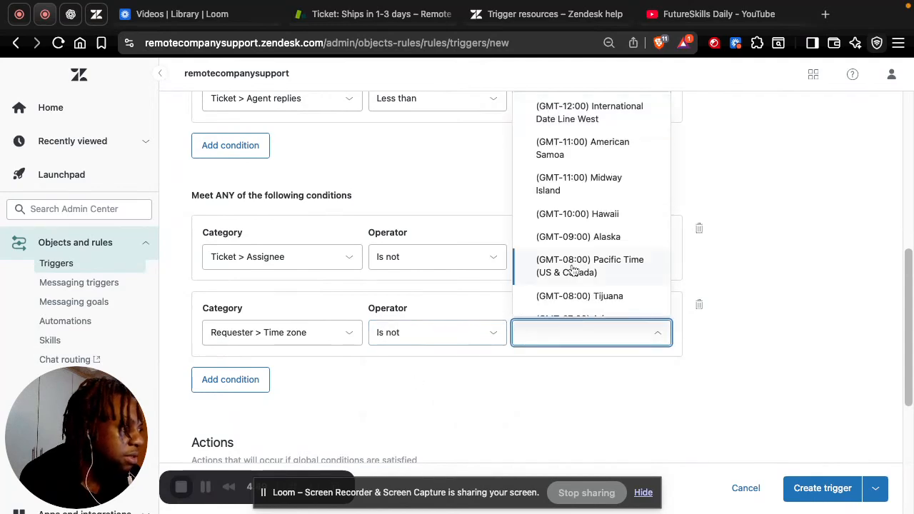
{"action": "scroll", "coordinate": [582, 234], "scroll_direction": "down", "scroll_amount": 1}
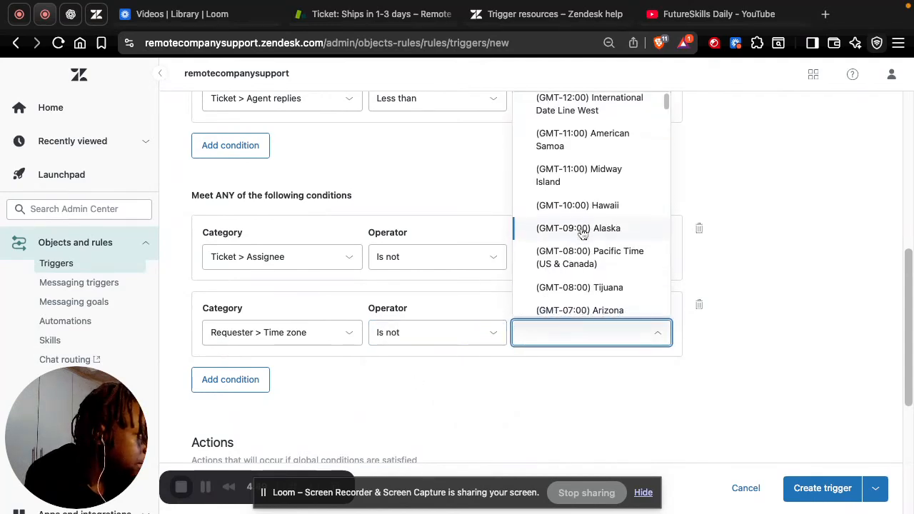
{"action": "scroll", "coordinate": [582, 234], "scroll_direction": "up", "scroll_amount": 1}
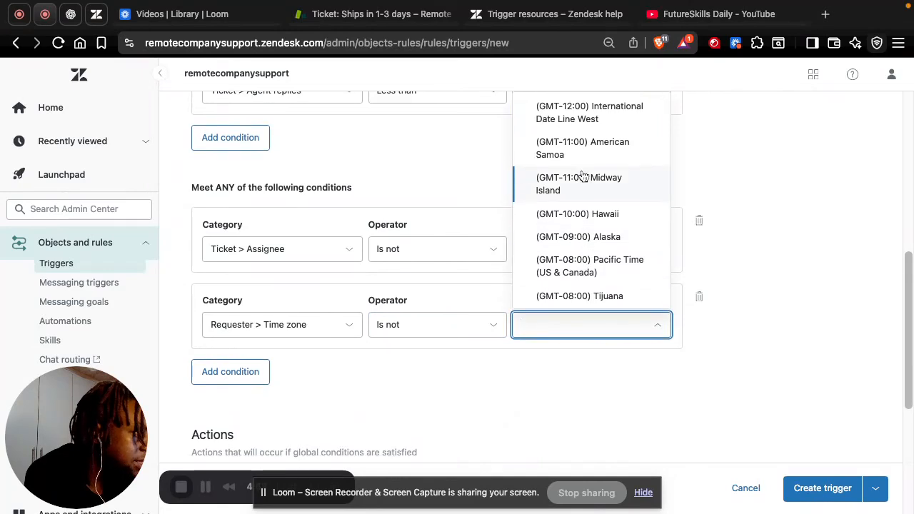
{"action": "scroll", "coordinate": [582, 176], "scroll_direction": "down", "scroll_amount": 1}
{"action": "scroll", "coordinate": [588, 398], "scroll_direction": "down", "scroll_amount": 1}
{"action": "scroll", "coordinate": [588, 398], "scroll_direction": "down", "scroll_amount": 6}
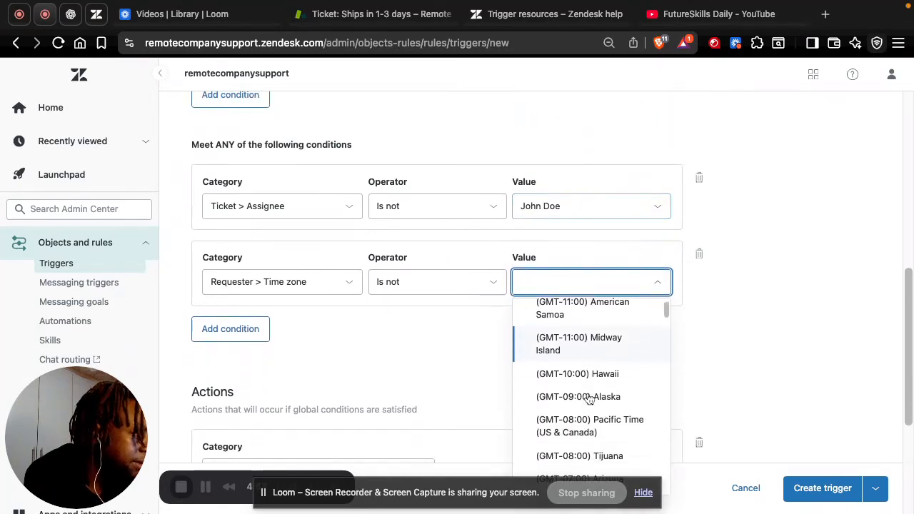
{"action": "scroll", "coordinate": [589, 399], "scroll_direction": "down", "scroll_amount": 5}
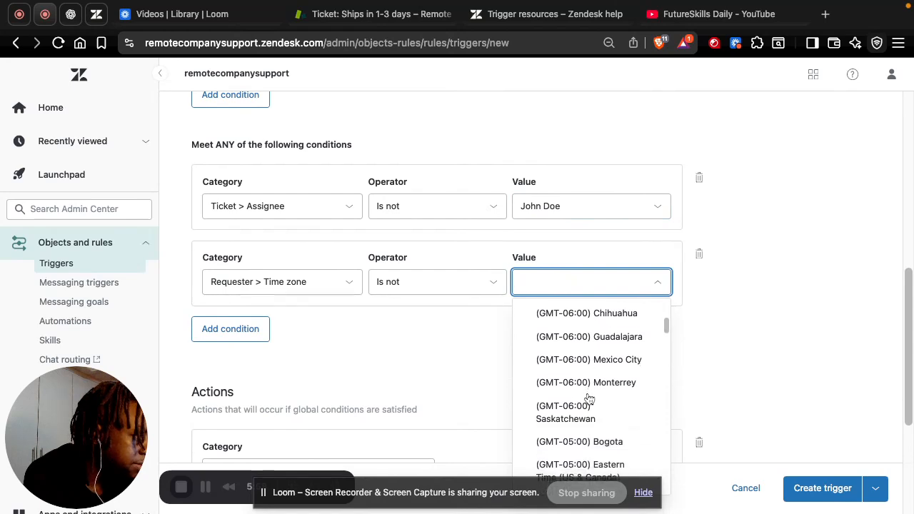
{"action": "scroll", "coordinate": [588, 398], "scroll_direction": "down", "scroll_amount": 6}
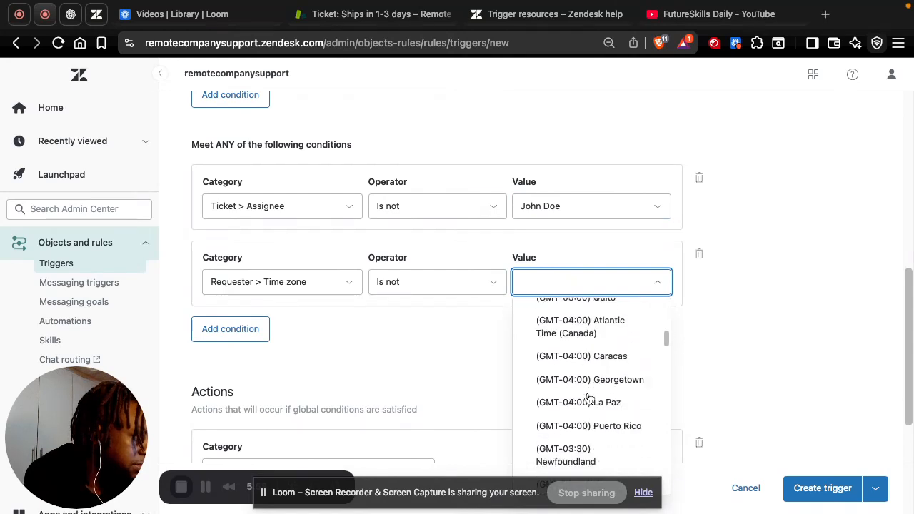
{"action": "scroll", "coordinate": [588, 399], "scroll_direction": "down", "scroll_amount": 1}
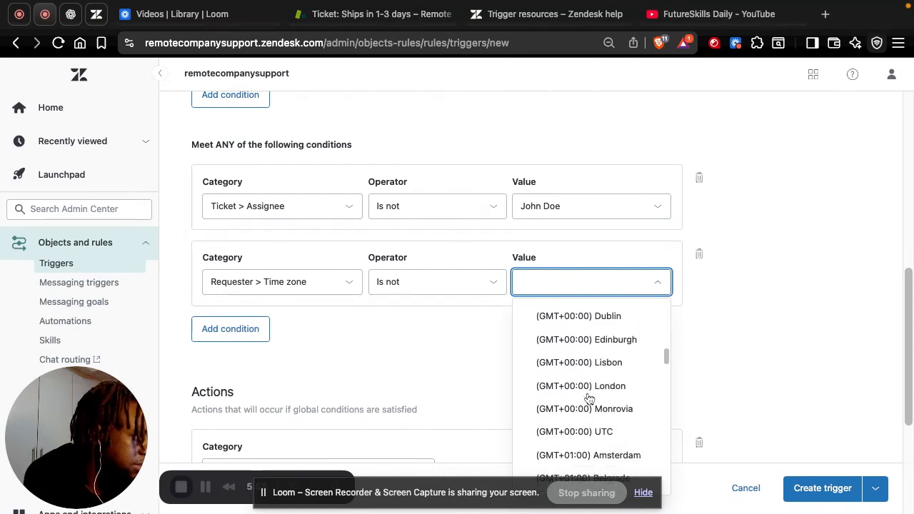
{"action": "scroll", "coordinate": [593, 389], "scroll_direction": "up", "scroll_amount": 2}
{"action": "scroll", "coordinate": [600, 369], "scroll_direction": "up", "scroll_amount": 1}
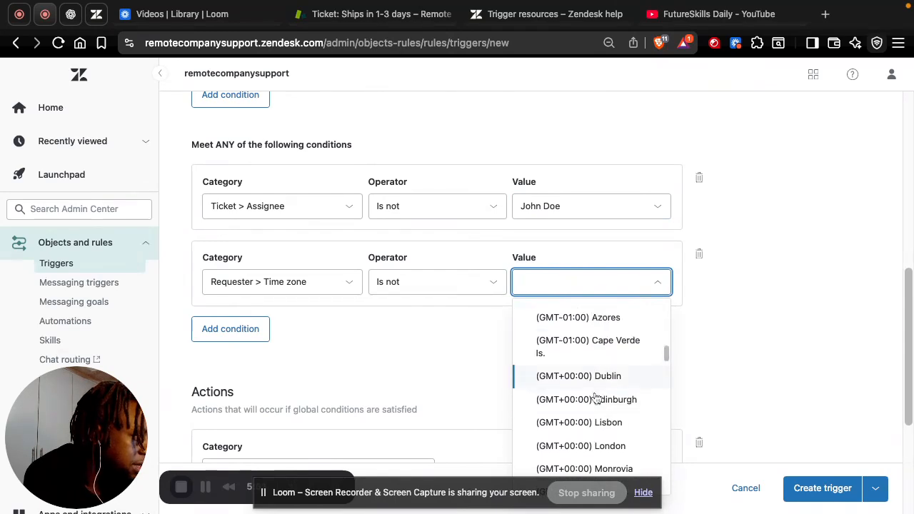
{"action": "scroll", "coordinate": [604, 412], "scroll_direction": "down", "scroll_amount": 3}
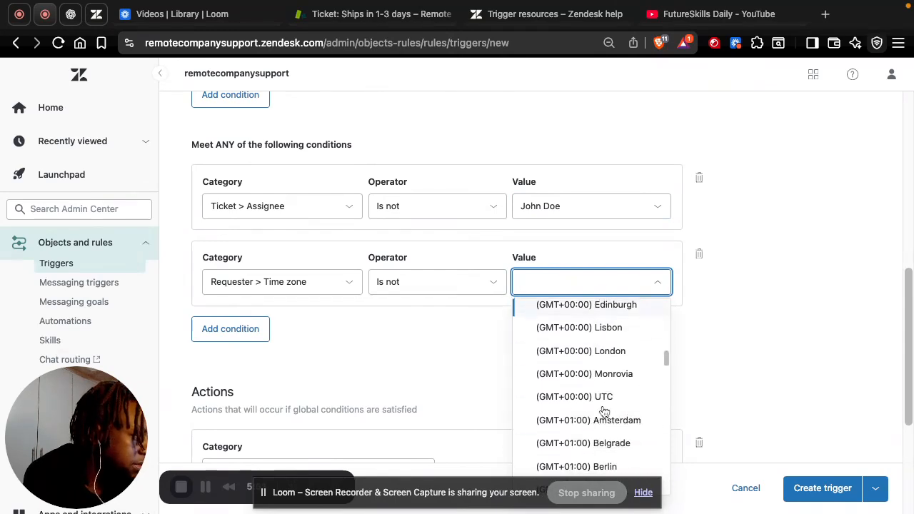
{"action": "left_click", "coordinate": [602, 354]}
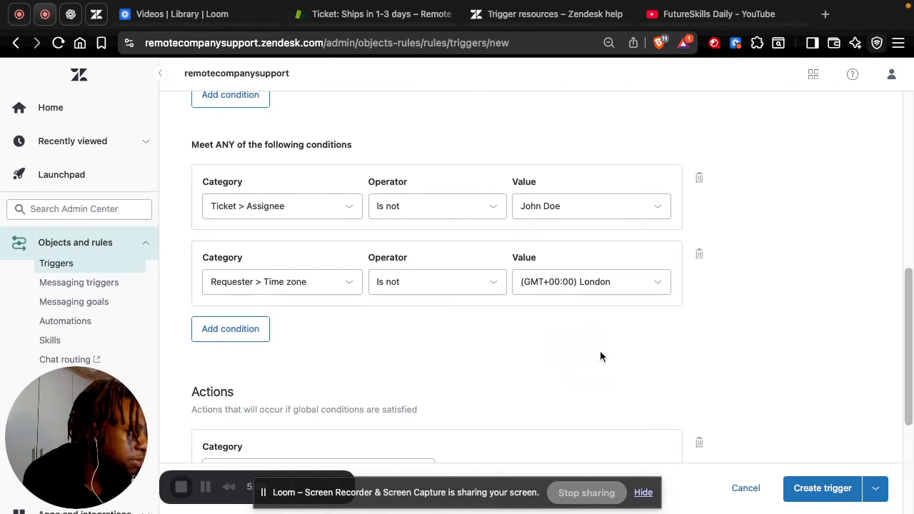
- Review the conditions under Meet ANY of the following conditions and the blank action below them
{"action": "scroll", "coordinate": [548, 365], "scroll_direction": "down", "scroll_amount": 3}
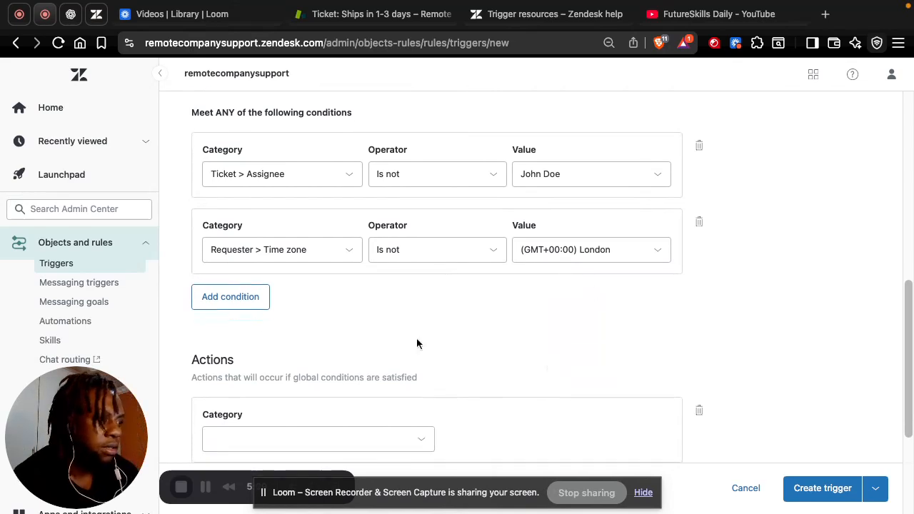
{"action": "scroll", "coordinate": [241, 229], "scroll_direction": "up", "scroll_amount": 5}
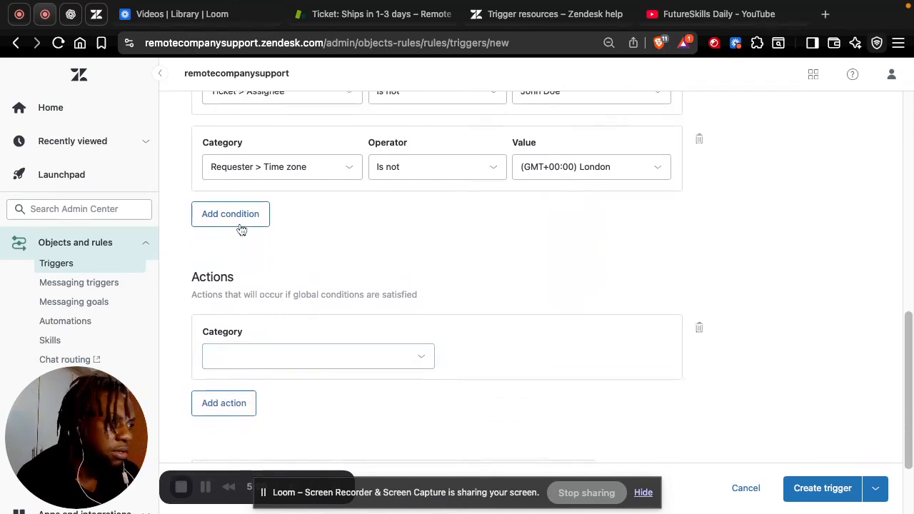
{"action": "scroll", "coordinate": [241, 229], "scroll_direction": "down", "scroll_amount": 2}
{"action": "scroll", "coordinate": [239, 228], "scroll_direction": "up", "scroll_amount": 2}
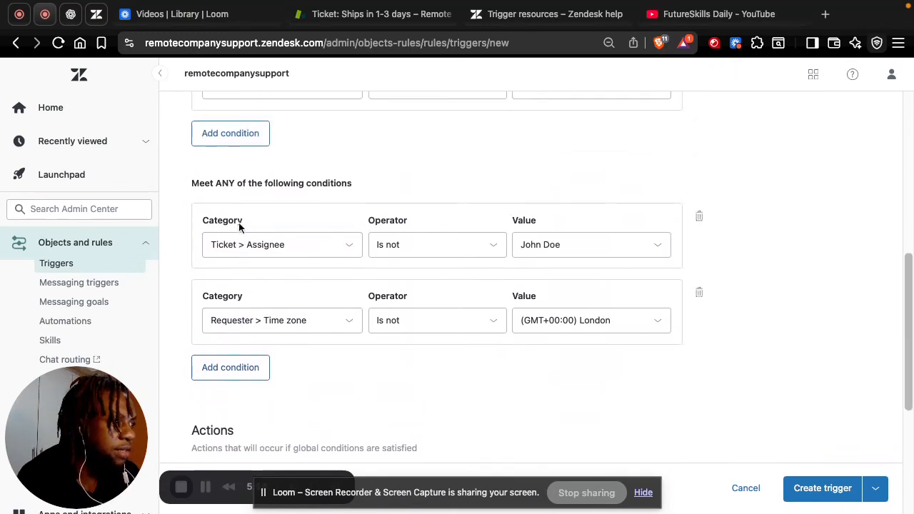
{"action": "scroll", "coordinate": [239, 229], "scroll_direction": "down", "scroll_amount": 3}
{"action": "scroll", "coordinate": [240, 286], "scroll_direction": "down", "scroll_amount": 1}
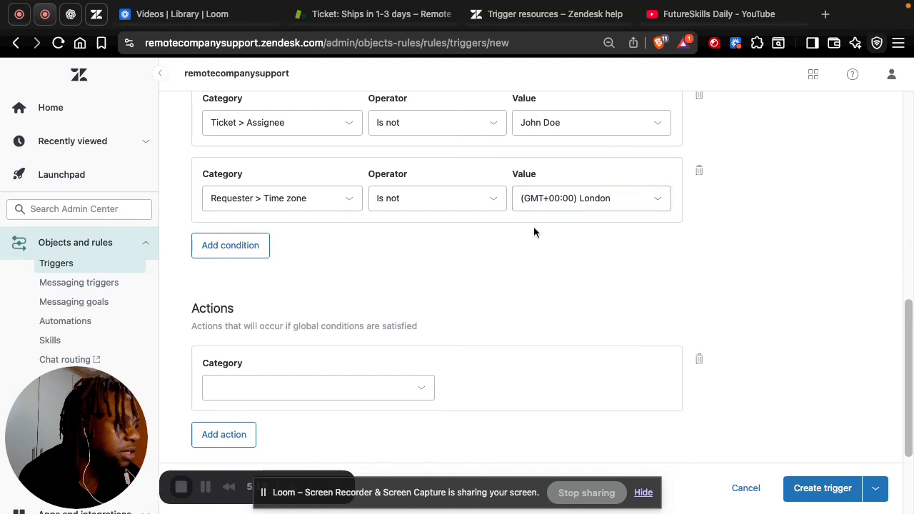
{"action": "scroll", "coordinate": [330, 268], "scroll_direction": "down", "scroll_amount": 1}
{"action": "scroll", "coordinate": [207, 231], "scroll_direction": "down", "scroll_amount": 2}
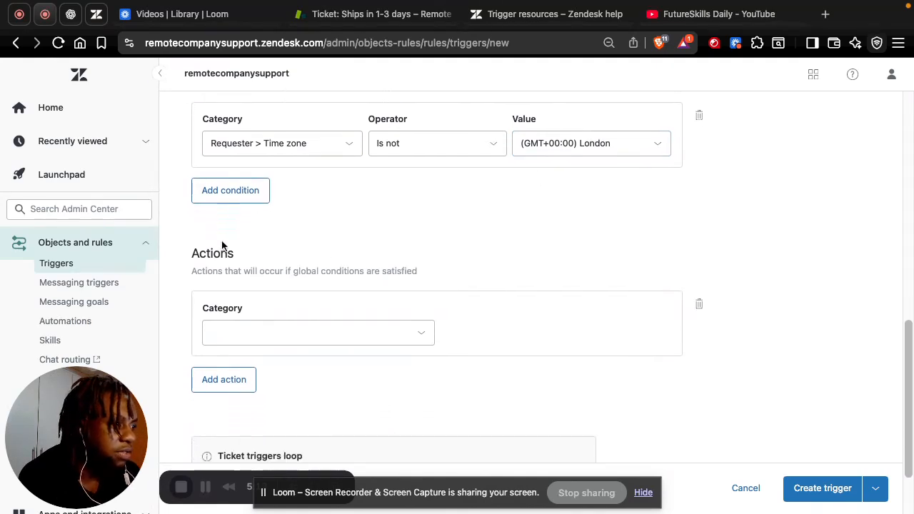
{"action": "scroll", "coordinate": [221, 246], "scroll_direction": "up", "scroll_amount": 1}
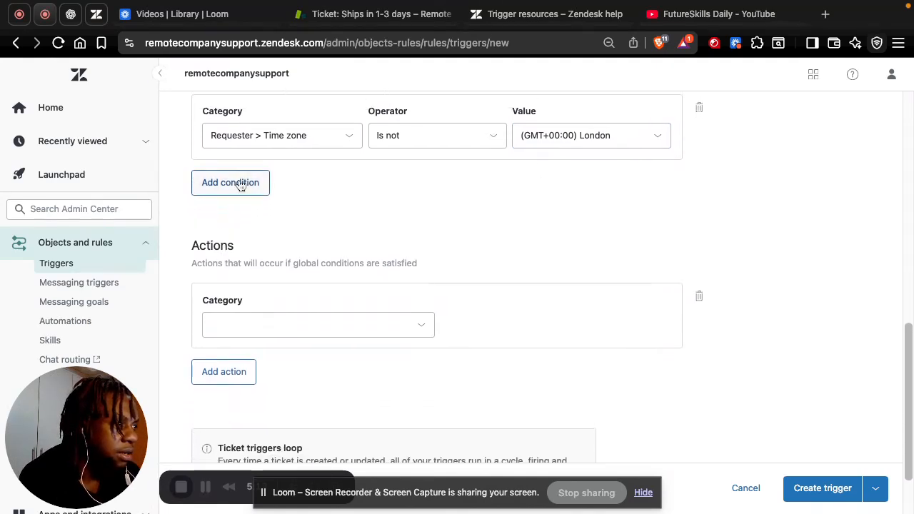
{"action": "left_click", "coordinate": [439, 138]}
{"action": "left_click", "coordinate": [435, 139]}
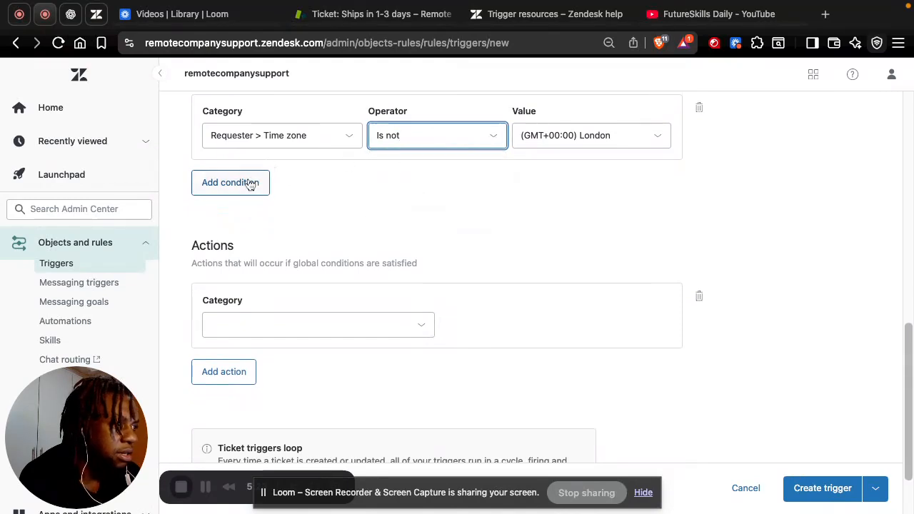
{"action": "left_click", "coordinate": [250, 184]}
{"action": "scroll", "coordinate": [250, 239], "scroll_direction": "up", "scroll_amount": 3}
{"action": "left_click", "coordinate": [257, 240]}
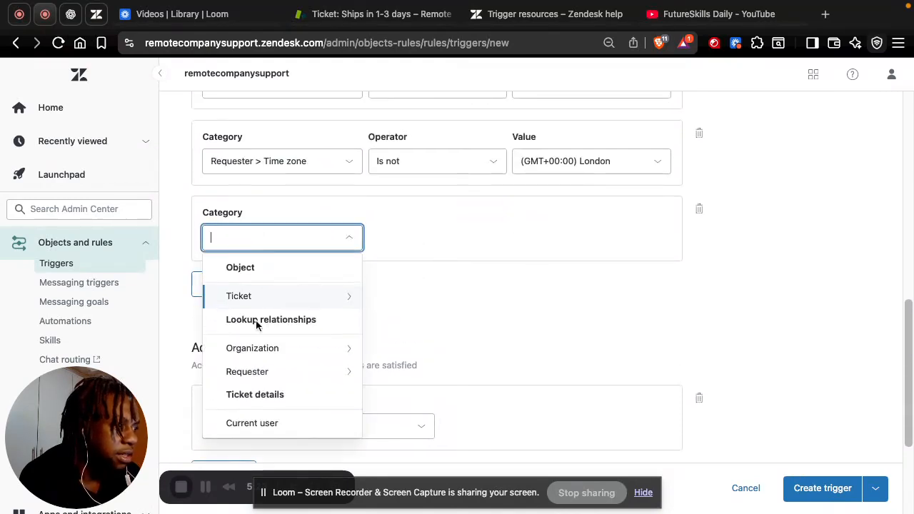
{"action": "left_click", "coordinate": [247, 343]}
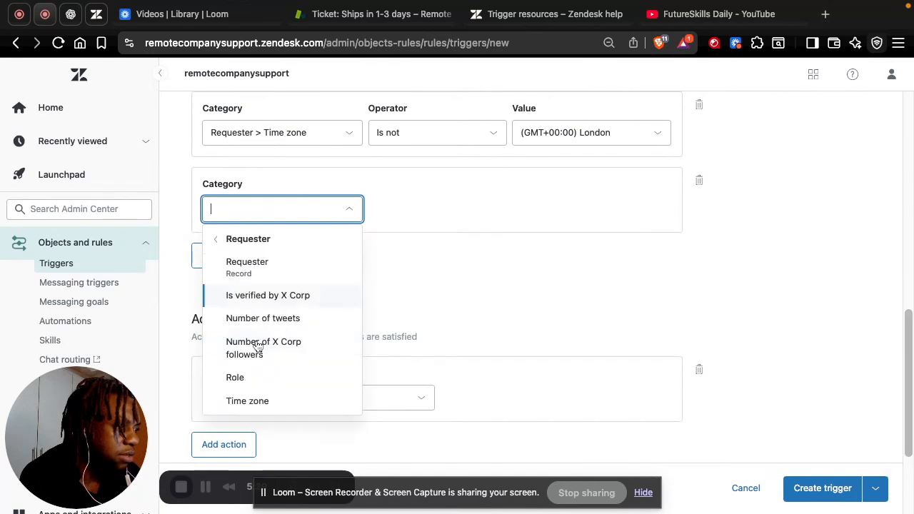
{"action": "scroll", "coordinate": [257, 395], "scroll_direction": "down", "scroll_amount": 1}
{"action": "left_click", "coordinate": [242, 352]}
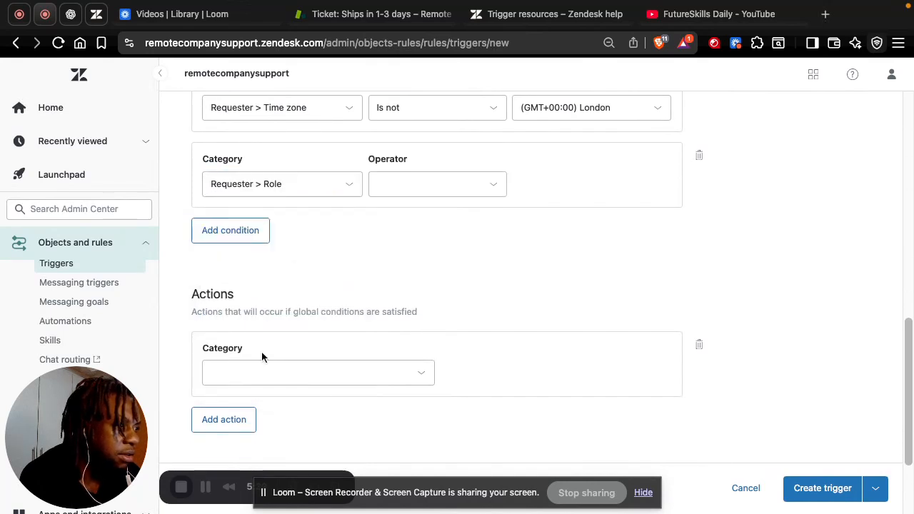
{"action": "left_click", "coordinate": [423, 183]}
{"action": "left_click", "coordinate": [410, 184]}
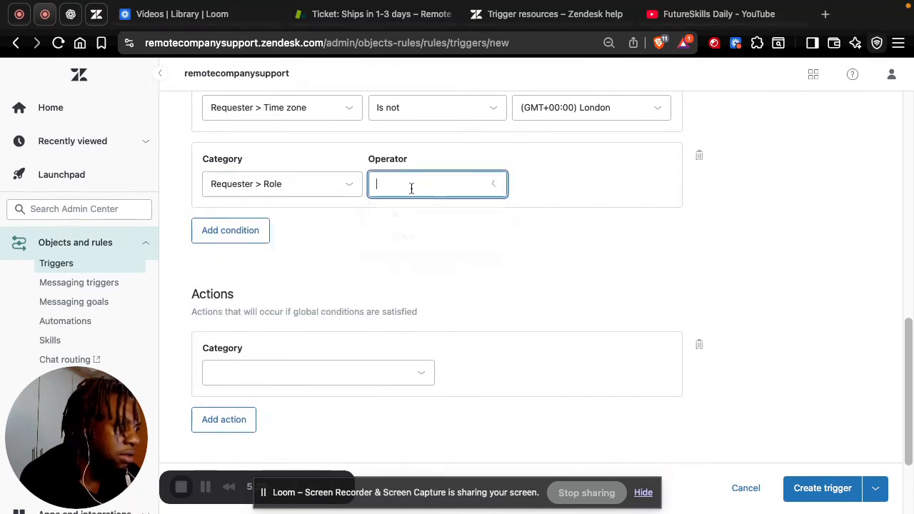
{"action": "left_click", "coordinate": [287, 184]}
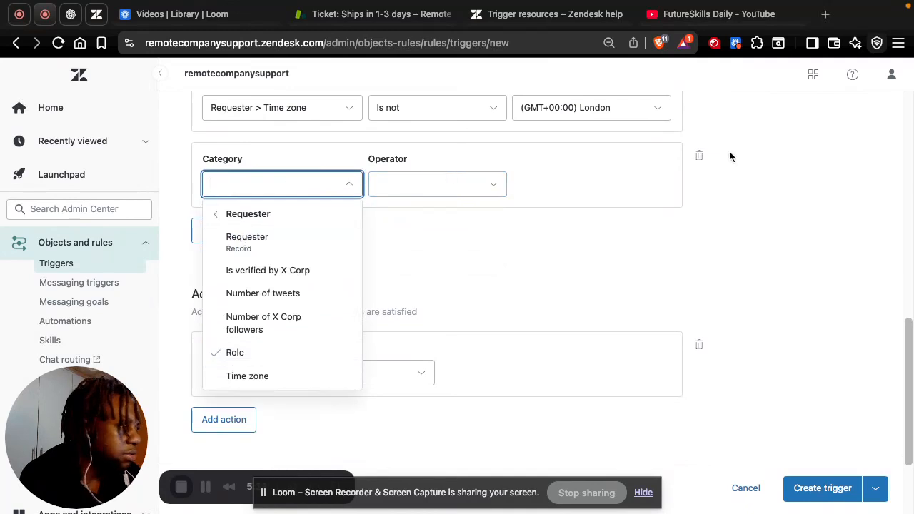
{"action": "left_click", "coordinate": [265, 212]}
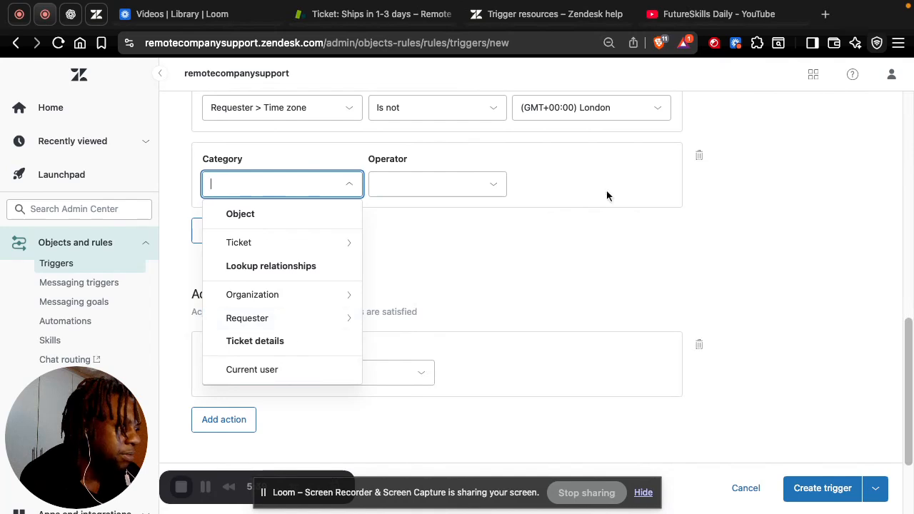
{"action": "left_click", "coordinate": [699, 152]}
- Set the category of the blank action under Actions to Ticket > Autoreply
{"action": "scroll", "coordinate": [296, 306], "scroll_direction": "down", "scroll_amount": 3}
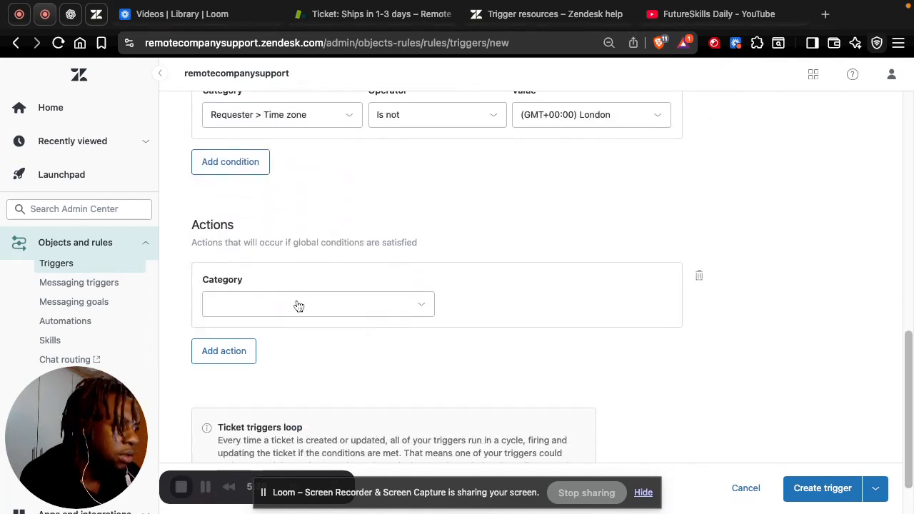
{"action": "left_click", "coordinate": [318, 246]}
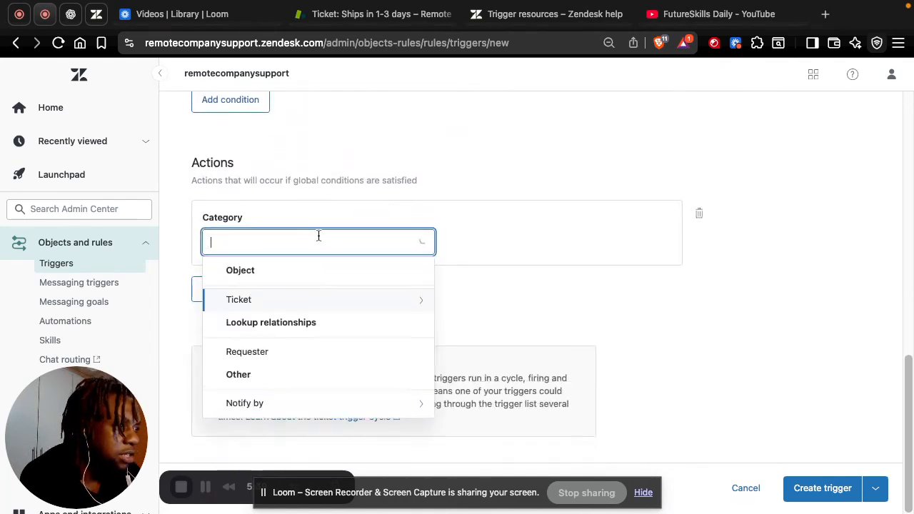
{"action": "left_click", "coordinate": [311, 307]}
{"action": "scroll", "coordinate": [300, 312], "scroll_direction": "down", "scroll_amount": 1}
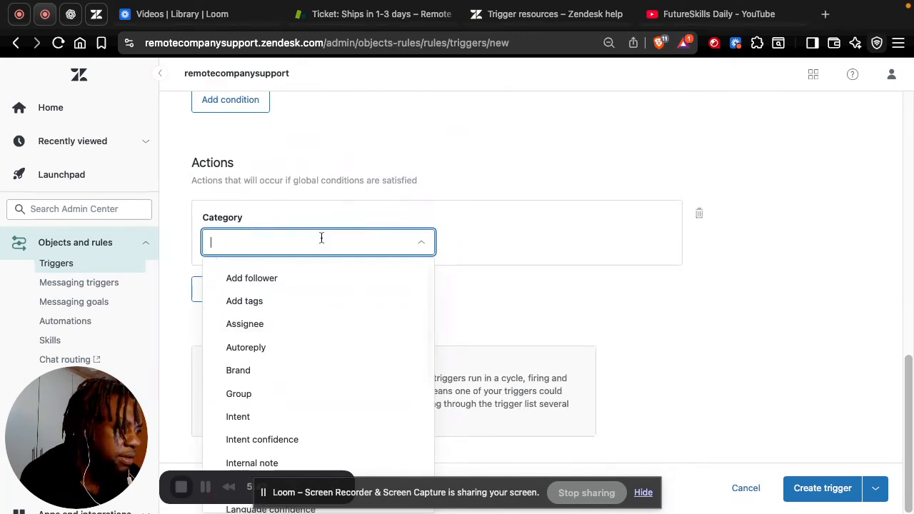
{"action": "scroll", "coordinate": [302, 339], "scroll_direction": "up", "scroll_amount": 1}
{"action": "left_click", "coordinate": [296, 359]}
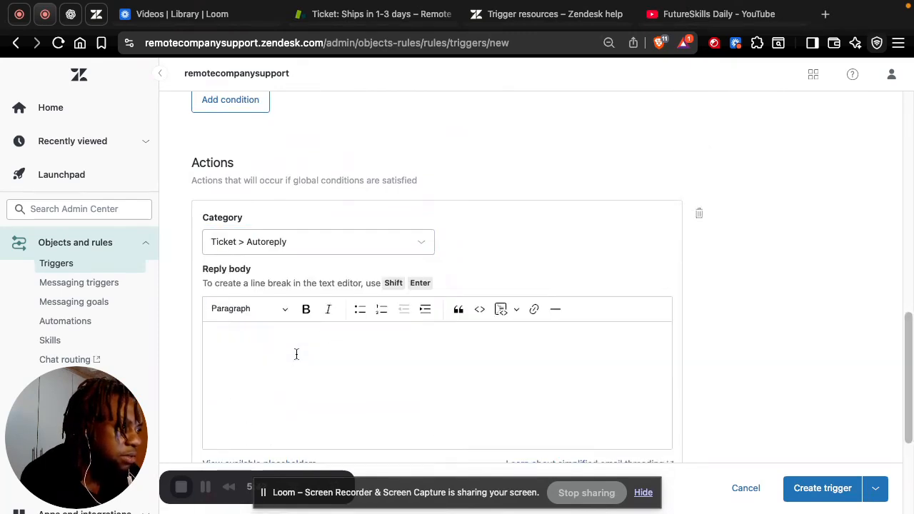
- Fill the Autoreply body with a thank-you message stating business hours "Monday - Friday, 8:00 am to 5:00 pm ET" and mentioning the help center
{"action": "scroll", "coordinate": [296, 355], "scroll_direction": "down", "scroll_amount": 2}
{"action": "left_click", "coordinate": [358, 277]}
{"action": "type", "text": "Thanks for reaching out. We've received your request and appreciate your patience. Our customer support team will get back to you during our business hours: Monday - Friday, 8:00 am to 5:00 pm ET. In the meantime, you can check out our help center."}
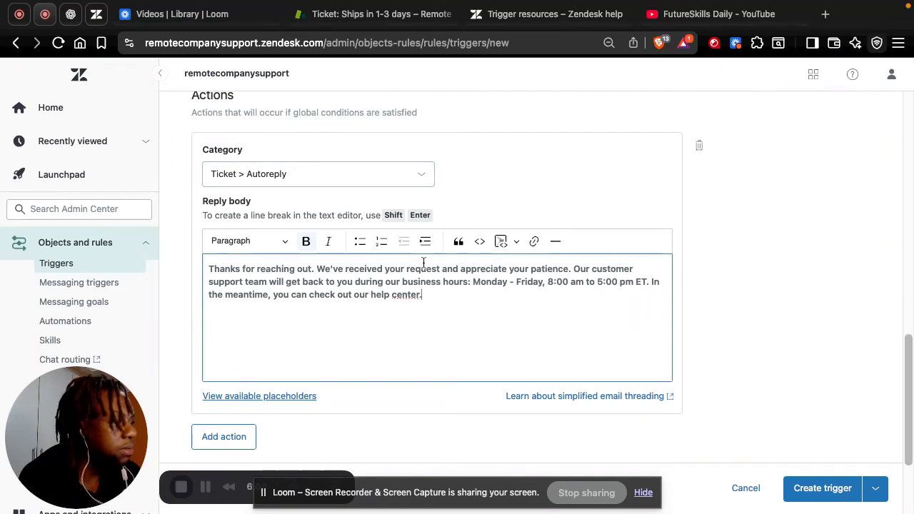
- Change the value of the Requester > Time zone condition to (GMT-08:00) Pacific Time (US & Canada)
{"action": "scroll", "coordinate": [381, 190], "scroll_direction": "up", "scroll_amount": 5}
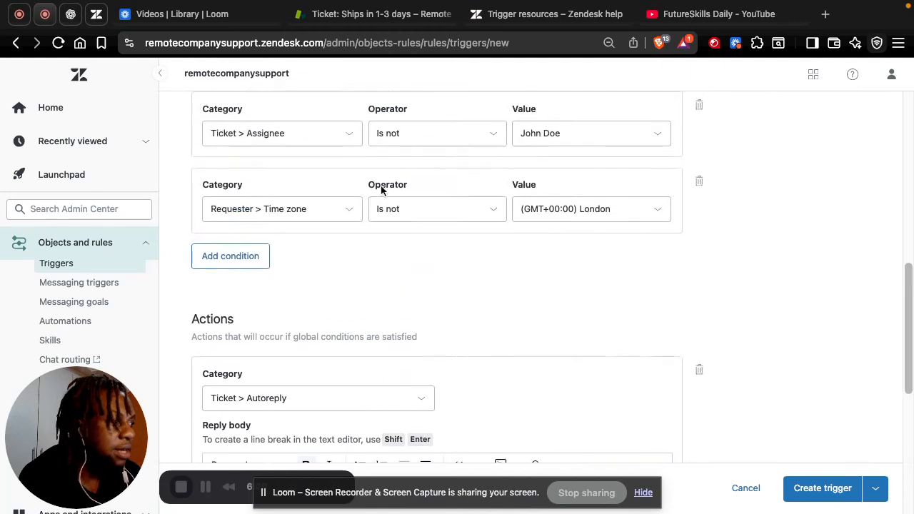
{"action": "left_click", "coordinate": [620, 209]}
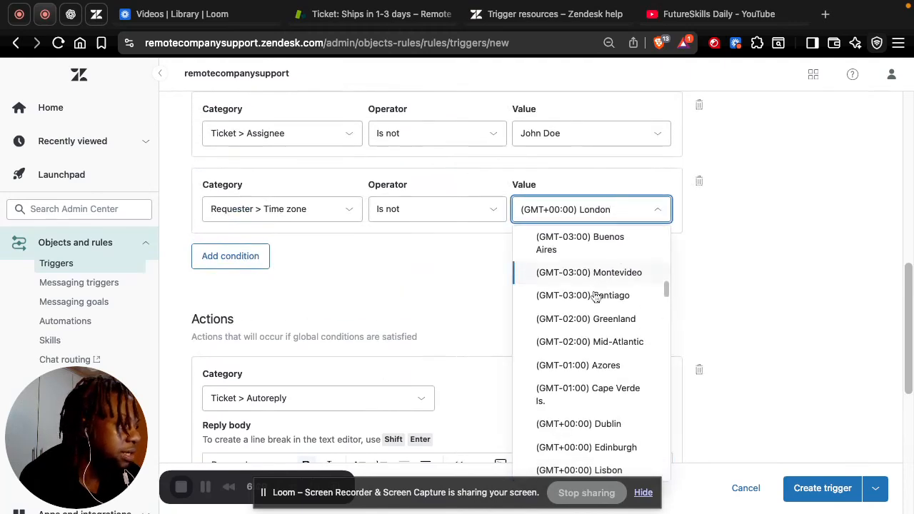
{"action": "scroll", "coordinate": [593, 310], "scroll_direction": "up", "scroll_amount": 2}
{"action": "scroll", "coordinate": [593, 309], "scroll_direction": "up", "scroll_amount": 10}
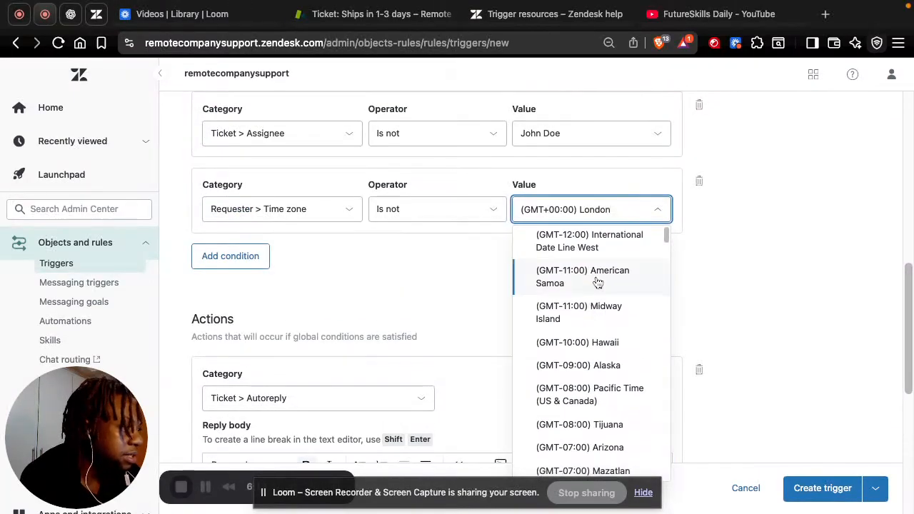
{"action": "scroll", "coordinate": [607, 354], "scroll_direction": "down", "scroll_amount": 7}
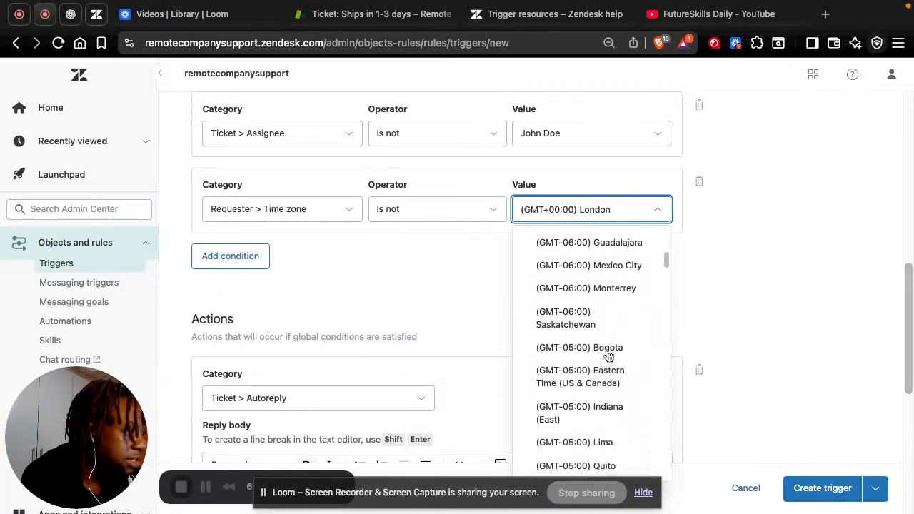
{"action": "scroll", "coordinate": [608, 354], "scroll_direction": "down", "scroll_amount": 6}
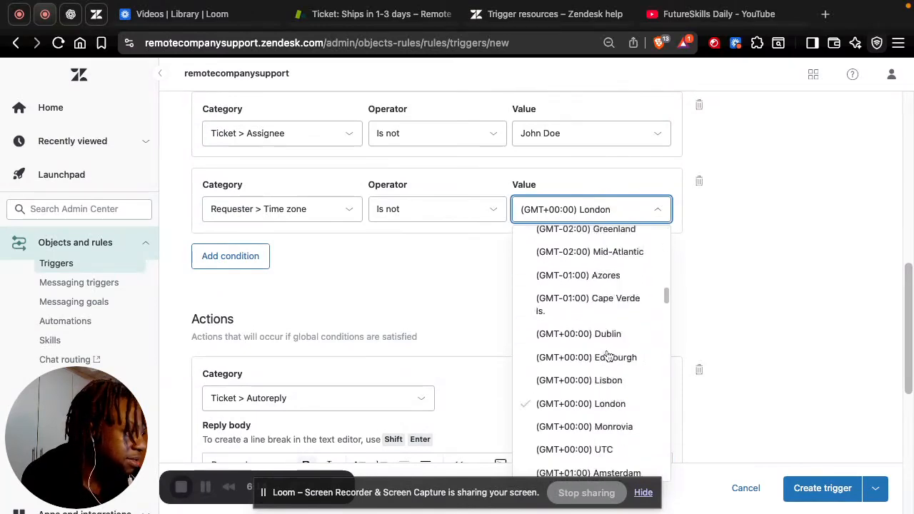
{"action": "scroll", "coordinate": [607, 355], "scroll_direction": "up", "scroll_amount": 2}
{"action": "scroll", "coordinate": [608, 354], "scroll_direction": "down", "scroll_amount": 6}
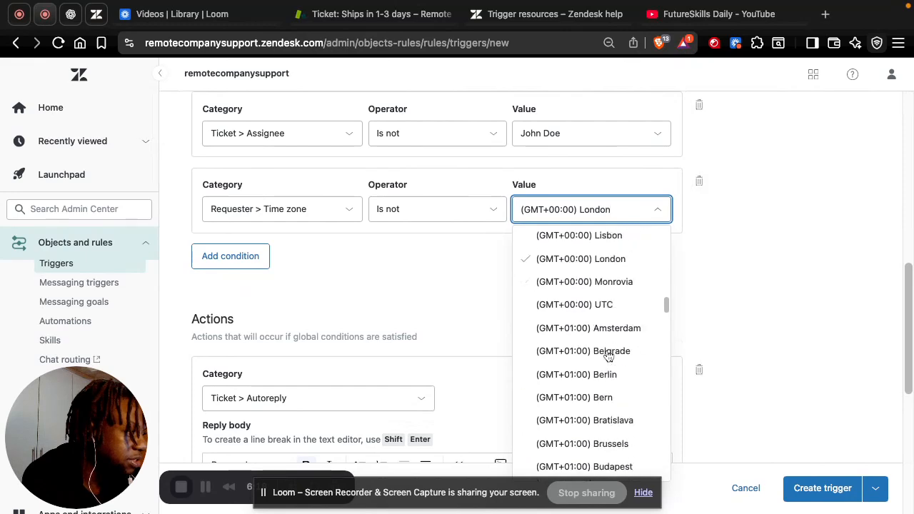
{"action": "scroll", "coordinate": [608, 355], "scroll_direction": "down", "scroll_amount": 7}
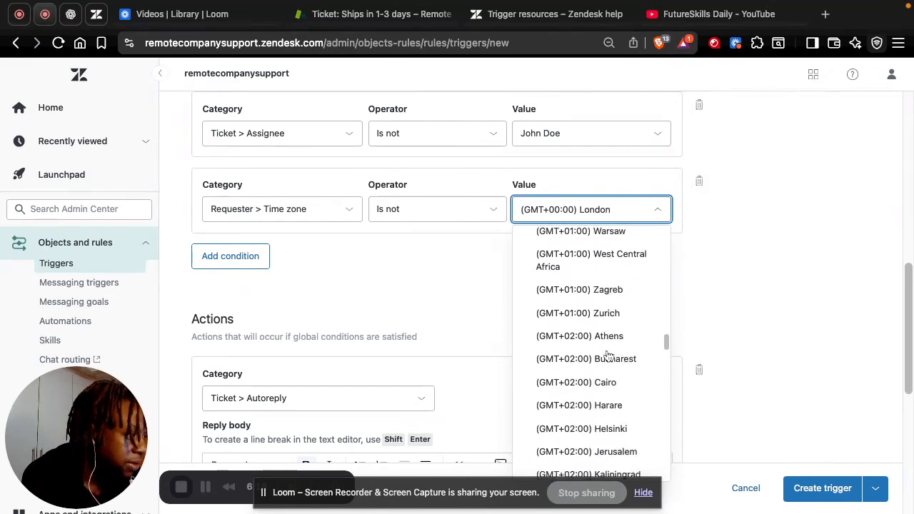
{"action": "scroll", "coordinate": [607, 355], "scroll_direction": "down", "scroll_amount": 20}
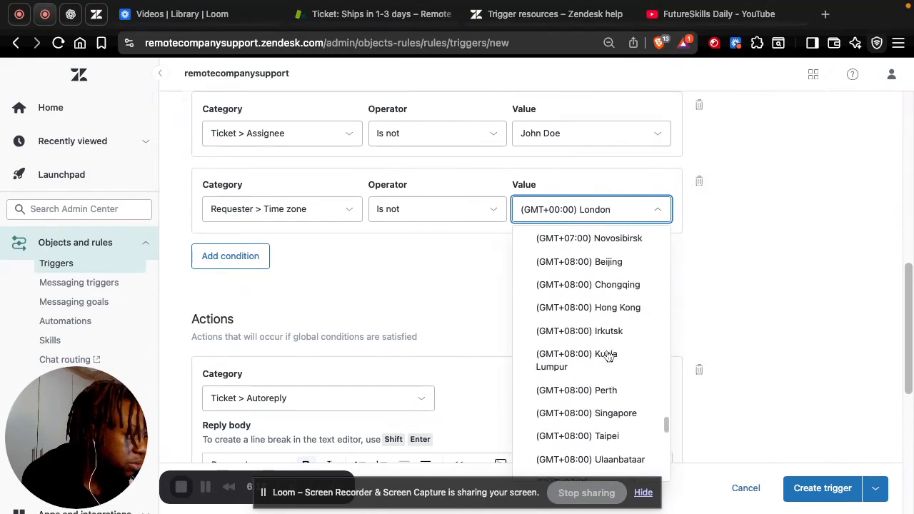
{"action": "scroll", "coordinate": [607, 355], "scroll_direction": "down", "scroll_amount": 2}
{"action": "scroll", "coordinate": [607, 314], "scroll_direction": "up", "scroll_amount": 3}
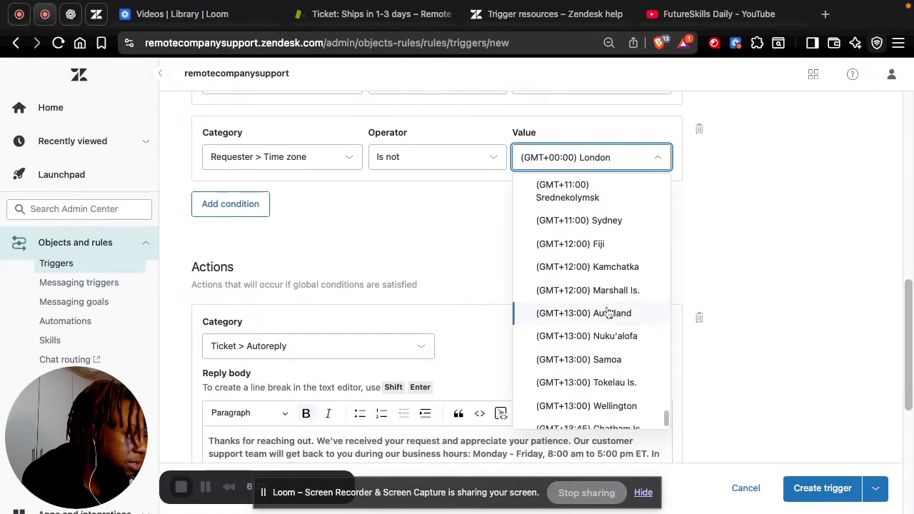
{"action": "scroll", "coordinate": [607, 312], "scroll_direction": "up", "scroll_amount": 20}
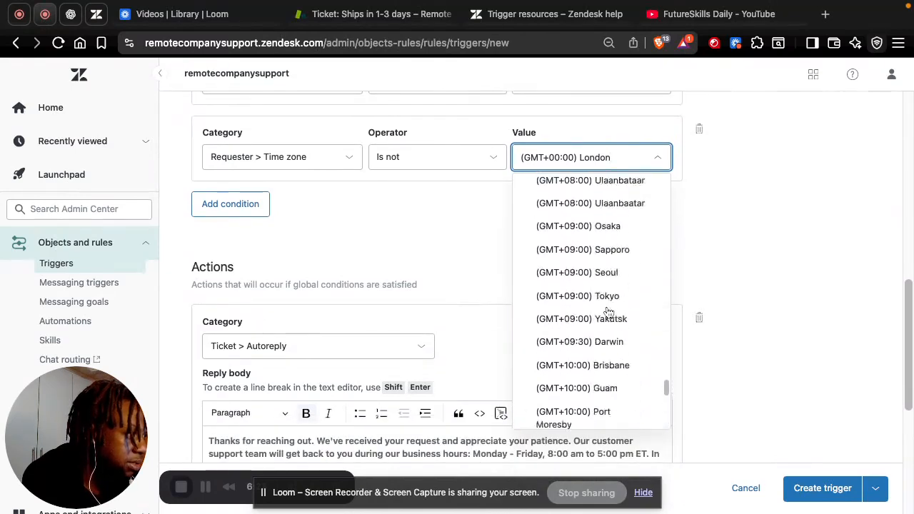
{"action": "scroll", "coordinate": [607, 312], "scroll_direction": "up", "scroll_amount": 20}
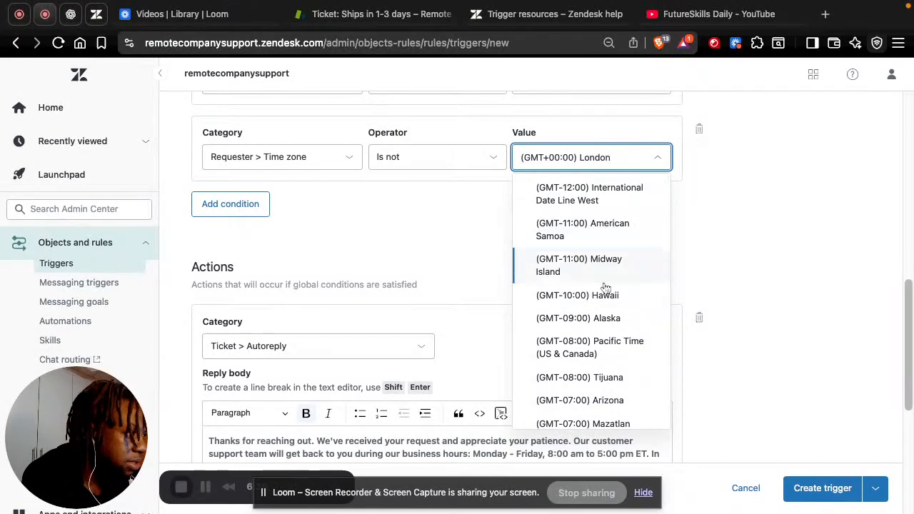
{"action": "scroll", "coordinate": [613, 350], "scroll_direction": "down", "scroll_amount": 2}
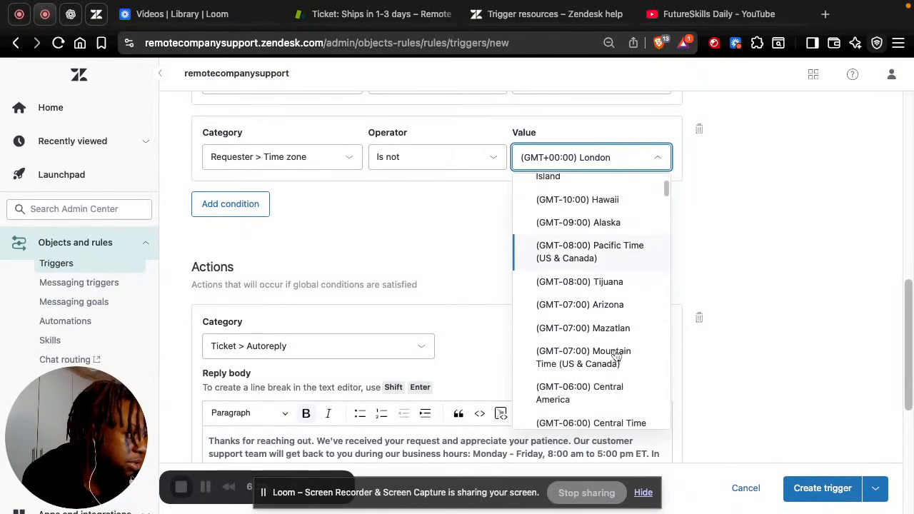
{"action": "left_click", "coordinate": [590, 257]}
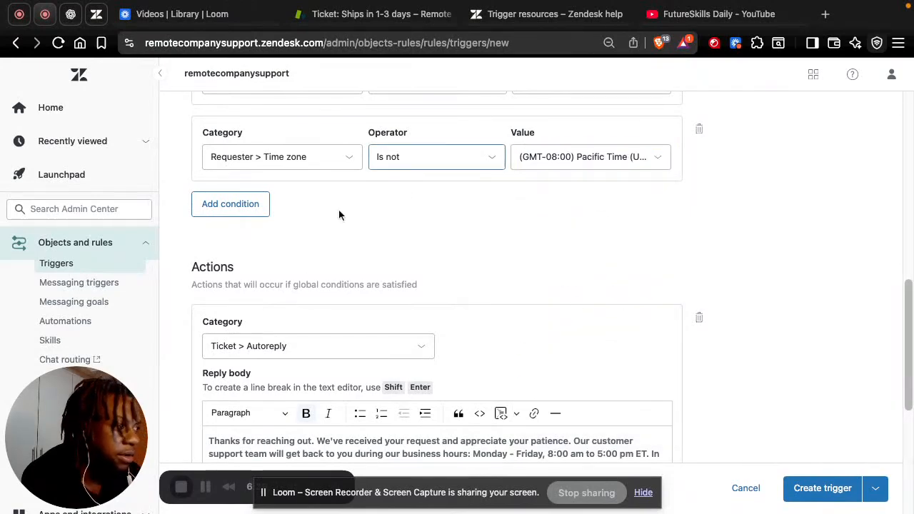
- Add a second action below the Autoreply with the category Notify by > User email
{"action": "scroll", "coordinate": [338, 214], "scroll_direction": "down", "scroll_amount": 5}
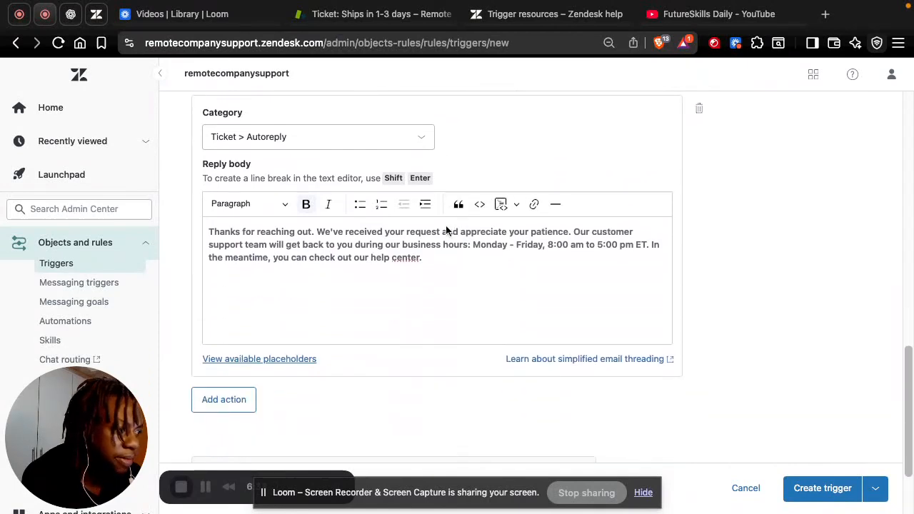
{"action": "scroll", "coordinate": [455, 322], "scroll_direction": "down", "scroll_amount": 3}
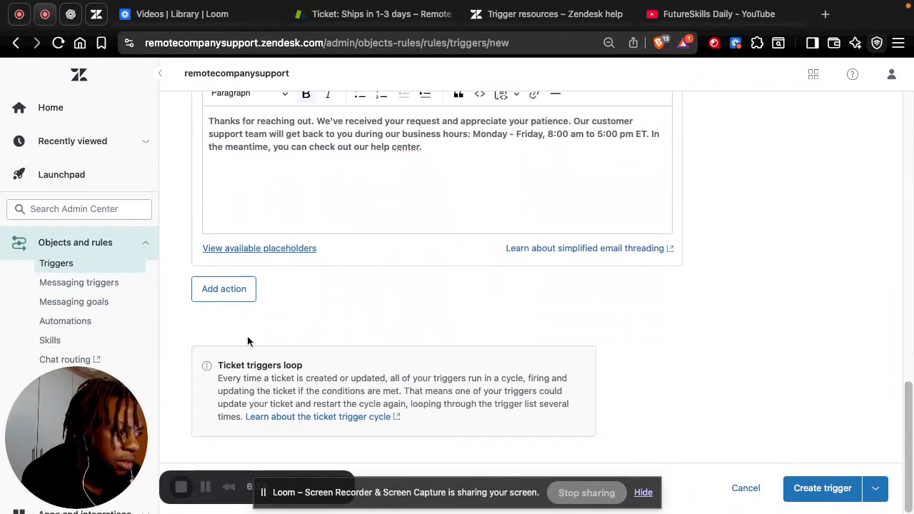
{"action": "scroll", "coordinate": [218, 300], "scroll_direction": "up", "scroll_amount": 1}
{"action": "left_click", "coordinate": [223, 373]}
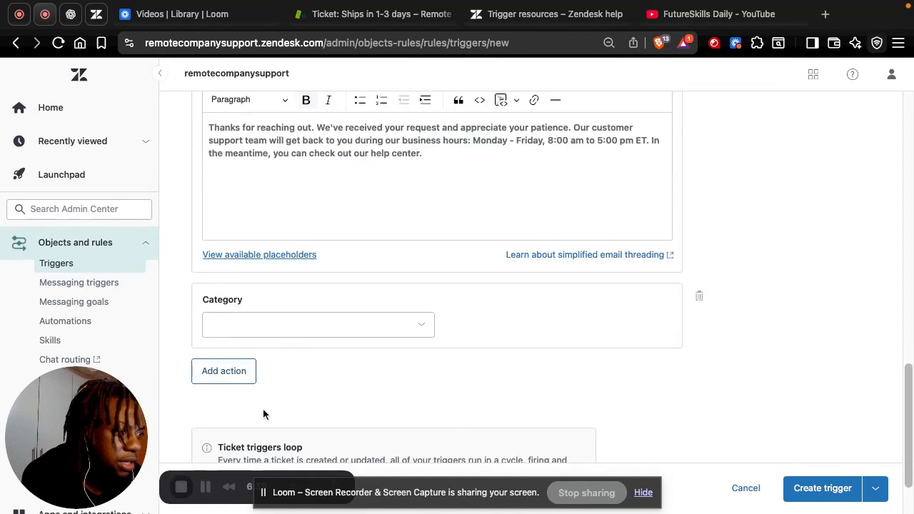
{"action": "scroll", "coordinate": [271, 321], "scroll_direction": "down", "scroll_amount": 1}
{"action": "left_click", "coordinate": [286, 272]}
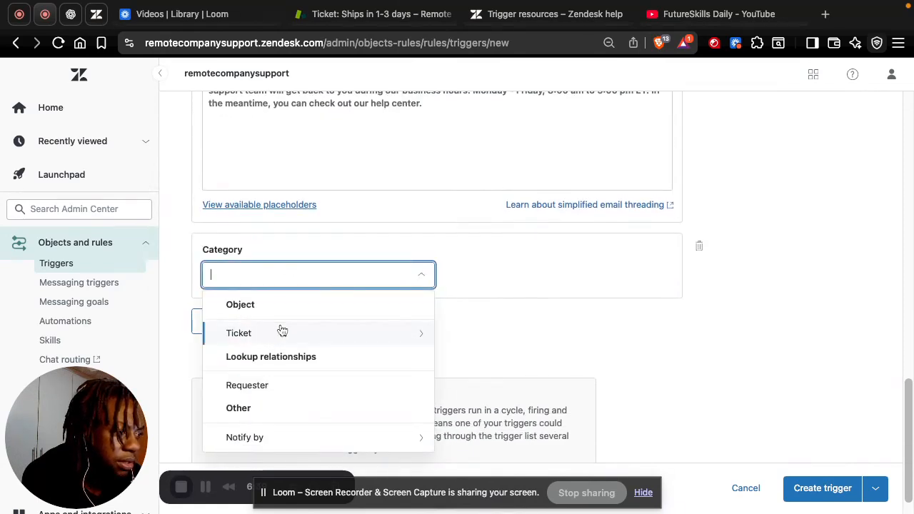
{"action": "left_click", "coordinate": [275, 434]}
{"action": "scroll", "coordinate": [274, 440], "scroll_direction": "down", "scroll_amount": 1}
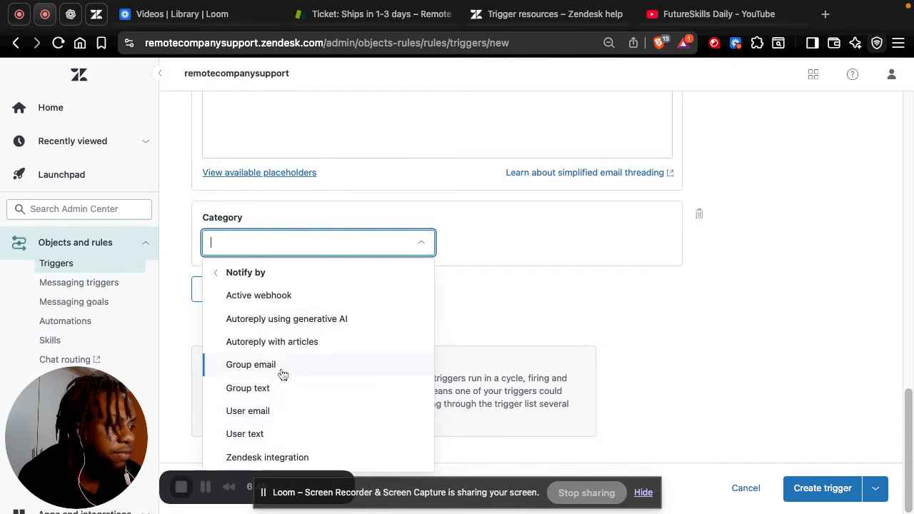
{"action": "left_click", "coordinate": [250, 413]}
- Set the recipient of the User email action to Ticket > (current user)
{"action": "left_click", "coordinate": [522, 250]}
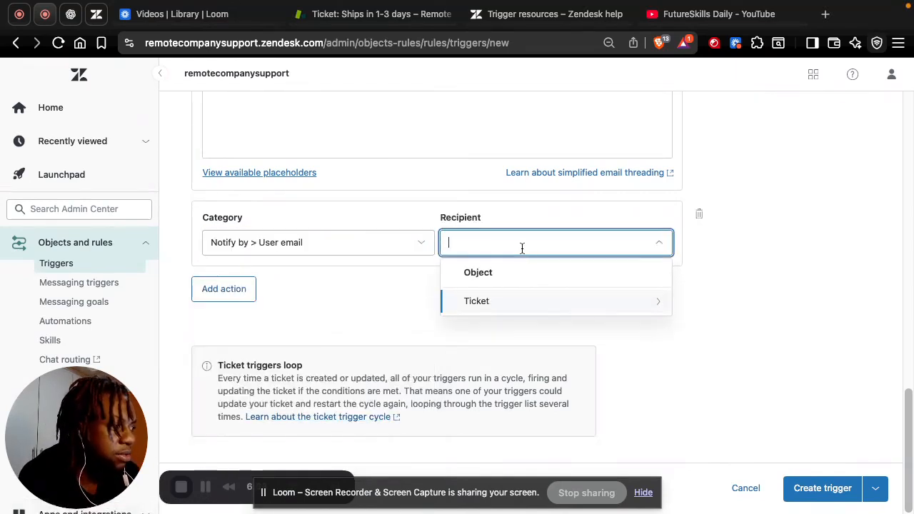
{"action": "left_click", "coordinate": [484, 310]}
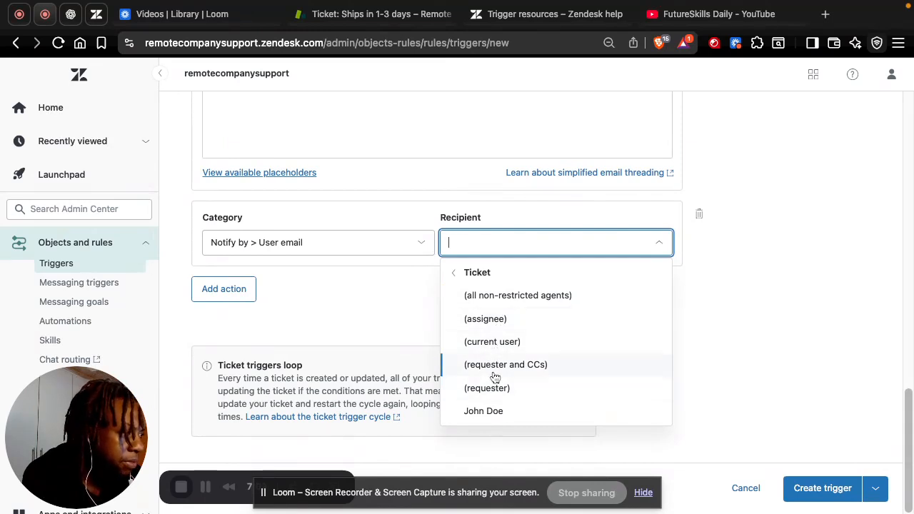
{"action": "left_click", "coordinate": [498, 342]}
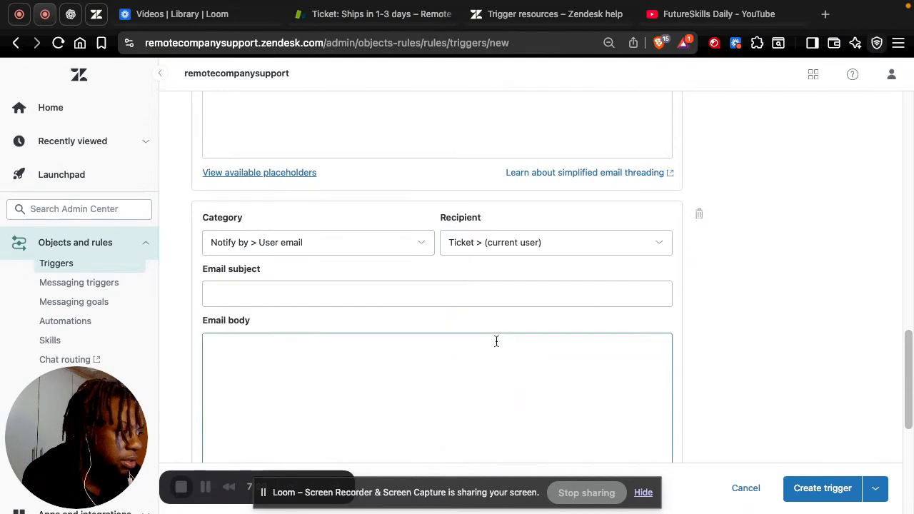
- Fill the User email body with the same thank-you message as the Autoreply, including the business hours and help center mention
{"action": "scroll", "coordinate": [301, 271], "scroll_direction": "down", "scroll_amount": 3}
{"action": "scroll", "coordinate": [302, 272], "scroll_direction": "up", "scroll_amount": 2}
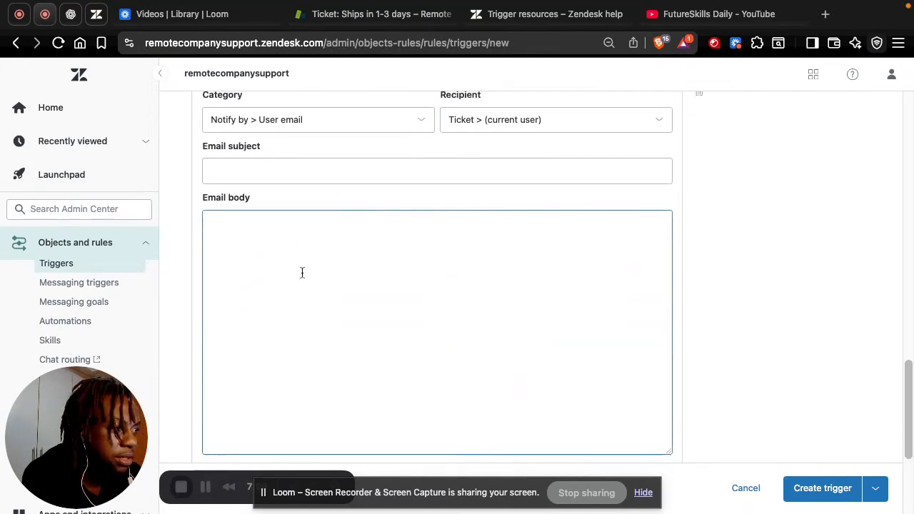
{"action": "left_click", "coordinate": [295, 267]}
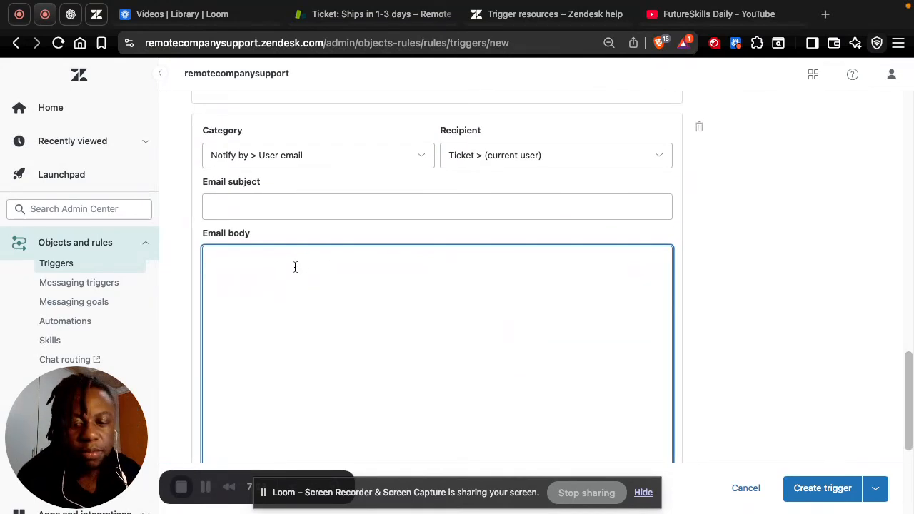
{"action": "type", "text": "Thanks for reaching out. We've received your request and appreciate your patience. Our customer support team will get back to you during our business hours: Monday - Friday, 8:00 am to 5:00 pm ET. In the meantime, you can check out our help center."}
- Set the User email action's subject to "Re: Response Support Team"
{"action": "left_click", "coordinate": [247, 207]}
{"action": "scroll", "coordinate": [247, 207], "scroll_direction": "up", "scroll_amount": 1}
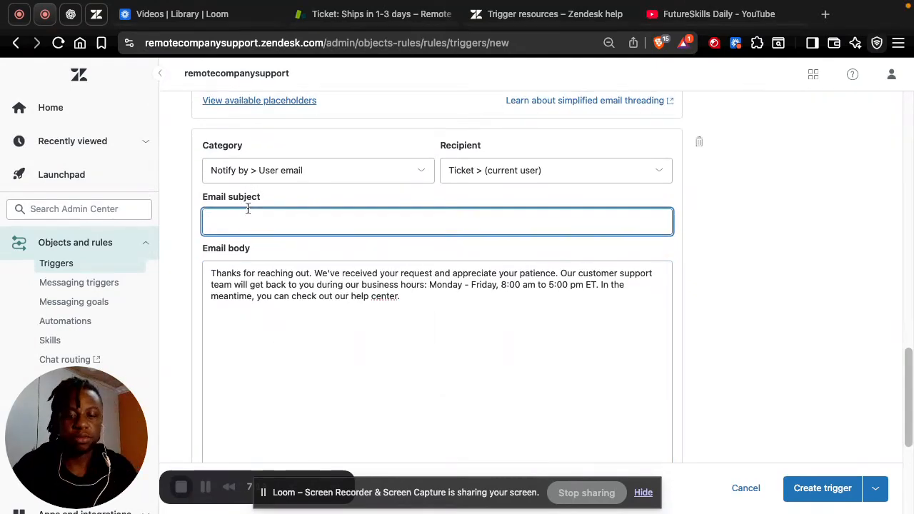
{"action": "type", "text": "Re:"}
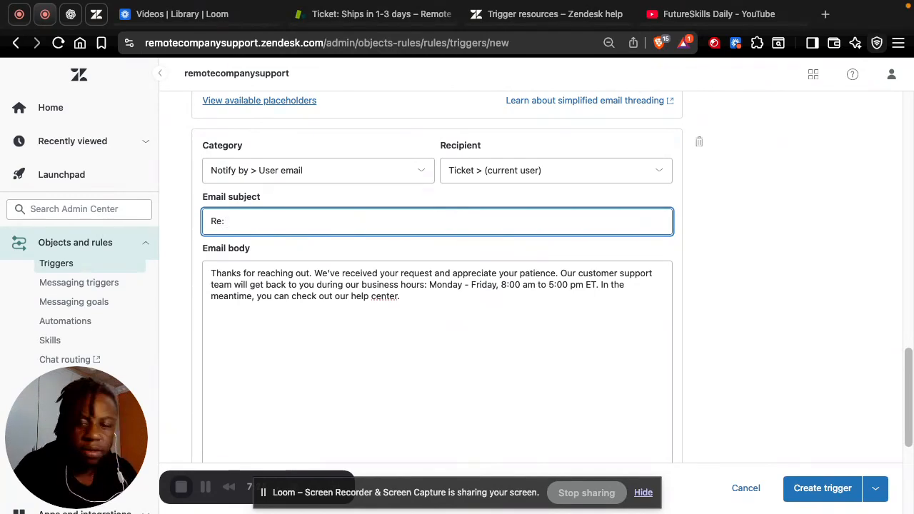
{"action": "type", "text": " Support Team"}
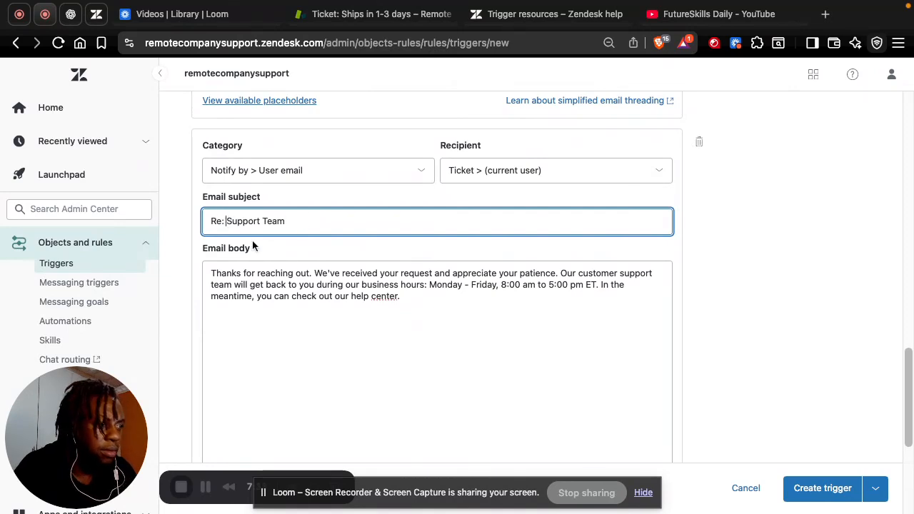
{"action": "type", "text": "Res"}
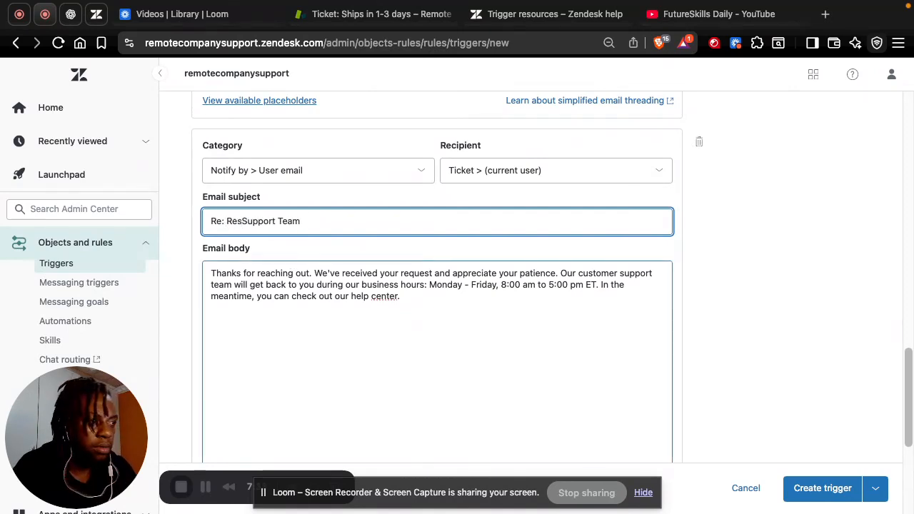
{"action": "key", "text": "BackSpace"}
{"action": "type", "text": "ponse"}
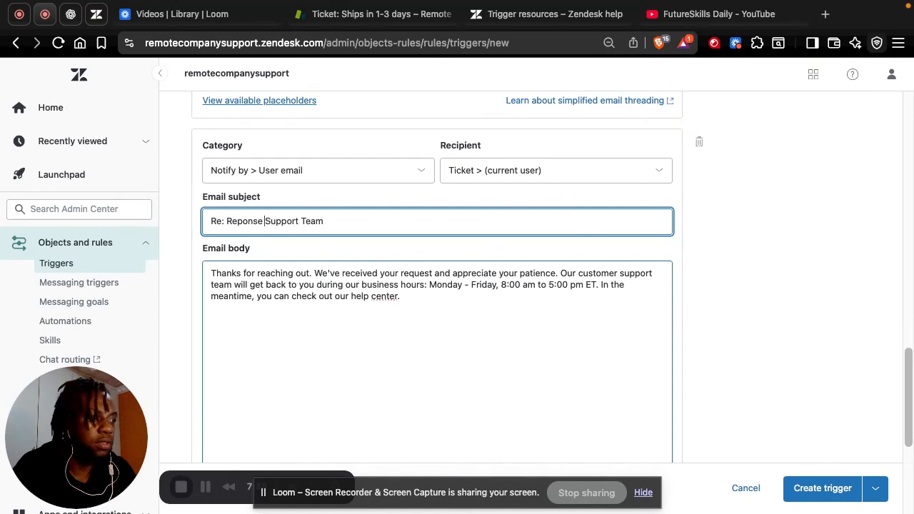
{"action": "key", "text": "BackSpace"}
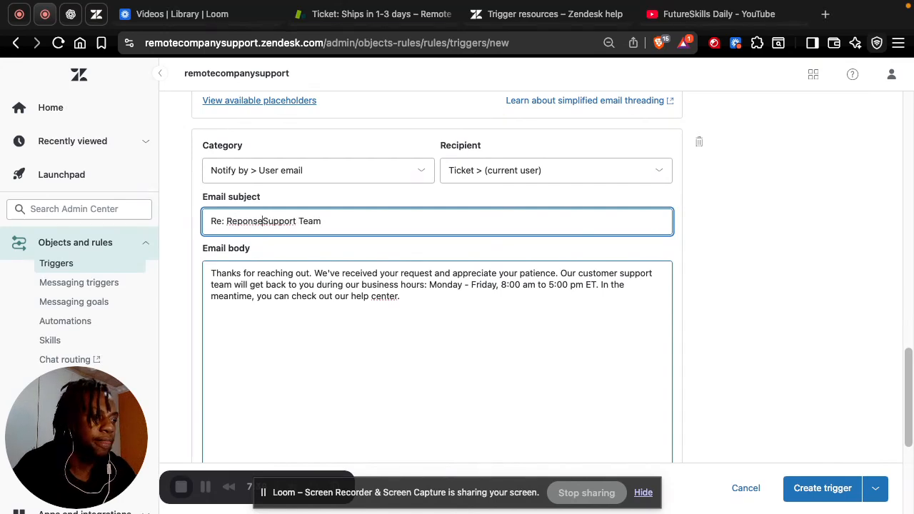
{"action": "left_click", "coordinate": [236, 221]}
{"action": "type", "text": "s"}
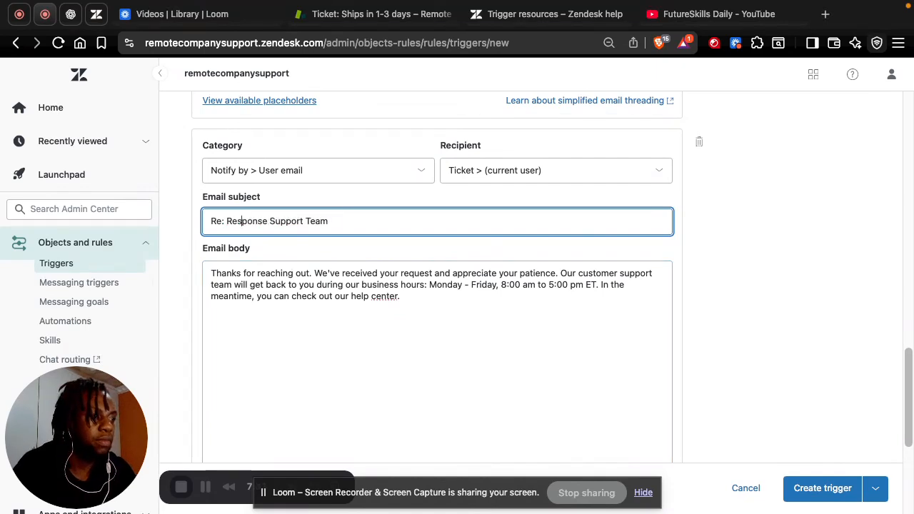
- Review the completed Business Hour Response trigger's details, conditions and actions, and create the trigger
{"action": "scroll", "coordinate": [385, 318], "scroll_direction": "down", "scroll_amount": 5}
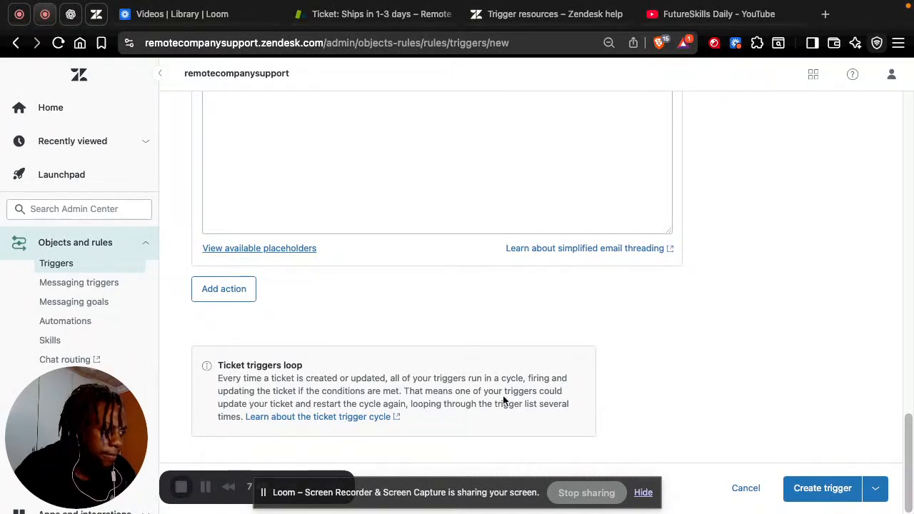
{"action": "scroll", "coordinate": [364, 405], "scroll_direction": "up", "scroll_amount": 10}
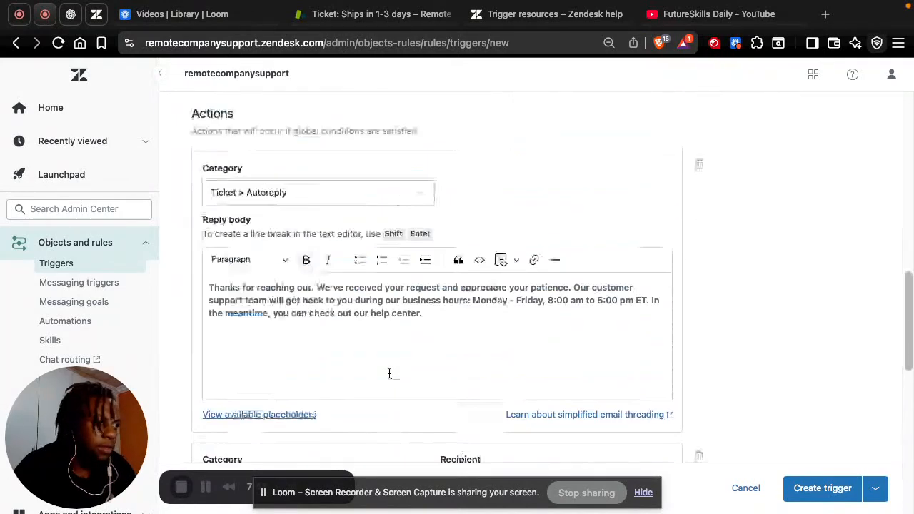
{"action": "scroll", "coordinate": [388, 377], "scroll_direction": "up", "scroll_amount": 6}
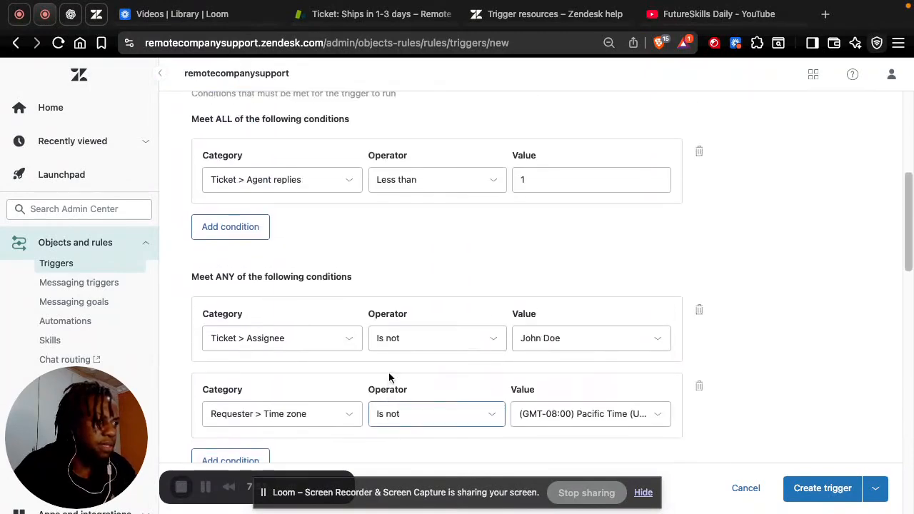
{"action": "scroll", "coordinate": [388, 379], "scroll_direction": "up", "scroll_amount": 3}
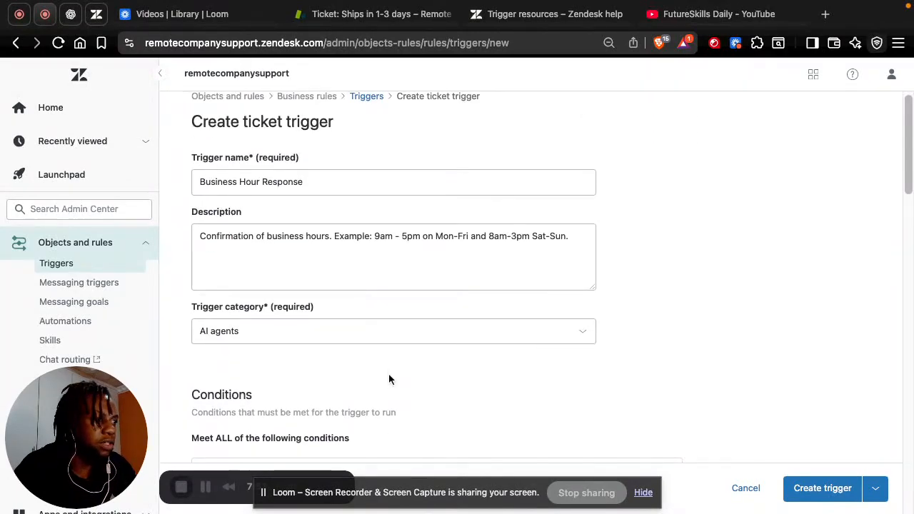
{"action": "scroll", "coordinate": [388, 378], "scroll_direction": "down", "scroll_amount": 15}
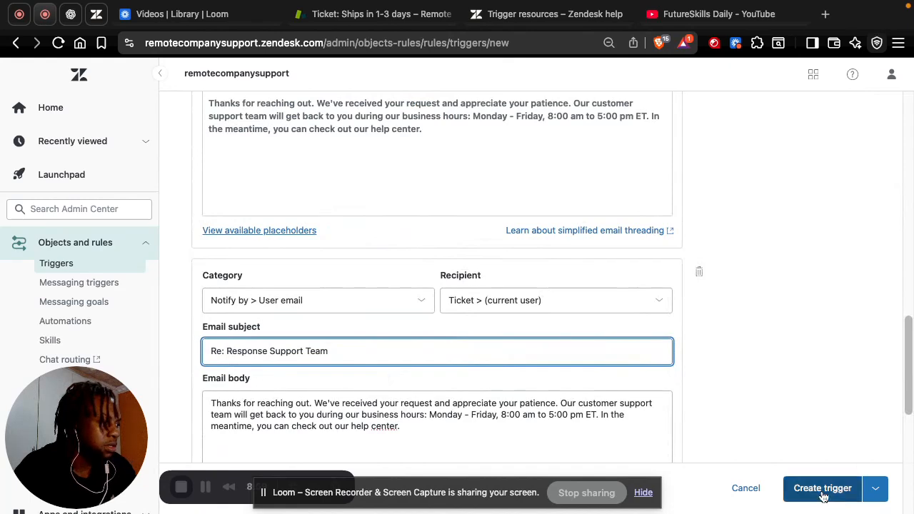
{"action": "scroll", "coordinate": [749, 342], "scroll_direction": "up", "scroll_amount": 12}
{"action": "scroll", "coordinate": [716, 280], "scroll_direction": "down", "scroll_amount": 1}
{"action": "scroll", "coordinate": [716, 281], "scroll_direction": "up", "scroll_amount": 1}
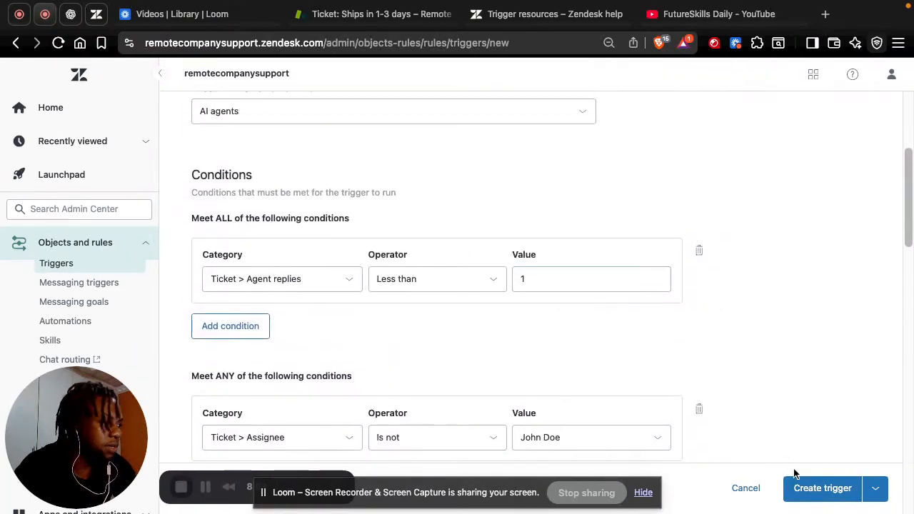
{"action": "left_click", "coordinate": [801, 491]}
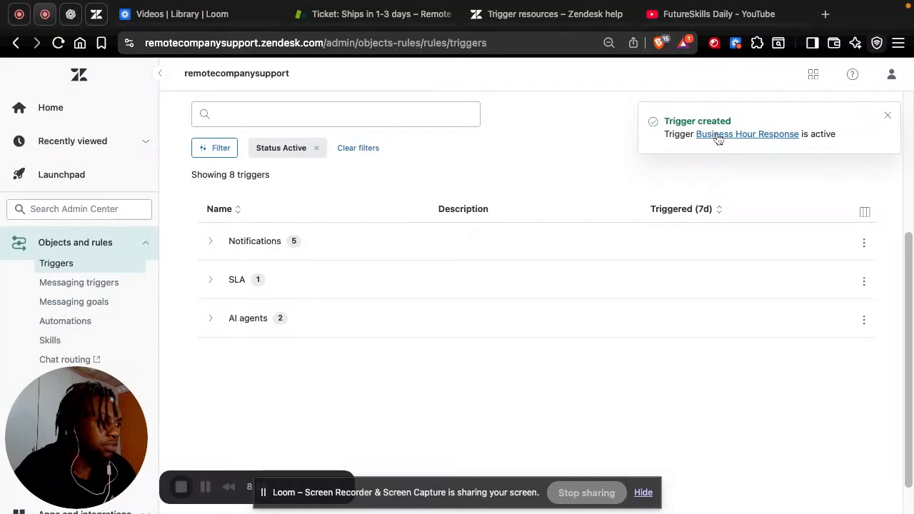
- Expand the AI agents and SLA categories in the trigger list to check the triggers they contain
{"action": "left_click", "coordinate": [209, 320]}
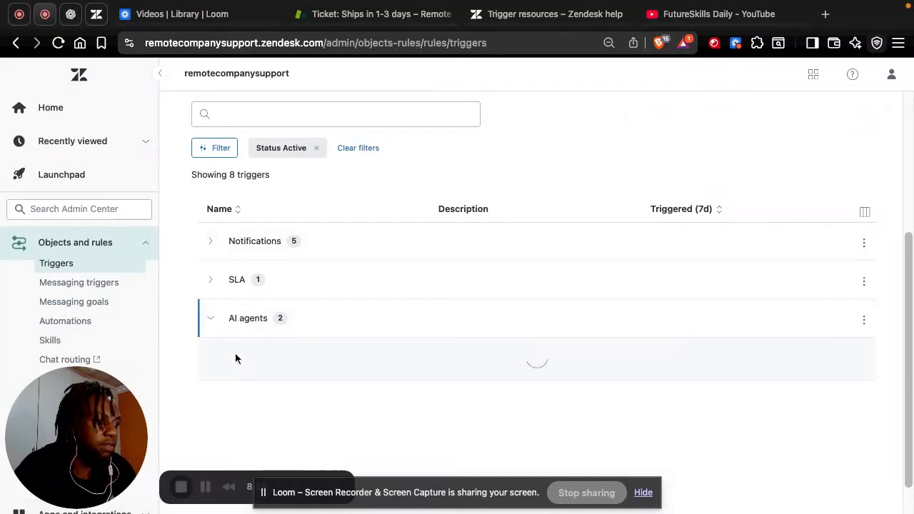
{"action": "scroll", "coordinate": [258, 348], "scroll_direction": "down", "scroll_amount": 1}
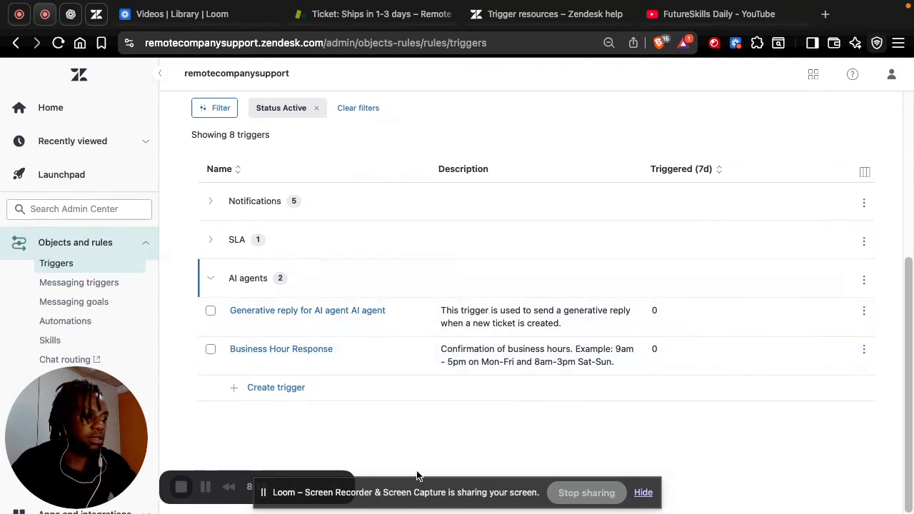
{"action": "scroll", "coordinate": [111, 309], "scroll_direction": "down", "scroll_amount": 1}
{"action": "scroll", "coordinate": [110, 309], "scroll_direction": "up", "scroll_amount": 1}
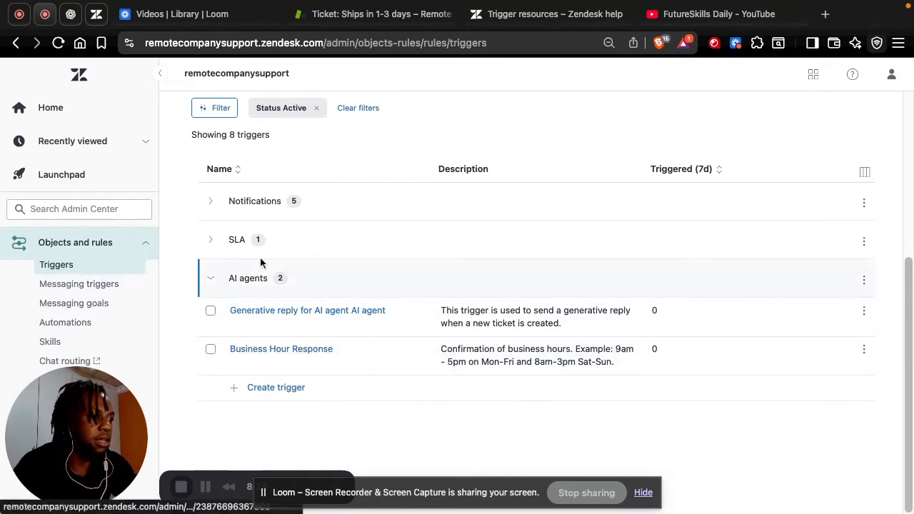
{"action": "left_click", "coordinate": [209, 241]}
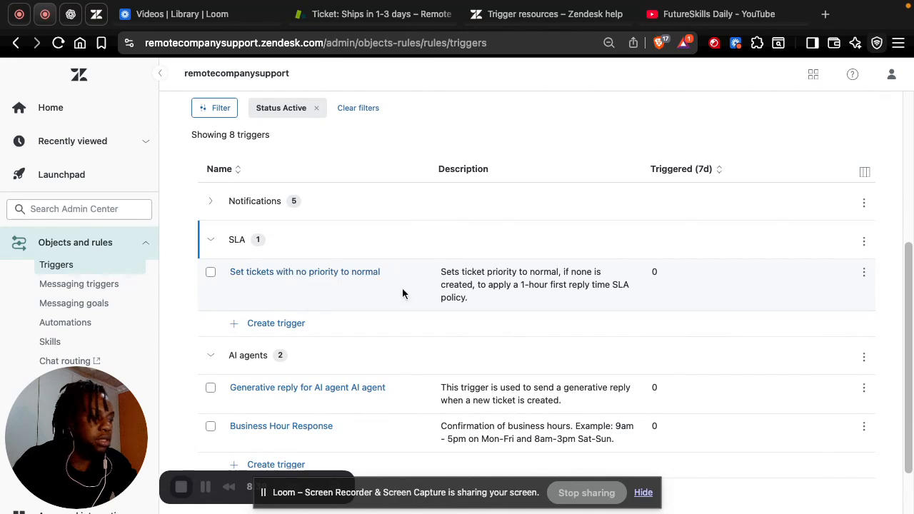
{"action": "left_click", "coordinate": [298, 324]}
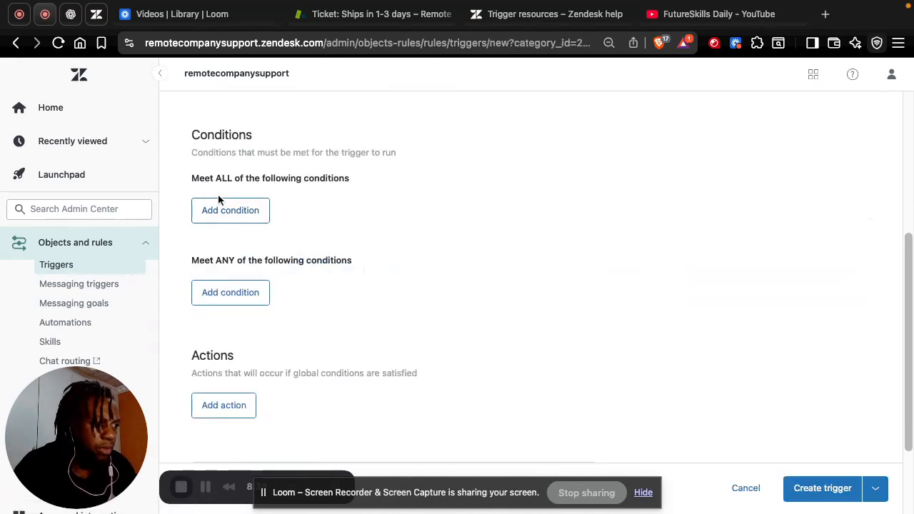
{"action": "left_click", "coordinate": [250, 209]}
{"action": "left_click", "coordinate": [232, 237]}
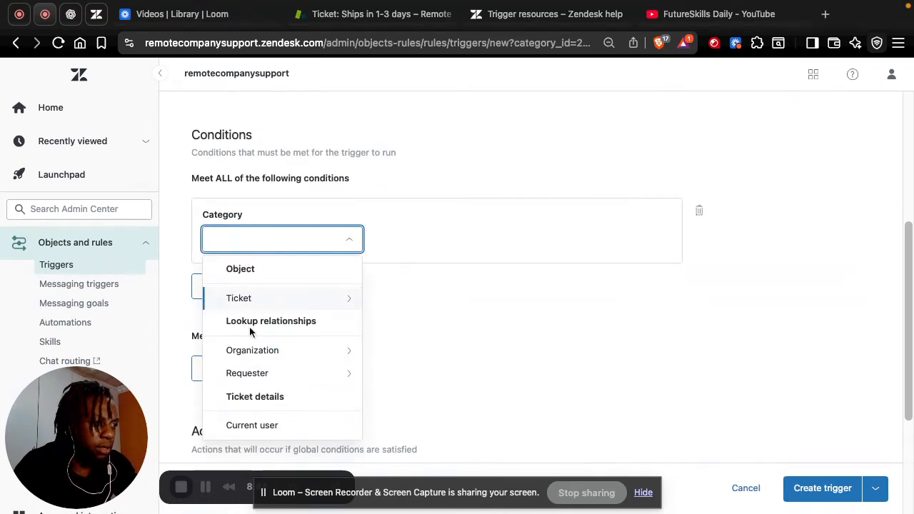
{"action": "scroll", "coordinate": [250, 331], "scroll_direction": "down", "scroll_amount": 2}
{"action": "left_click", "coordinate": [418, 335]}
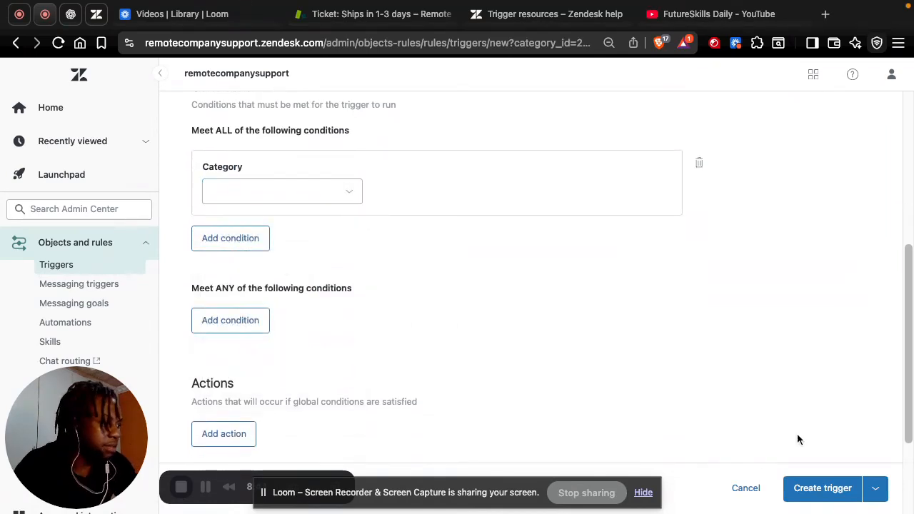
{"action": "left_click", "coordinate": [746, 488]}
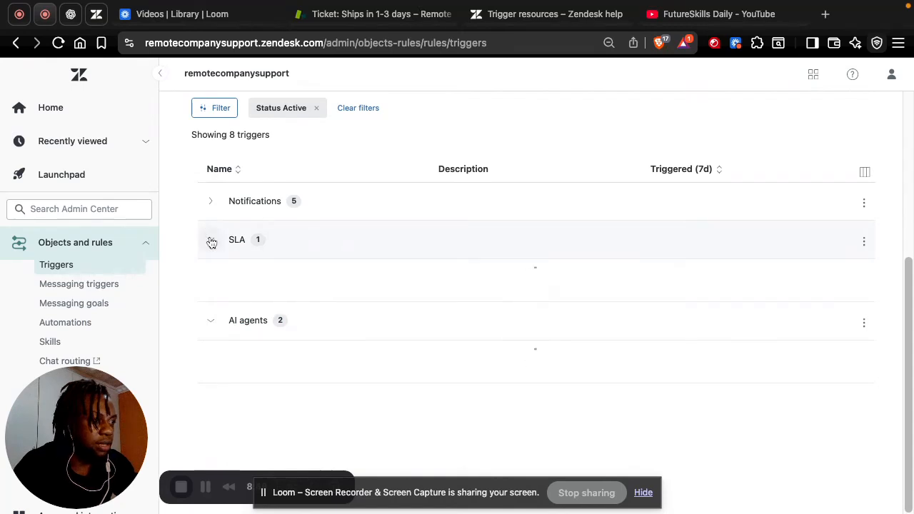
- Go to the messaging triggers and open the All Agents Offline trigger for editing
{"action": "scroll", "coordinate": [211, 243], "scroll_direction": "down", "scroll_amount": 1}
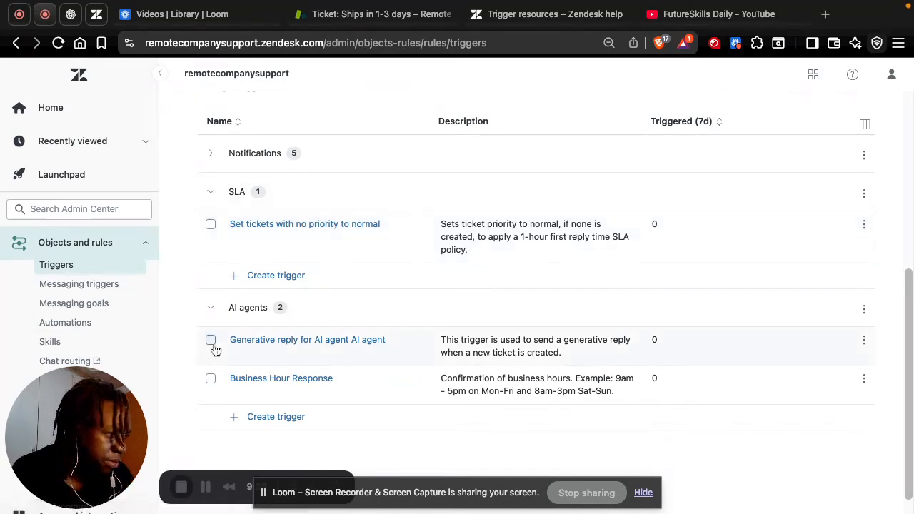
{"action": "scroll", "coordinate": [215, 299], "scroll_direction": "down", "scroll_amount": 1}
{"action": "scroll", "coordinate": [121, 285], "scroll_direction": "down", "scroll_amount": 2}
{"action": "scroll", "coordinate": [116, 325], "scroll_direction": "up", "scroll_amount": 3}
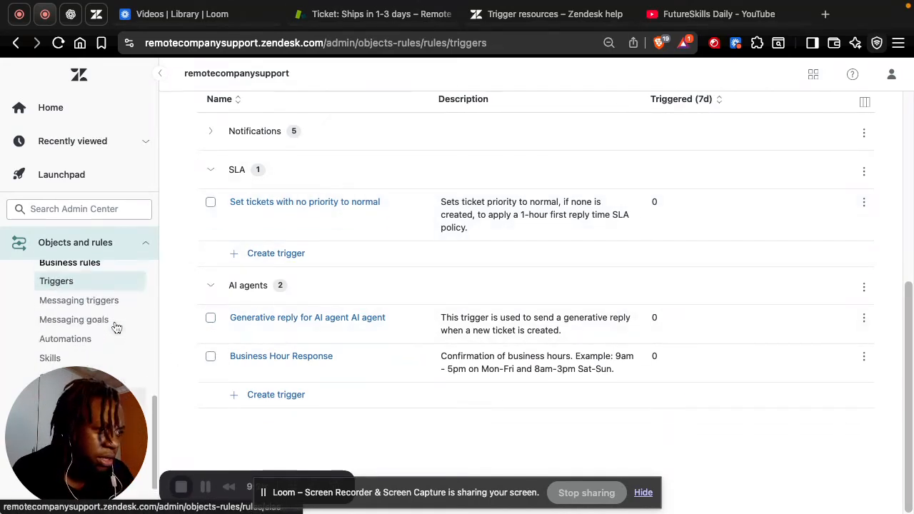
{"action": "left_click", "coordinate": [100, 303]}
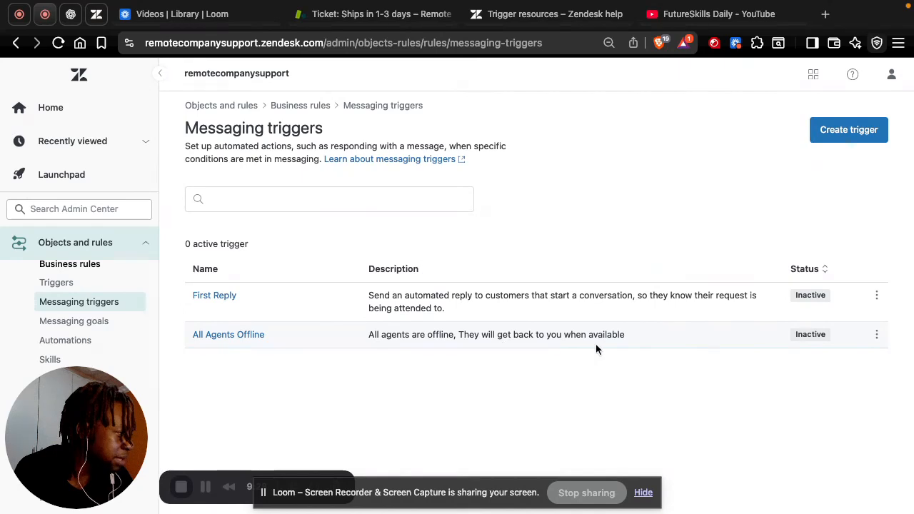
{"action": "left_click", "coordinate": [877, 335]}
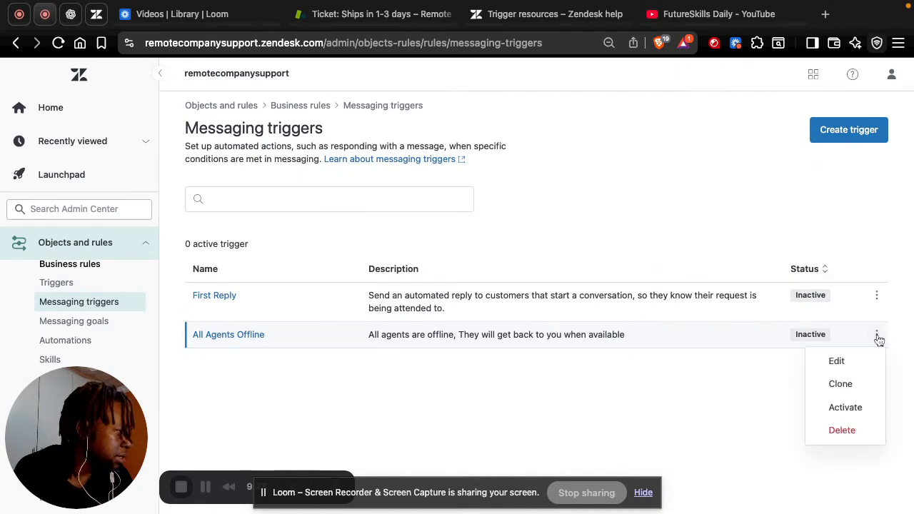
{"action": "left_click", "coordinate": [846, 362]}
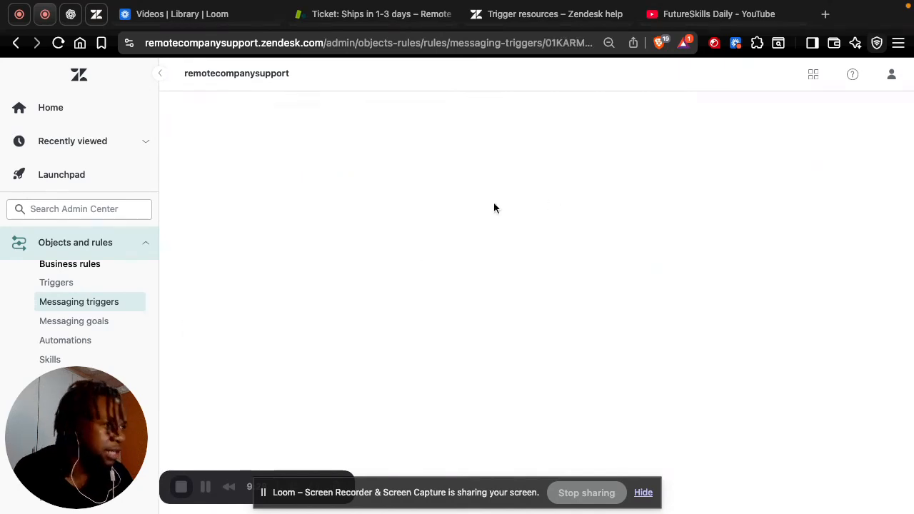
- Activate the All Agents Offline messaging trigger and disable its option to run only once per ticket
{"action": "scroll", "coordinate": [388, 326], "scroll_direction": "down", "scroll_amount": 3}
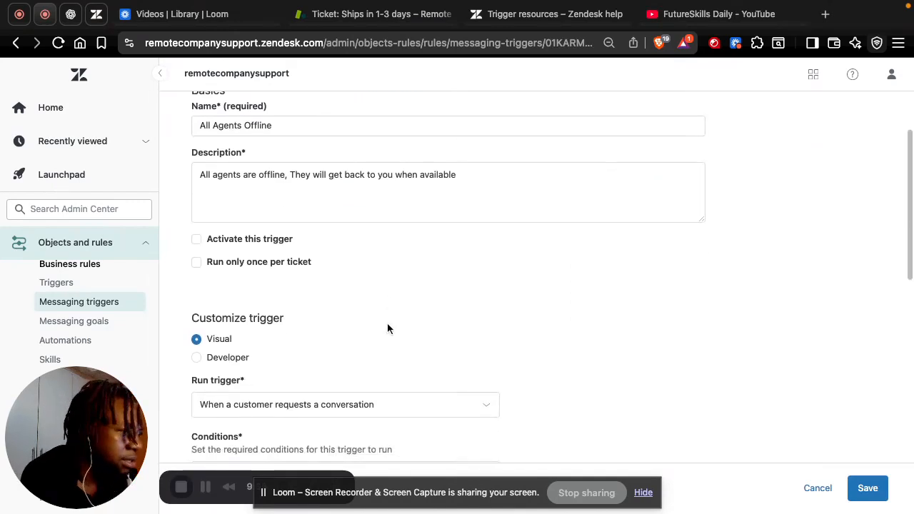
{"action": "scroll", "coordinate": [388, 329], "scroll_direction": "down", "scroll_amount": 3}
{"action": "scroll", "coordinate": [387, 324], "scroll_direction": "down", "scroll_amount": 3}
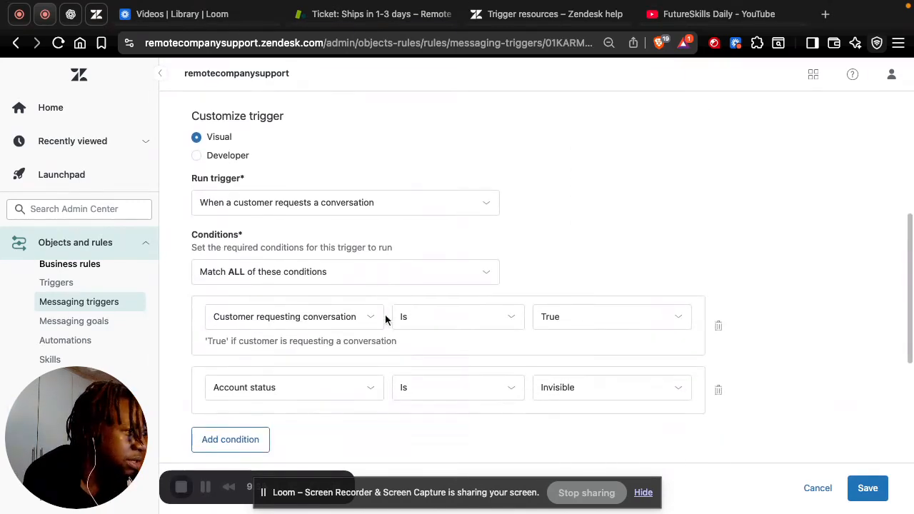
{"action": "scroll", "coordinate": [276, 194], "scroll_direction": "up", "scroll_amount": 5}
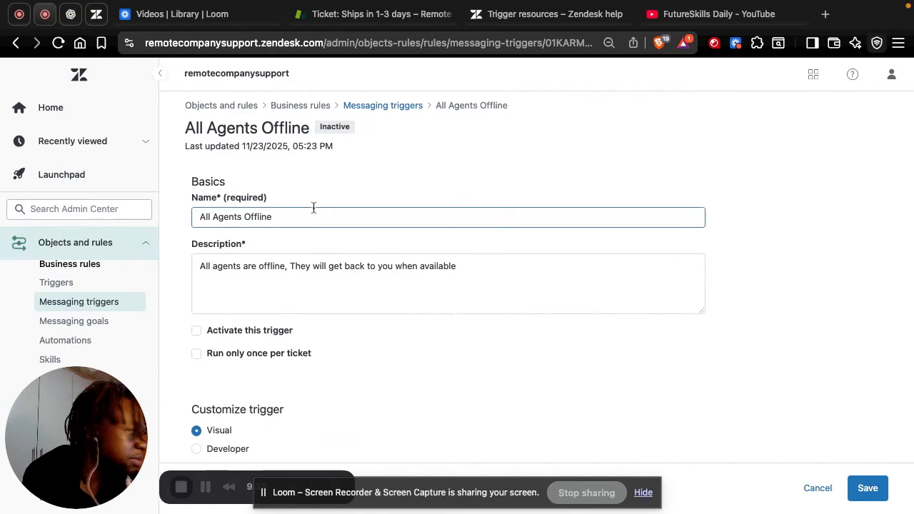
{"action": "left_click", "coordinate": [363, 222]}
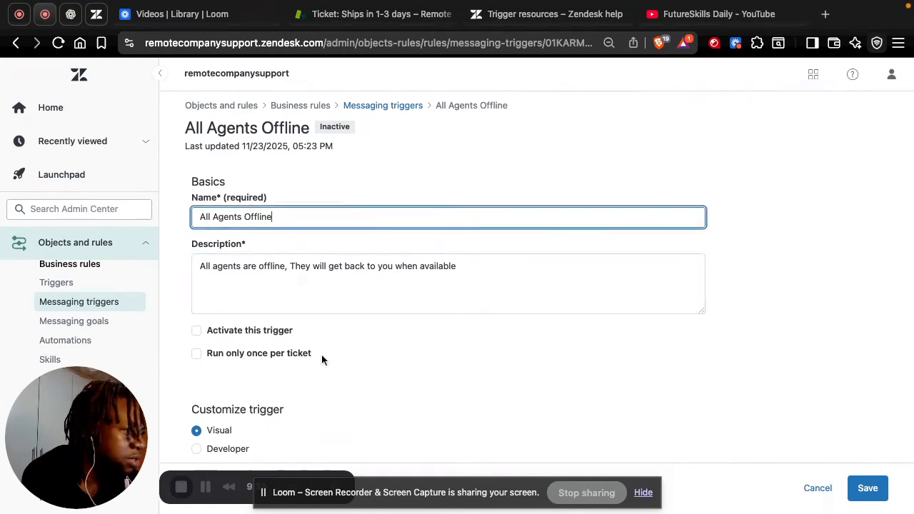
{"action": "scroll", "coordinate": [322, 357], "scroll_direction": "down", "scroll_amount": 2}
{"action": "left_click", "coordinate": [251, 242]}
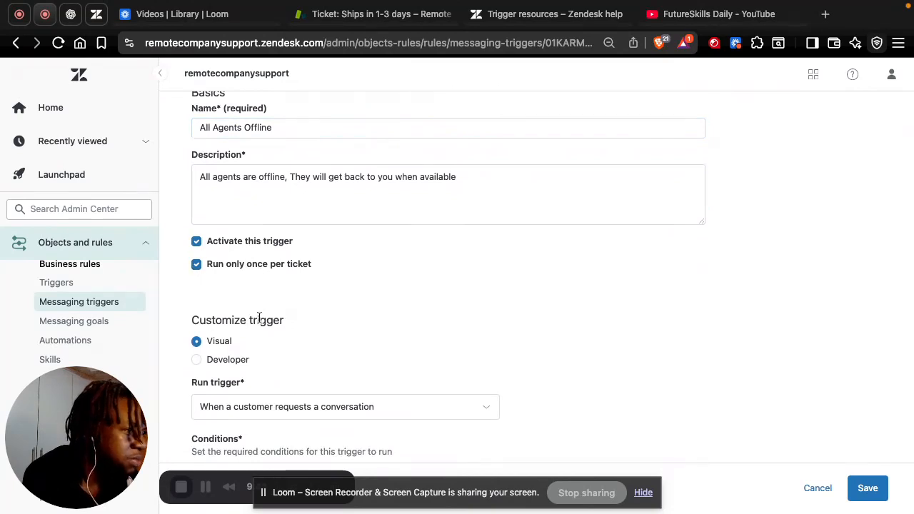
{"action": "scroll", "coordinate": [260, 314], "scroll_direction": "down", "scroll_amount": 1}
{"action": "scroll", "coordinate": [259, 323], "scroll_direction": "up", "scroll_amount": 1}
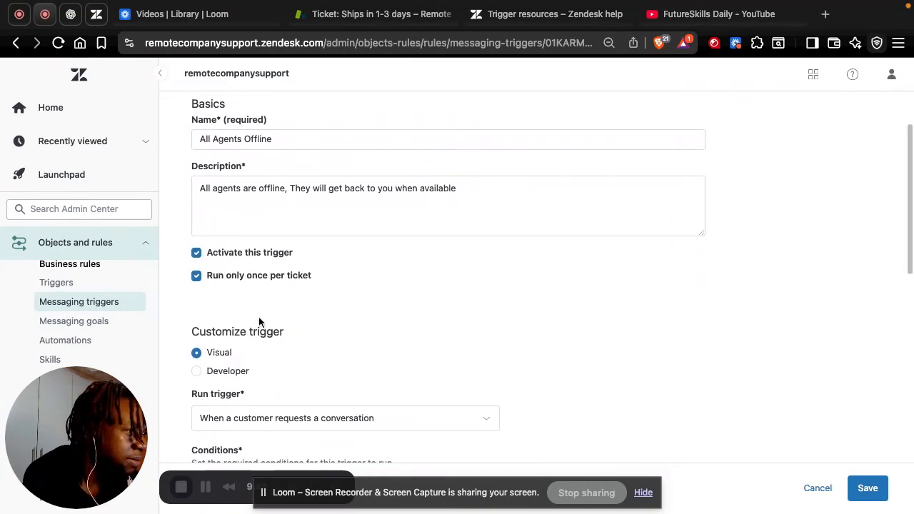
{"action": "left_click", "coordinate": [262, 279]}
{"action": "scroll", "coordinate": [258, 317], "scroll_direction": "down", "scroll_amount": 5}
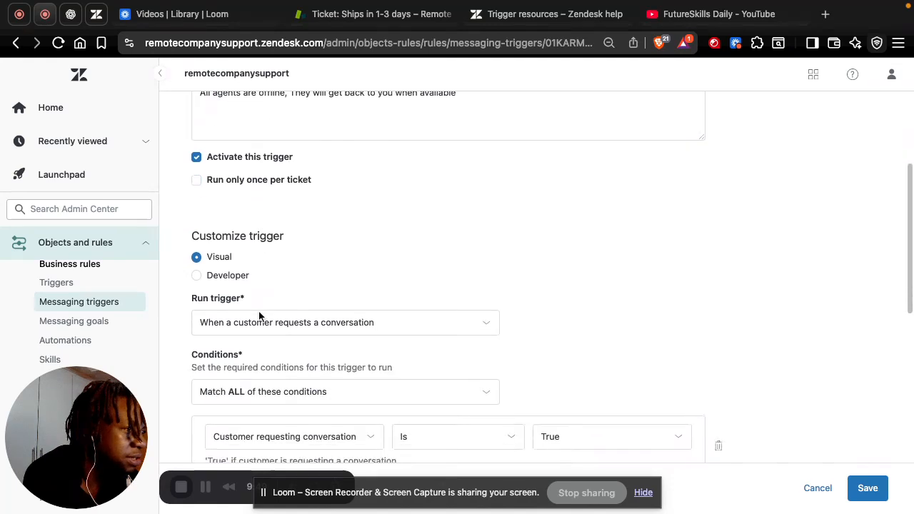
{"action": "scroll", "coordinate": [262, 315], "scroll_direction": "down", "scroll_amount": 2}
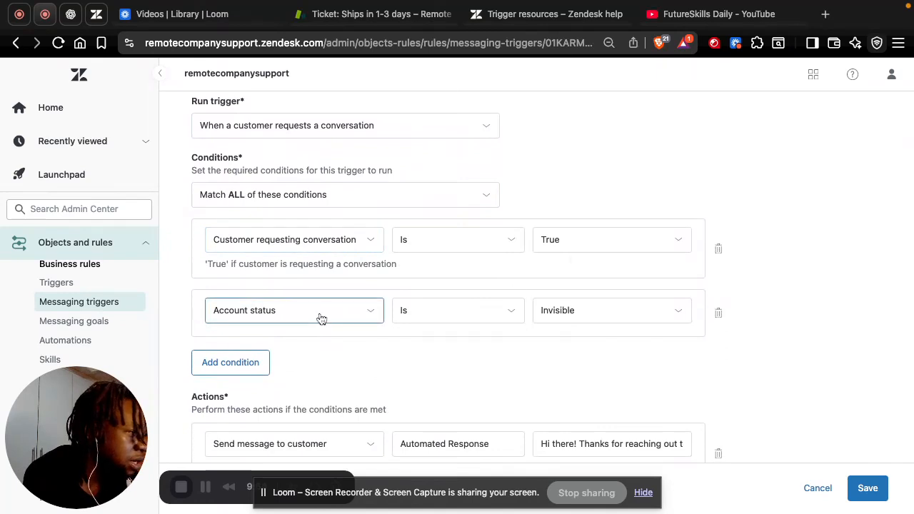
- Check the account status options and the customer message action in the All Agents Offline trigger, and save the trigger
{"action": "left_click", "coordinate": [582, 317]}
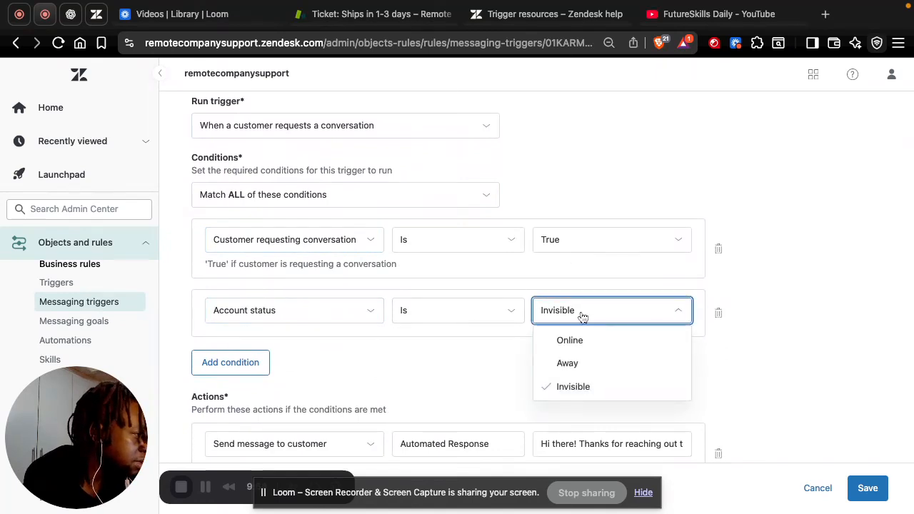
{"action": "left_click", "coordinate": [583, 317]}
{"action": "scroll", "coordinate": [395, 332], "scroll_direction": "down", "scroll_amount": 3}
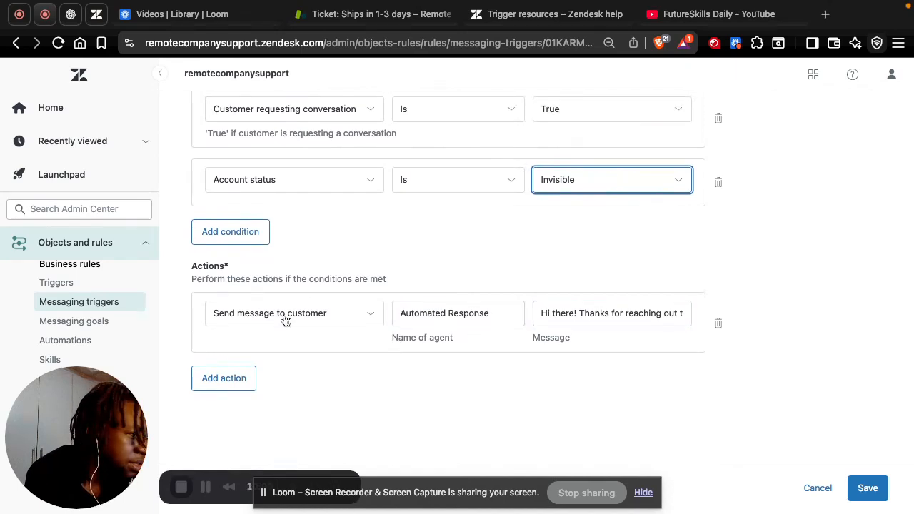
{"action": "left_click", "coordinate": [876, 487]}
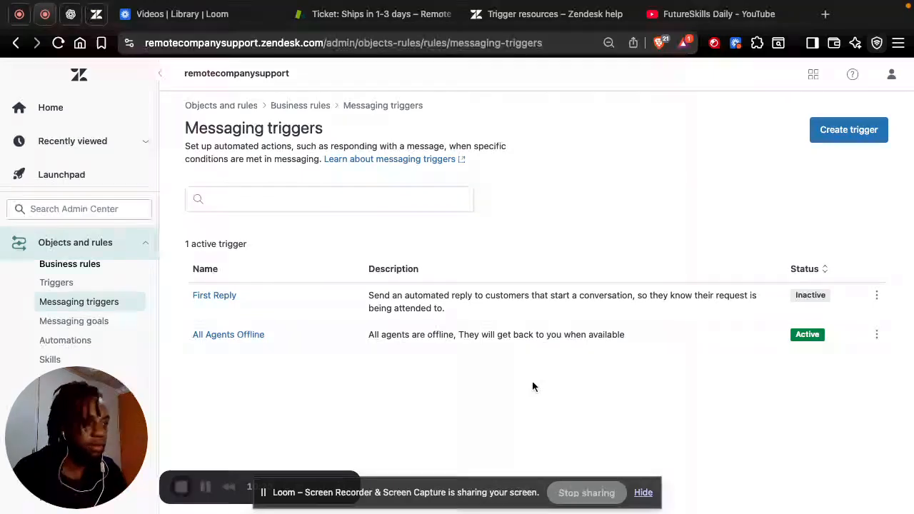
- Reopen the All Agents Offline trigger for editing and review its settings, conditions and available action types
{"action": "left_click", "coordinate": [874, 335]}
{"action": "left_click", "coordinate": [826, 361]}
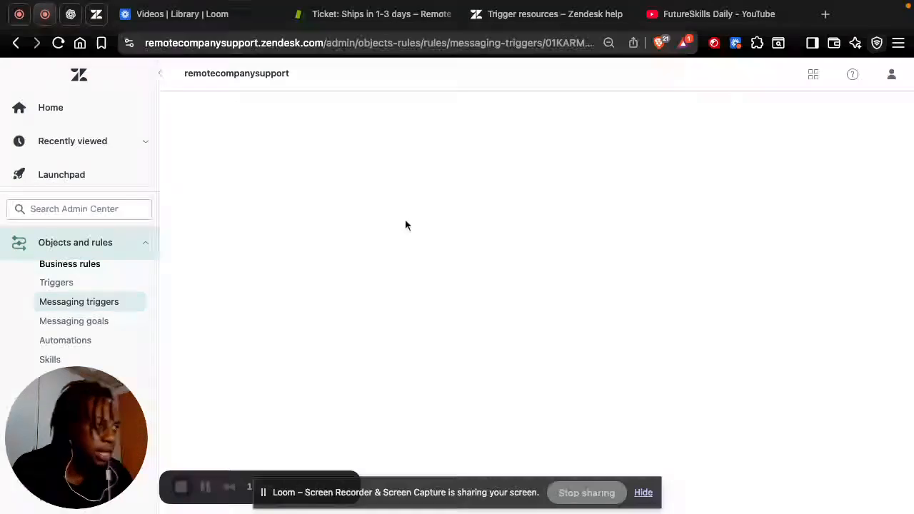
{"action": "scroll", "coordinate": [313, 336], "scroll_direction": "down", "scroll_amount": 5}
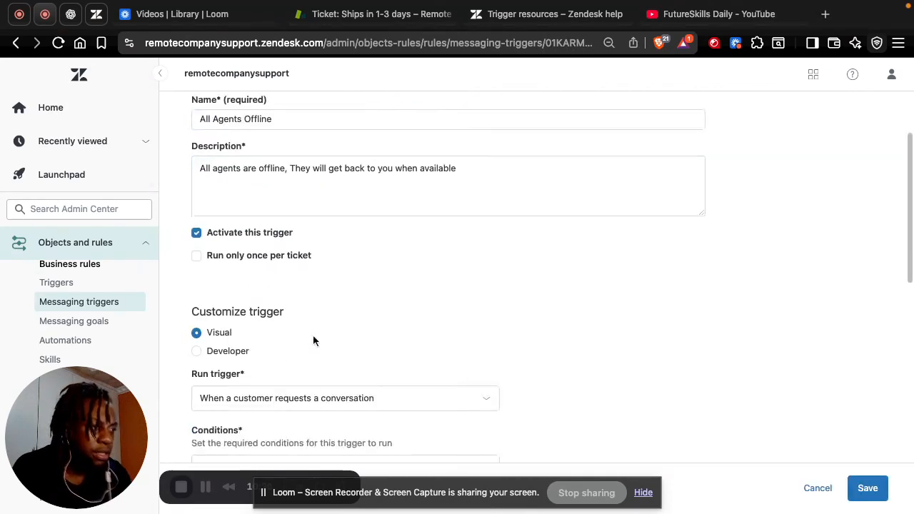
{"action": "scroll", "coordinate": [313, 335], "scroll_direction": "down", "scroll_amount": 5}
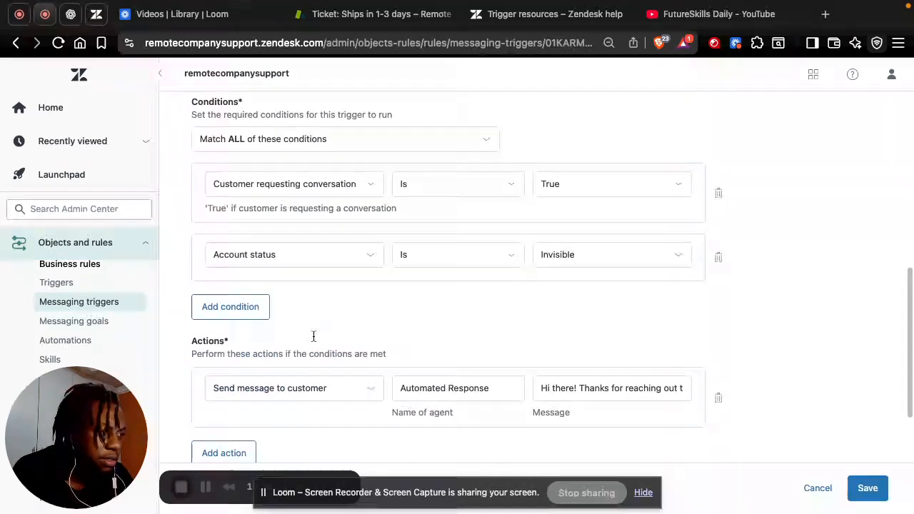
{"action": "left_click", "coordinate": [315, 293]}
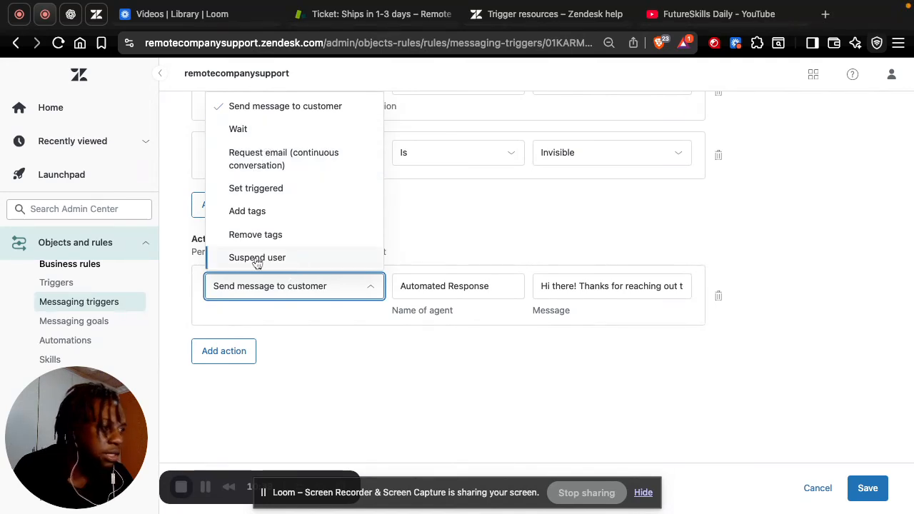
{"action": "left_click", "coordinate": [381, 429]}
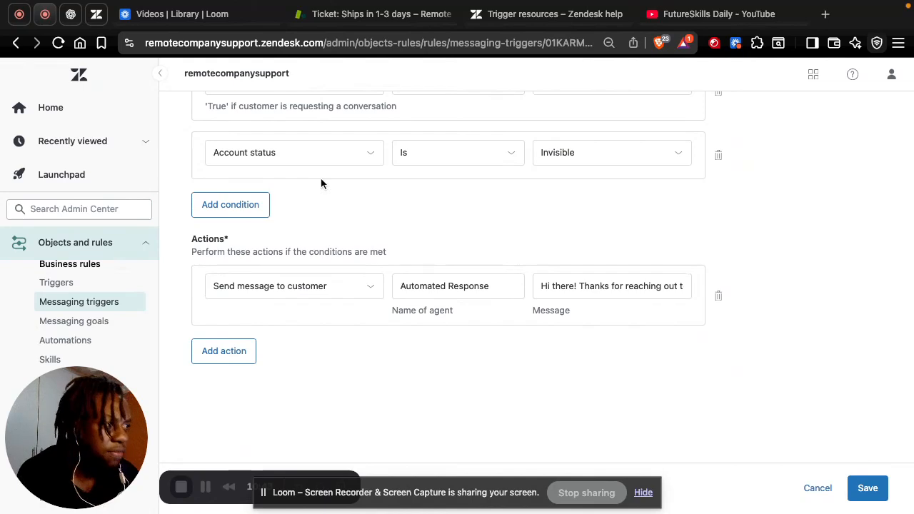
{"action": "scroll", "coordinate": [204, 256], "scroll_direction": "up", "scroll_amount": 4}
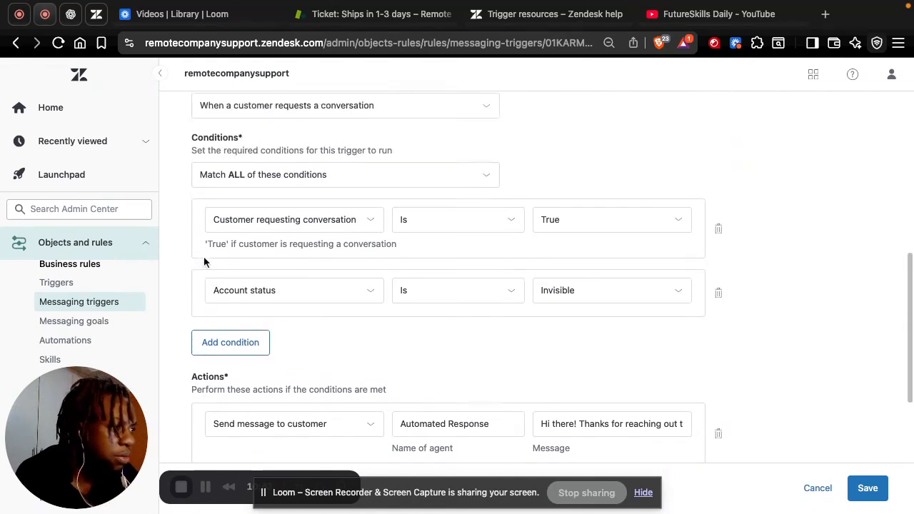
{"action": "scroll", "coordinate": [316, 161], "scroll_direction": "down", "scroll_amount": 3}
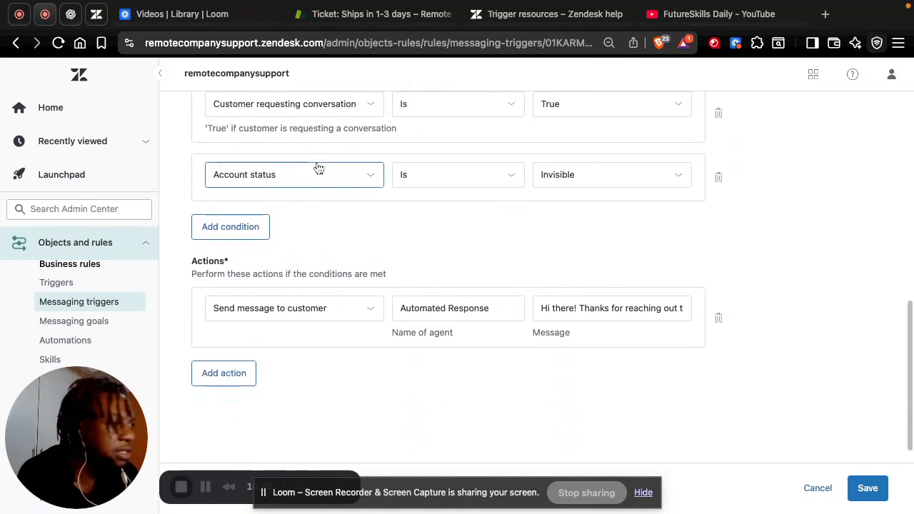
- Go to the Automations page and look over the other business rules pages listed under Objects and rules
{"action": "scroll", "coordinate": [82, 347], "scroll_direction": "down", "scroll_amount": 2}
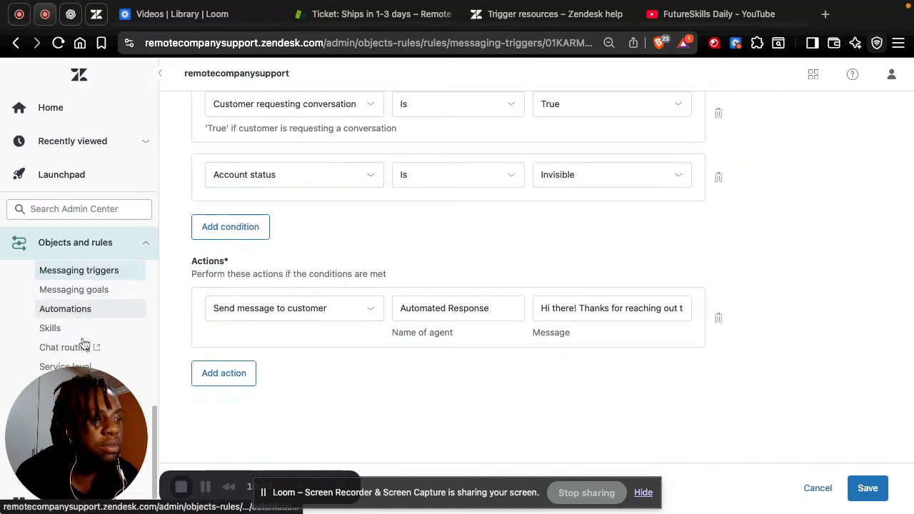
{"action": "left_click", "coordinate": [96, 293]}
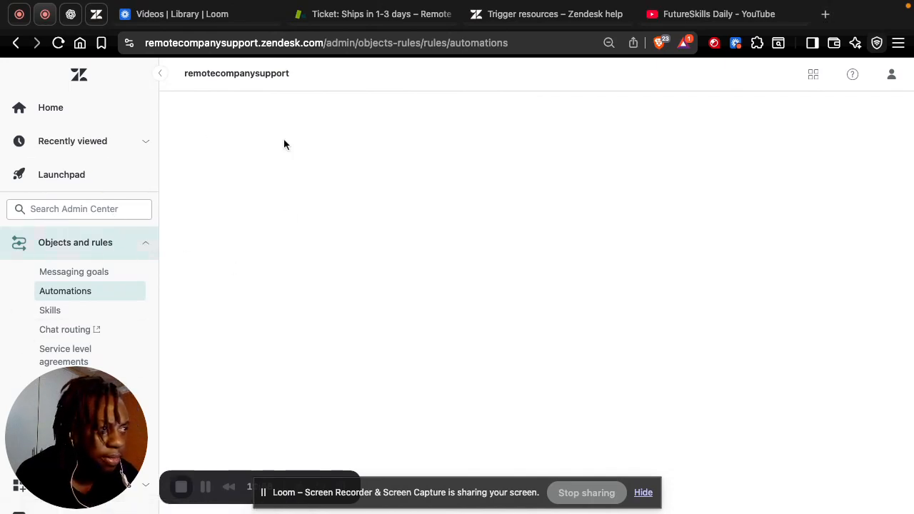
{"action": "left_click_drag", "start_coordinate": [50, 398], "coordinate": [234, 362]}
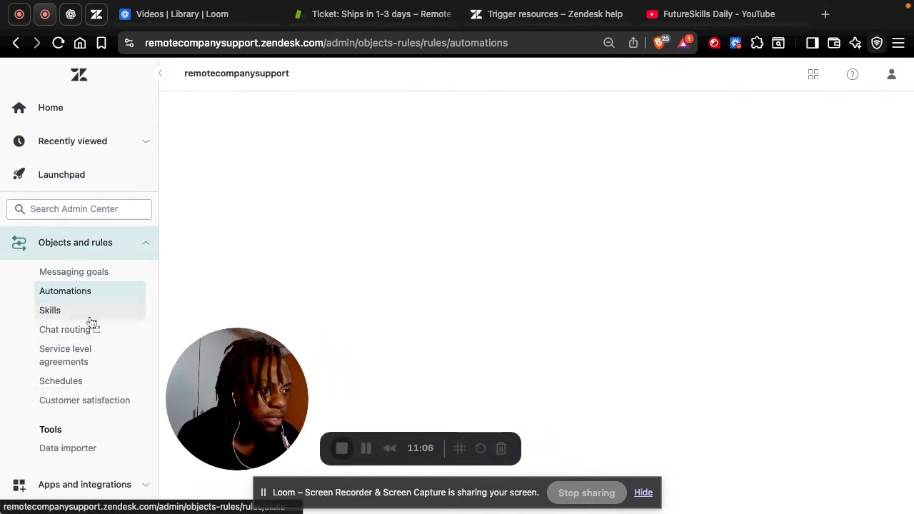
{"action": "scroll", "coordinate": [57, 300], "scroll_direction": "up", "scroll_amount": 3}
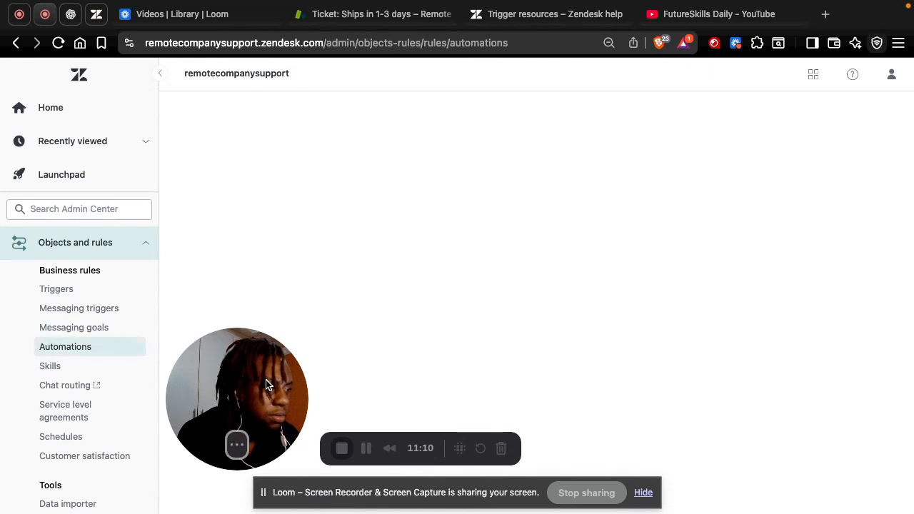
{"action": "left_click_drag", "start_coordinate": [266, 380], "coordinate": [239, 348]}
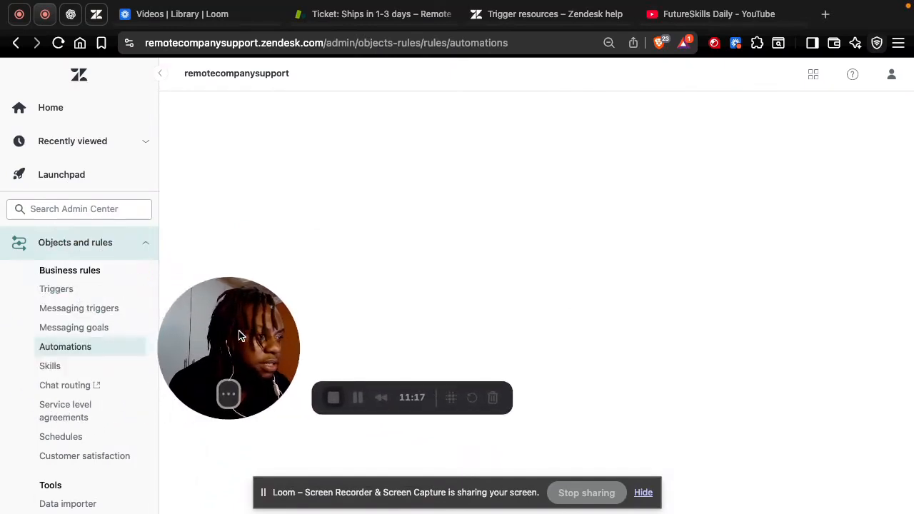
- Open the Messaging goals page and return to the list of messaging triggers to check their status
{"action": "left_click", "coordinate": [84, 329]}
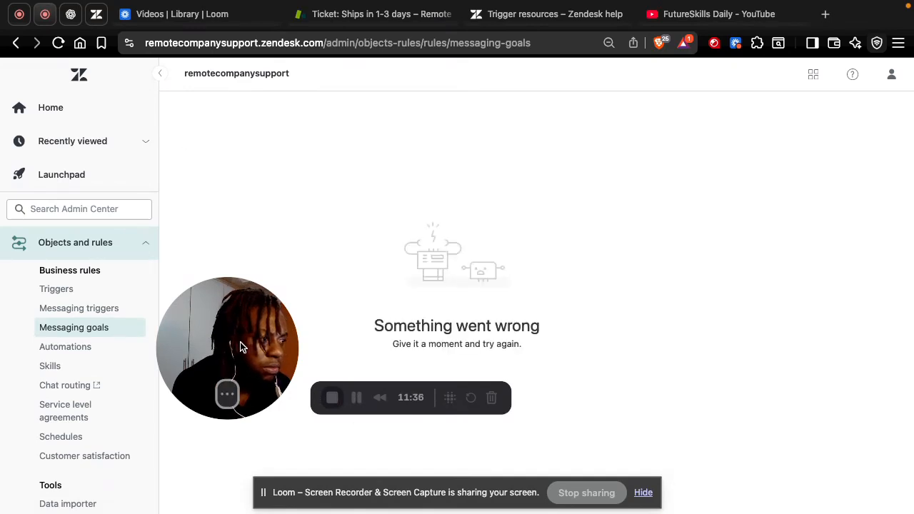
{"action": "left_click", "coordinate": [103, 311]}
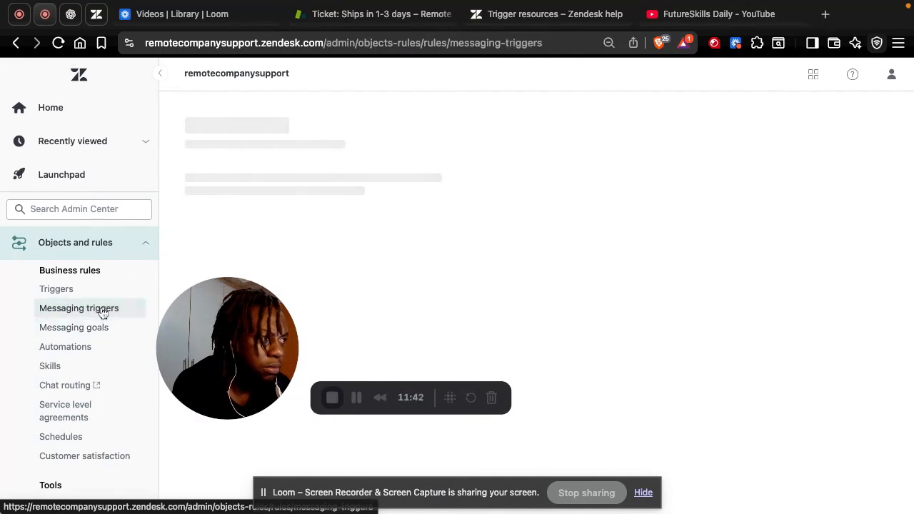
{"action": "scroll", "coordinate": [96, 352], "scroll_direction": "down", "scroll_amount": 3}
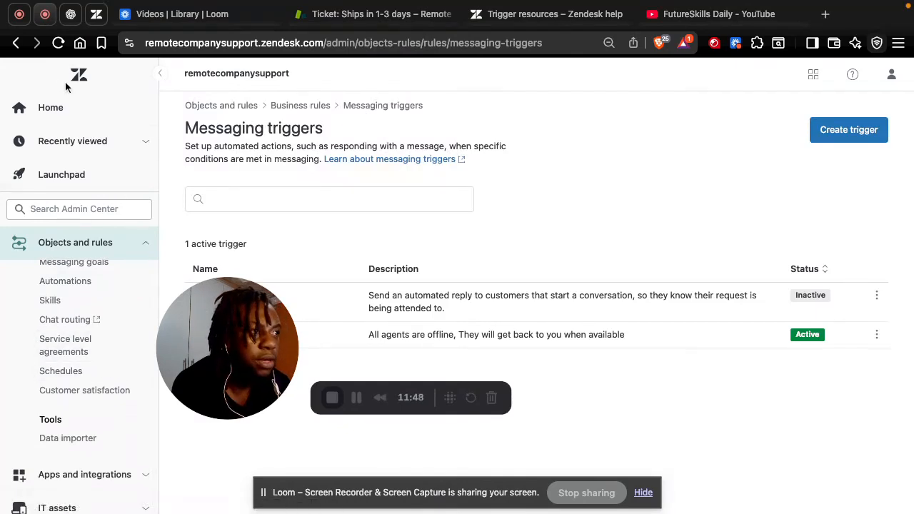
{"action": "left_click", "coordinate": [20, 14]}
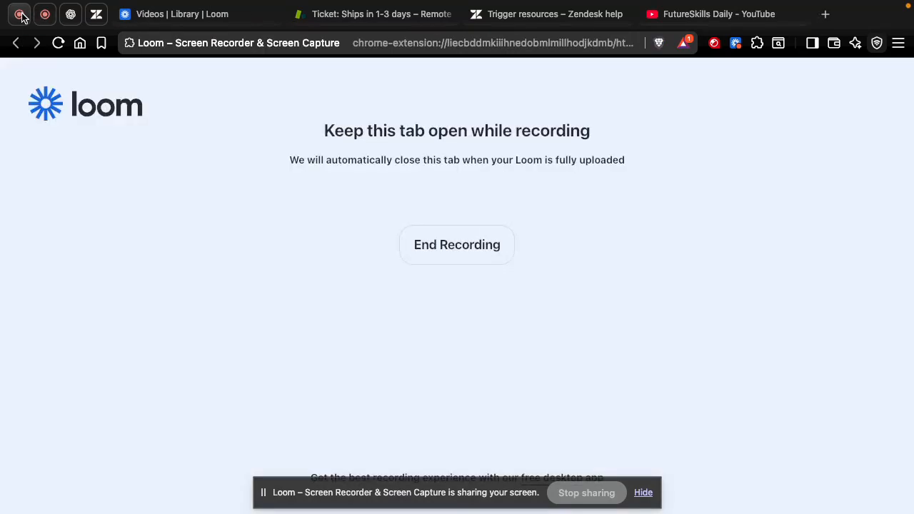